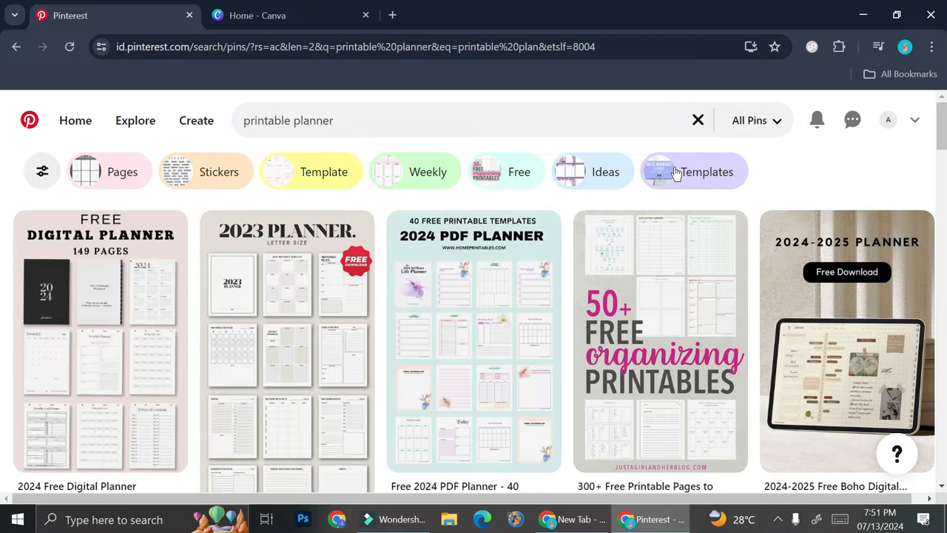
# Browse the Pinterest search results for printable planner designs and layout ideas
pyautogui.scroll(-5, 555, 314)
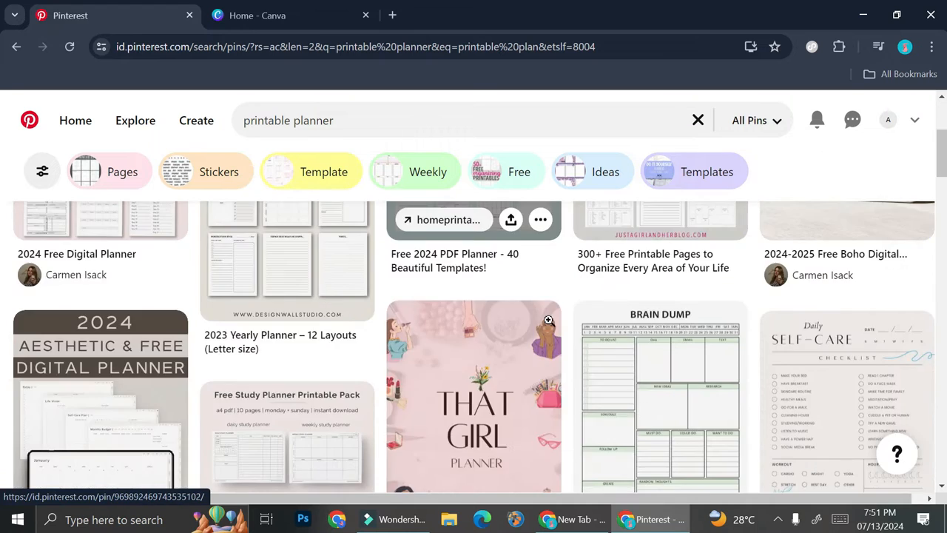
pyautogui.scroll(-8, 399, 304)
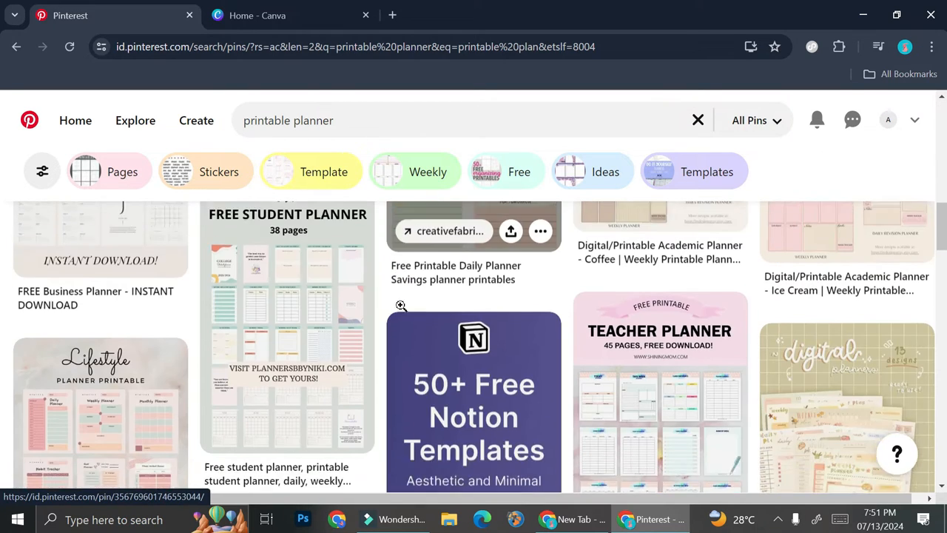
pyautogui.scroll(-3, 399, 305)
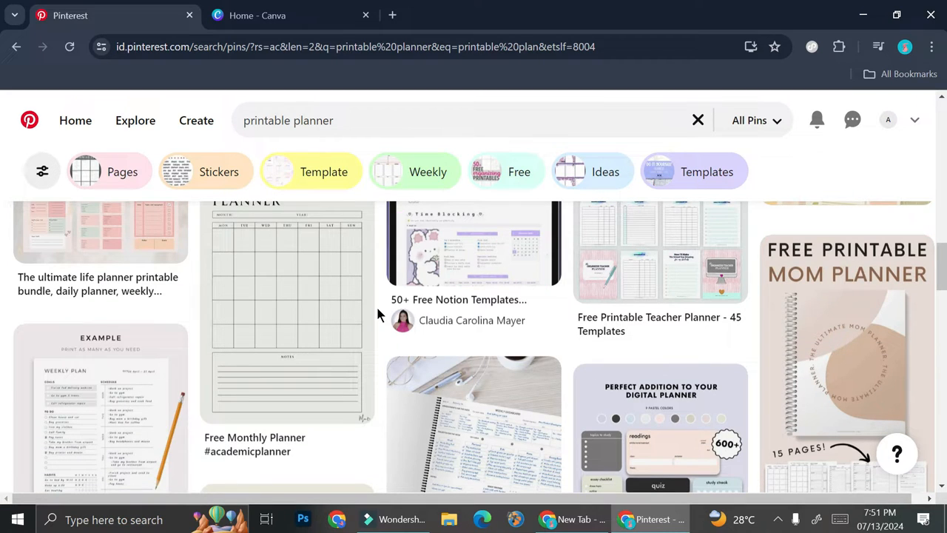
pyautogui.scroll(-3, 377, 313)
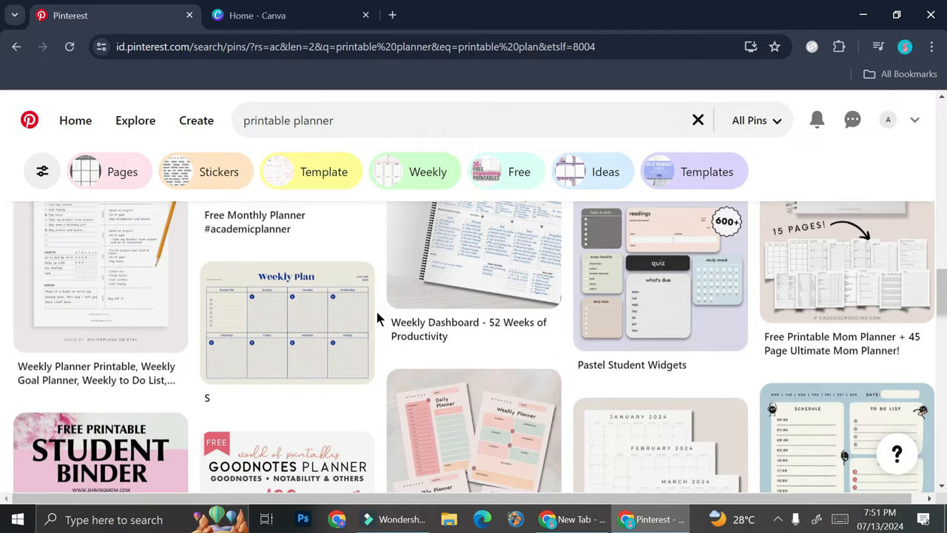
pyautogui.scroll(-2, 377, 318)
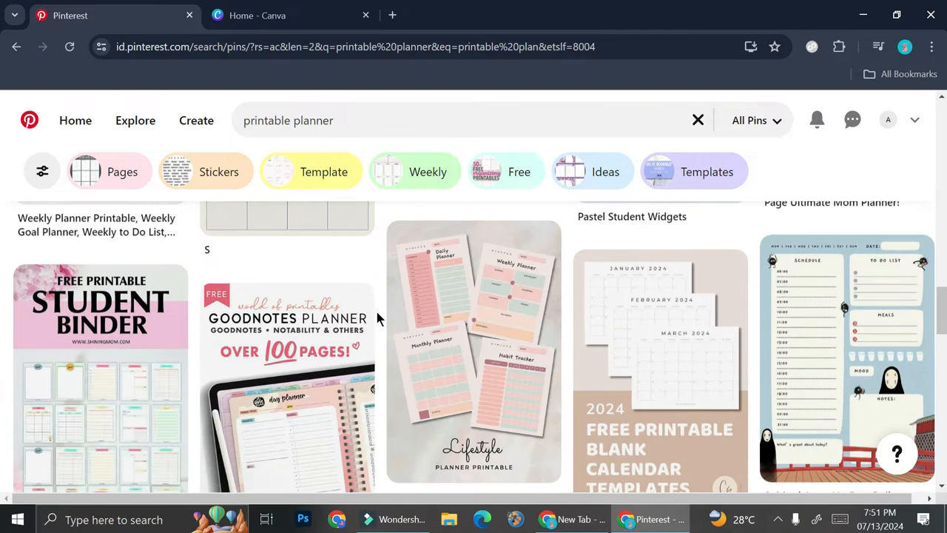
pyautogui.scroll(-6, 376, 318)
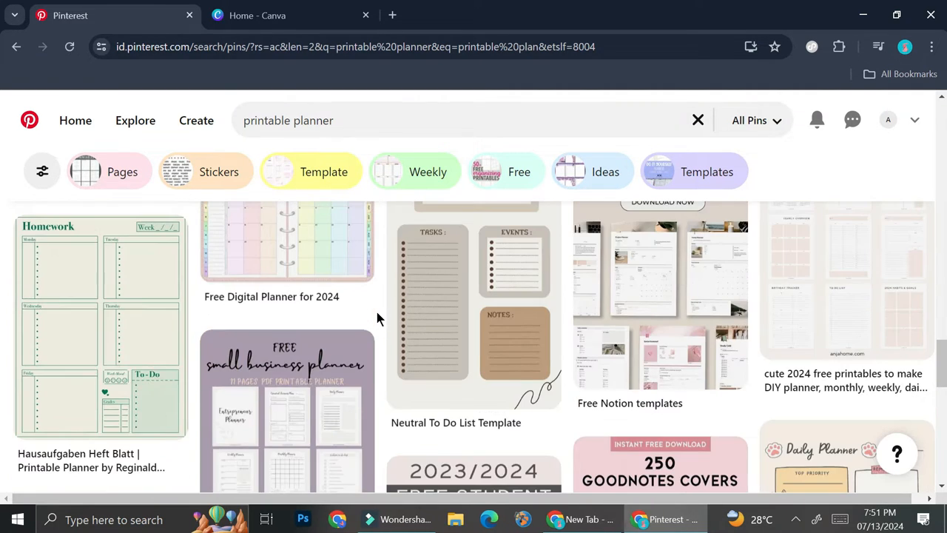
pyautogui.scroll(-1, 378, 309)
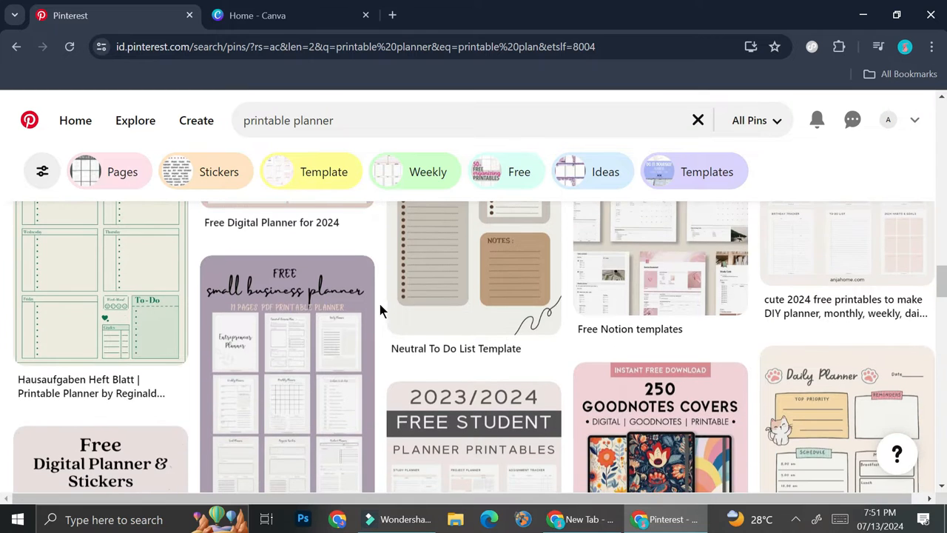
pyautogui.scroll(-9, 573, 306)
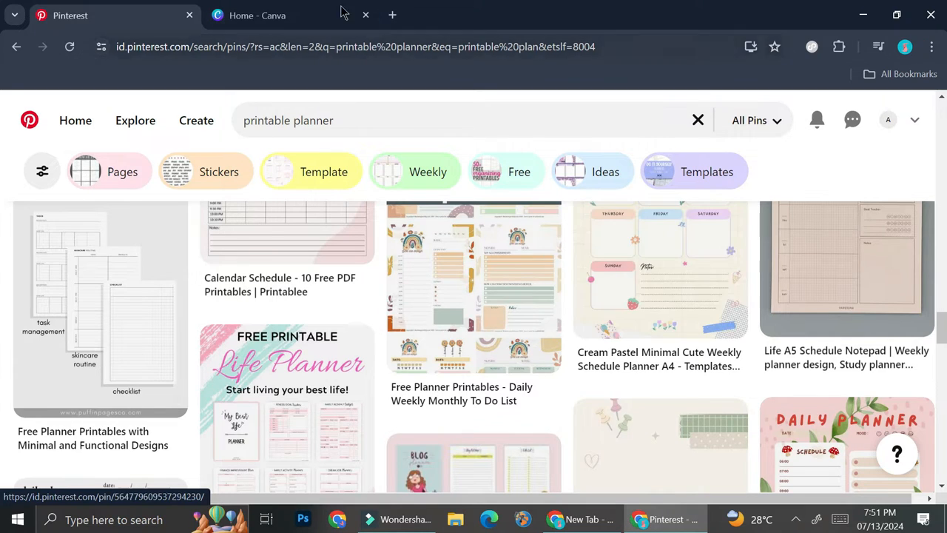
pyautogui.click(292, 13)
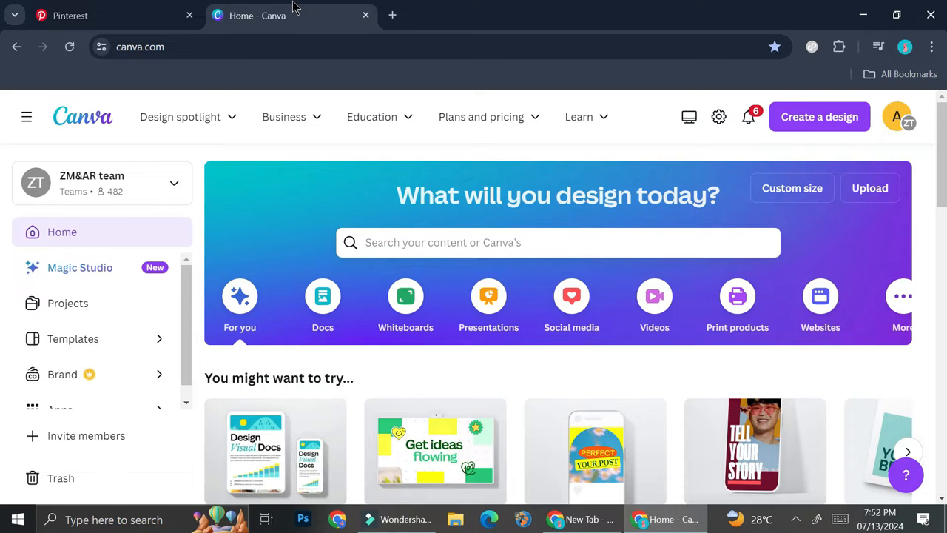
pyautogui.click(826, 117)
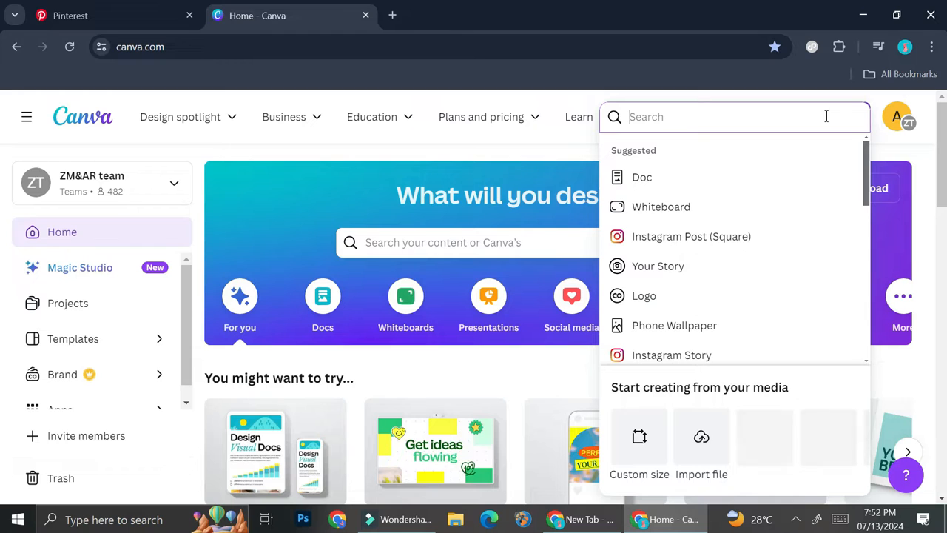
pyautogui.click(825, 92)
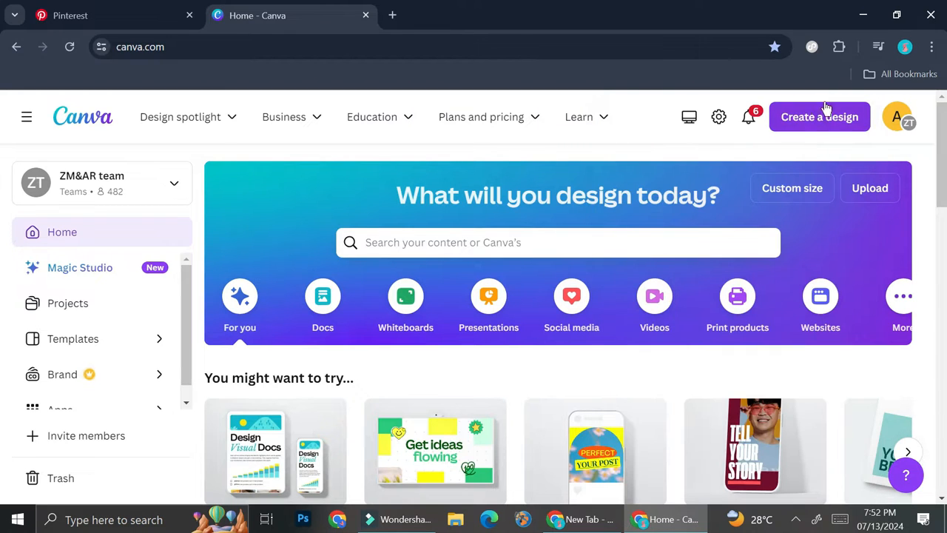
pyautogui.click(815, 119)
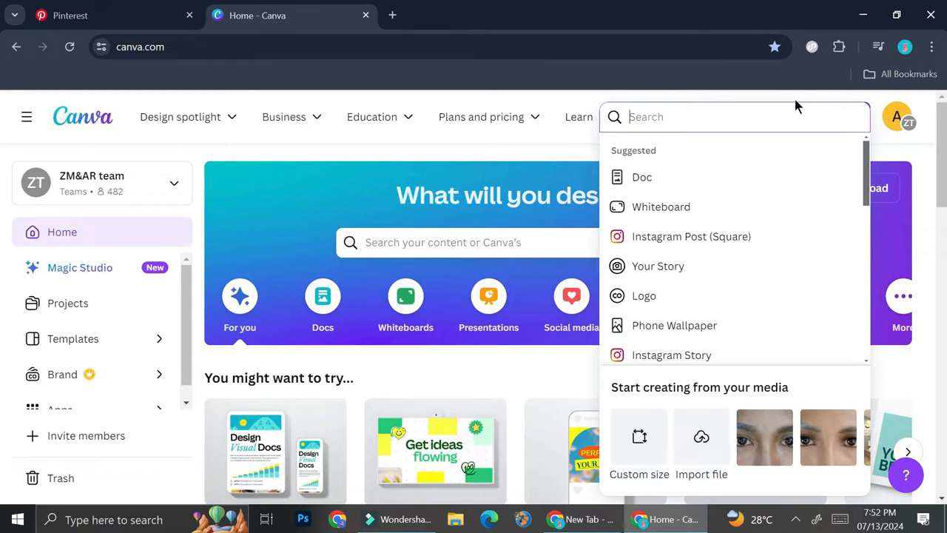
pyautogui.click(795, 100)
pyautogui.click(780, 95)
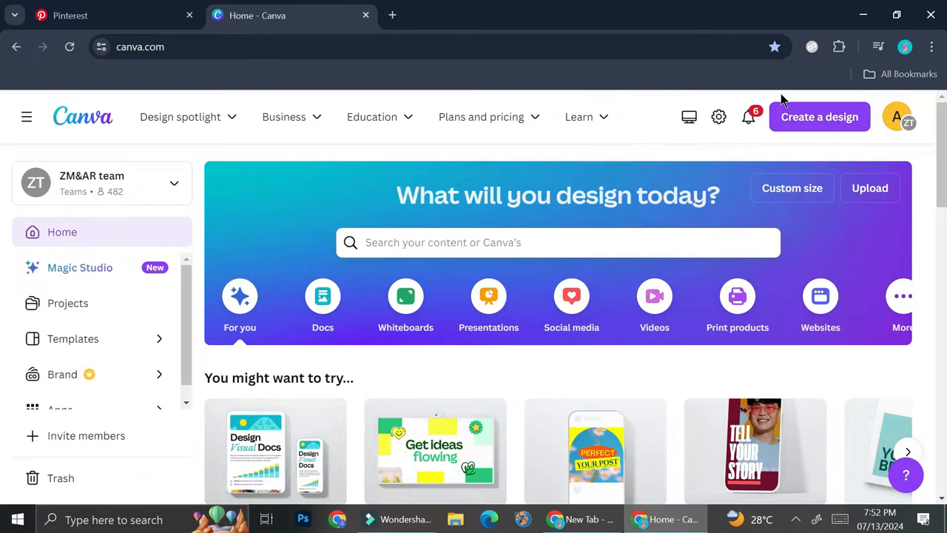
# Switch to the Pinterest results and examine further printable planner layouts
pyautogui.click(104, 15)
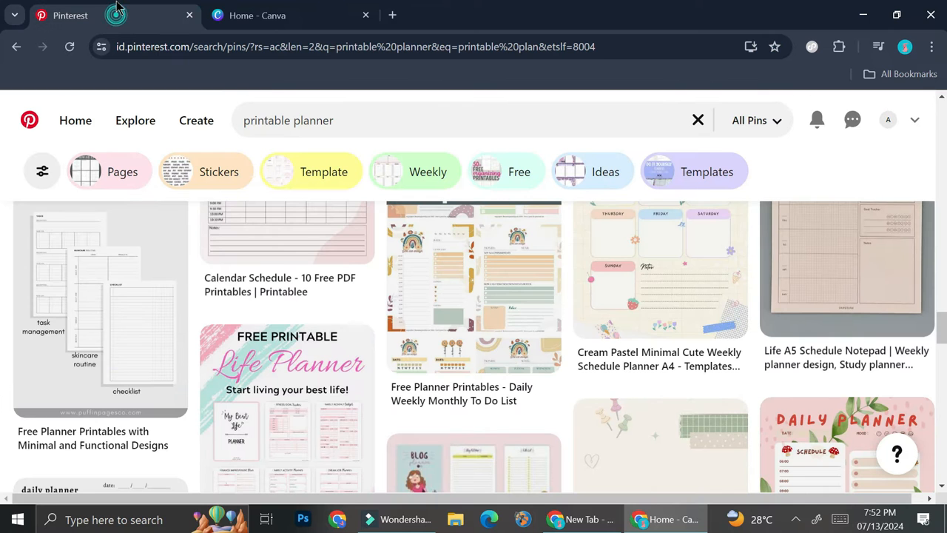
pyautogui.scroll(-4, 381, 255)
pyautogui.scroll(-4, 374, 250)
pyautogui.scroll(4, 374, 251)
pyautogui.scroll(2, 374, 251)
pyautogui.scroll(-1, 370, 253)
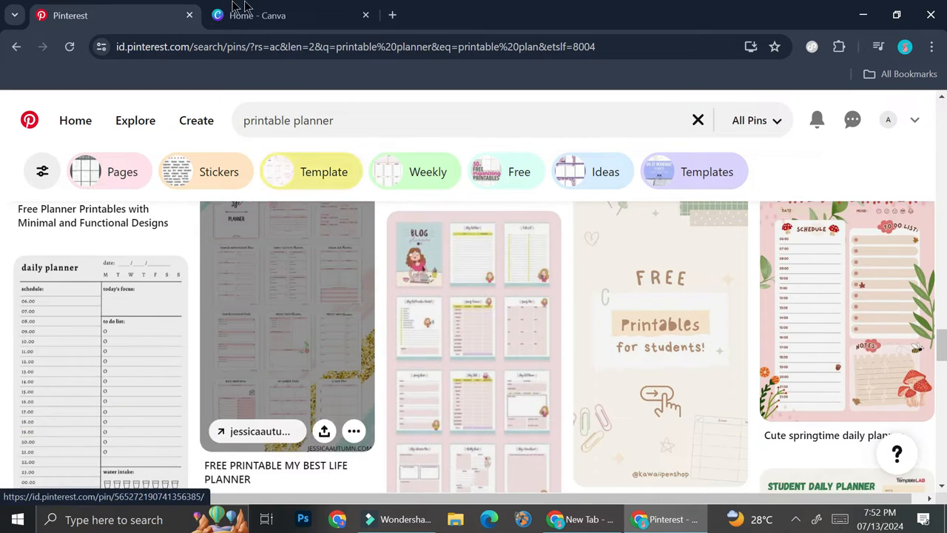
# Switch to Canva and search its templates for "planner"
pyautogui.click(250, 14)
pyautogui.click(410, 252)
pyautogui.write('planner')
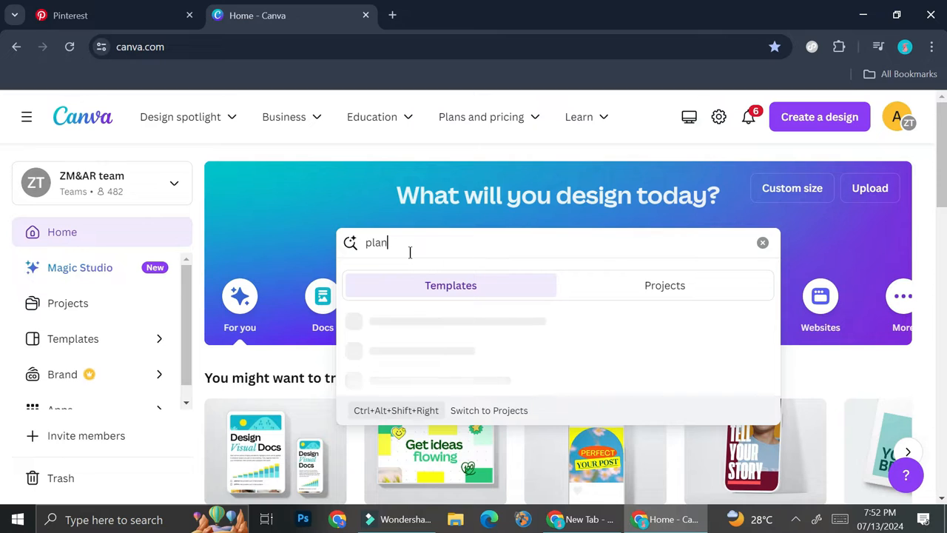
pyautogui.press('Return')
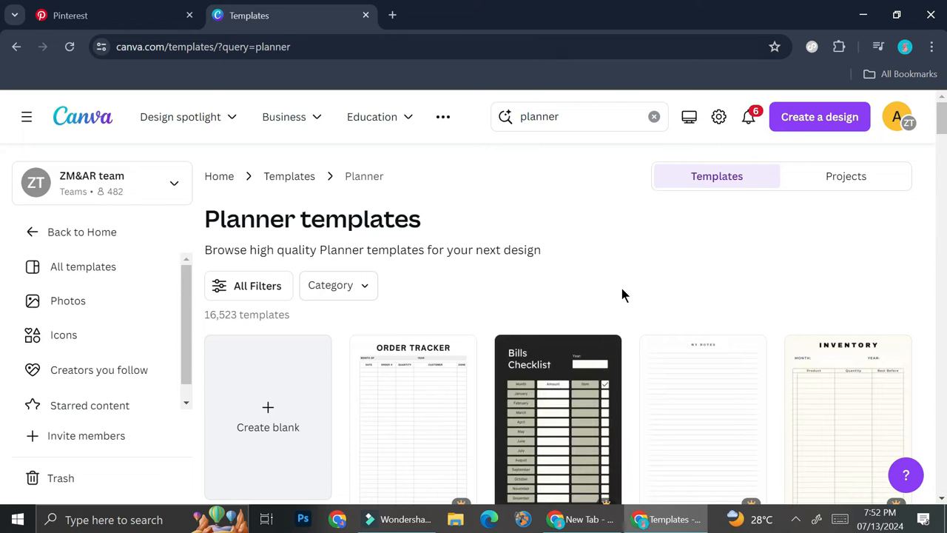
# Look through the planner templates to compare the available trackers, checklists, inventories and budget layouts
pyautogui.scroll(-8, 622, 290)
pyautogui.scroll(-4, 623, 293)
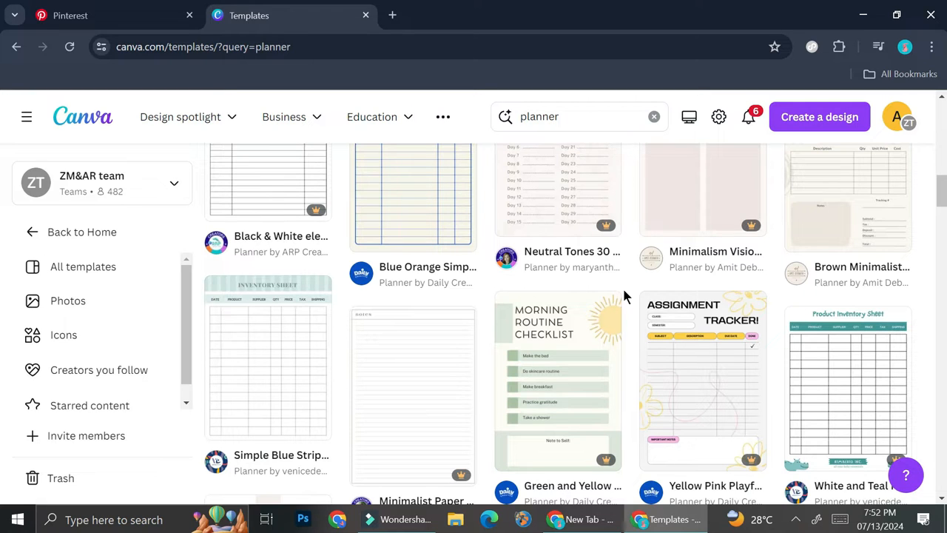
pyautogui.scroll(2, 622, 291)
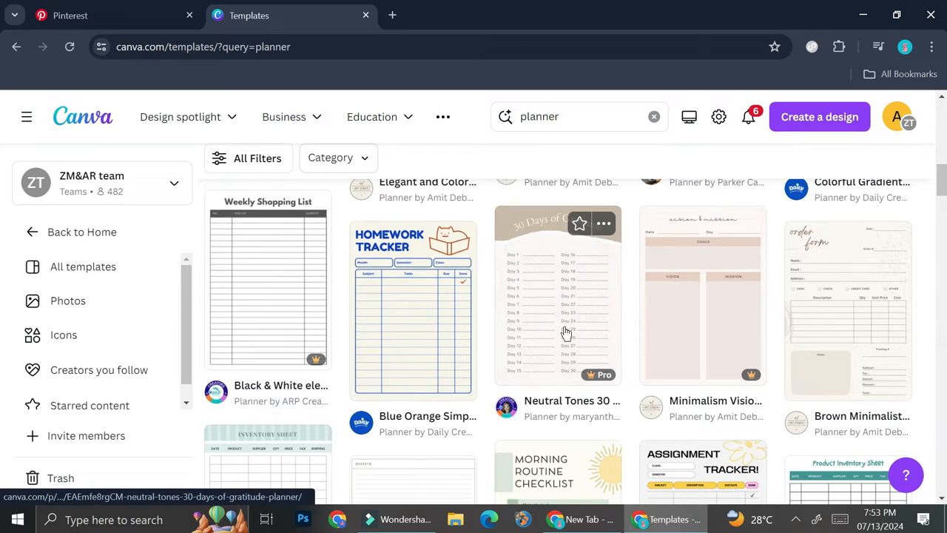
pyautogui.scroll(7, 753, 306)
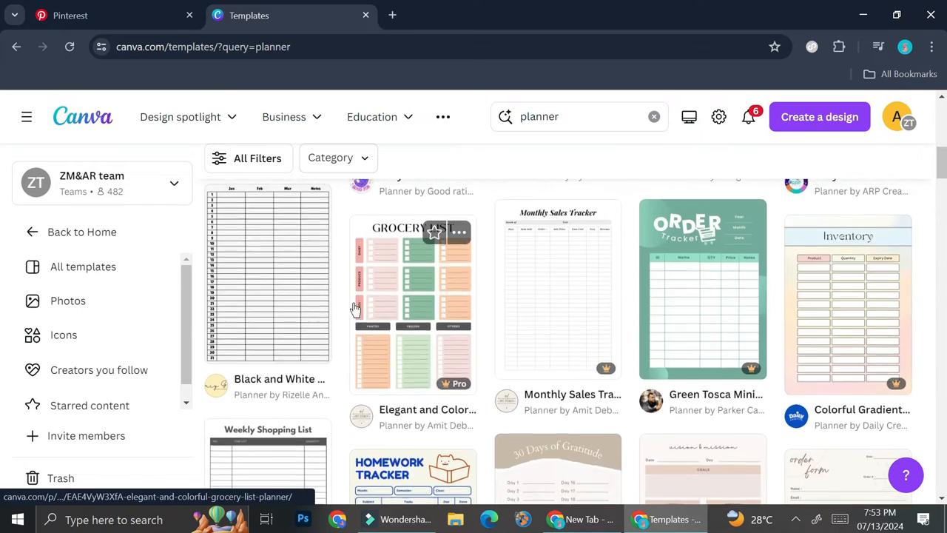
pyautogui.scroll(2, 310, 286)
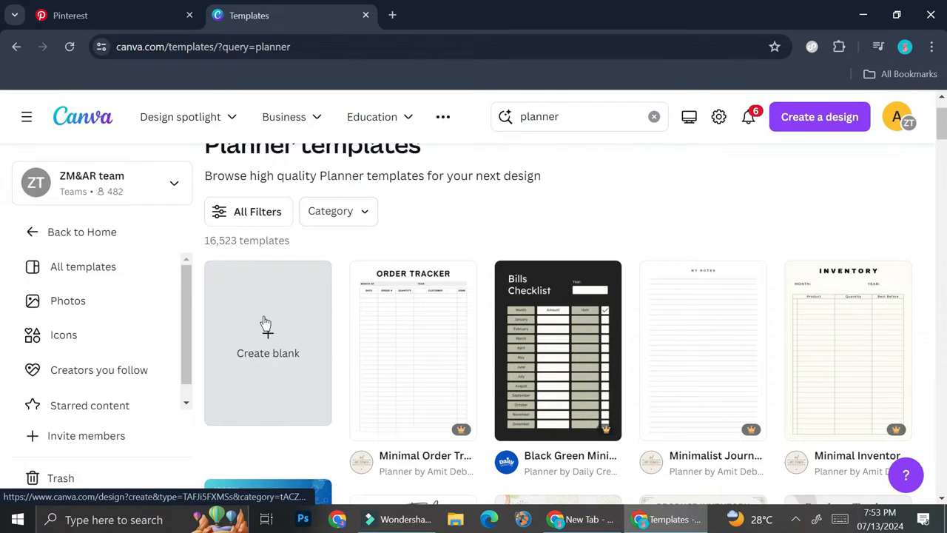
pyautogui.scroll(-4, 786, 328)
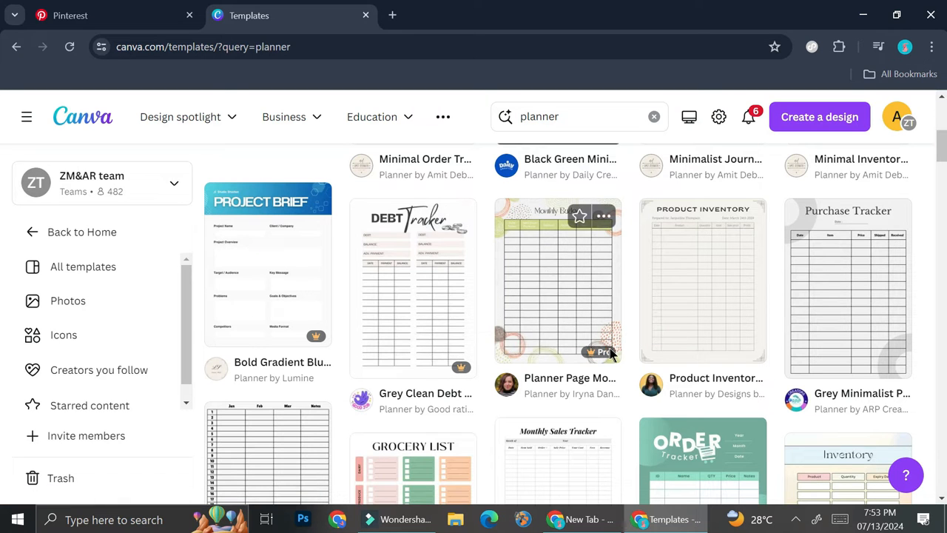
pyautogui.scroll(-3, 611, 353)
pyautogui.scroll(5, 584, 274)
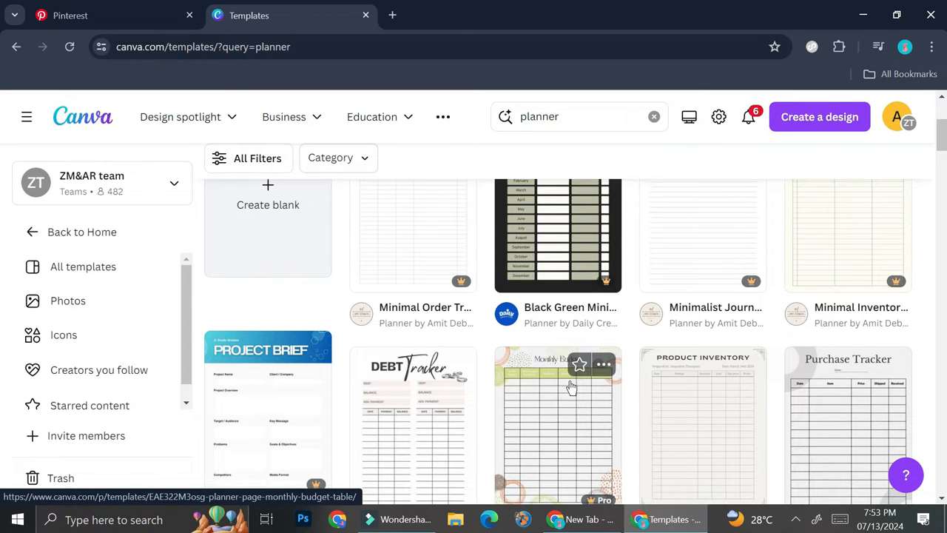
pyautogui.scroll(-1, 571, 386)
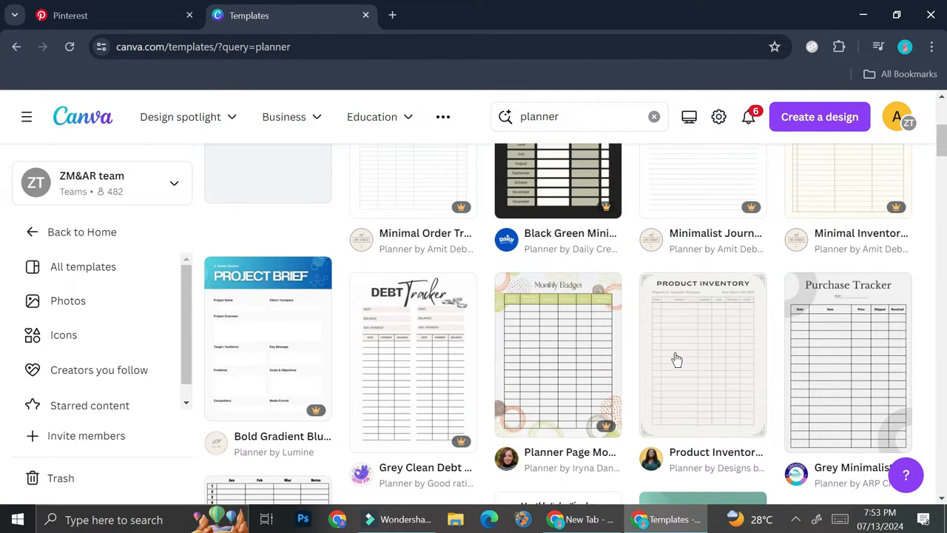
pyautogui.scroll(-4, 839, 372)
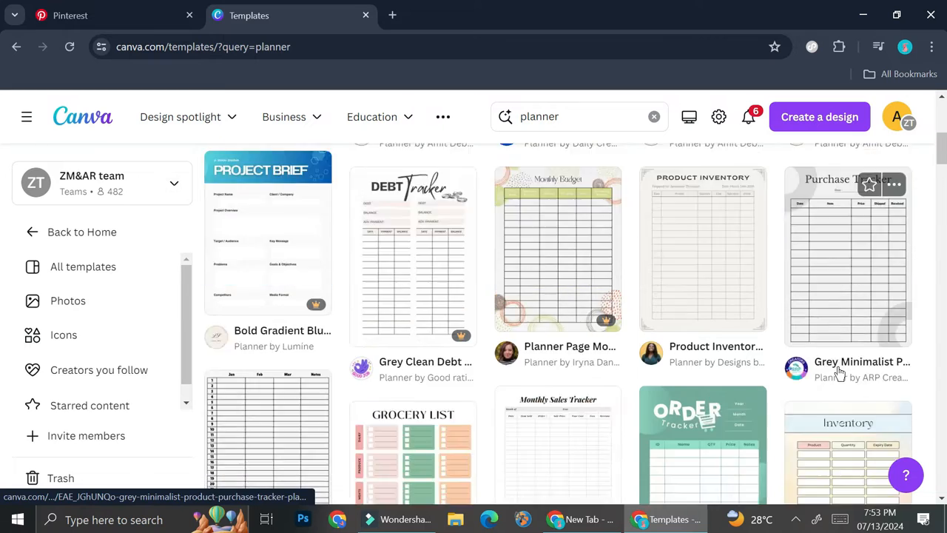
pyautogui.scroll(-3, 293, 308)
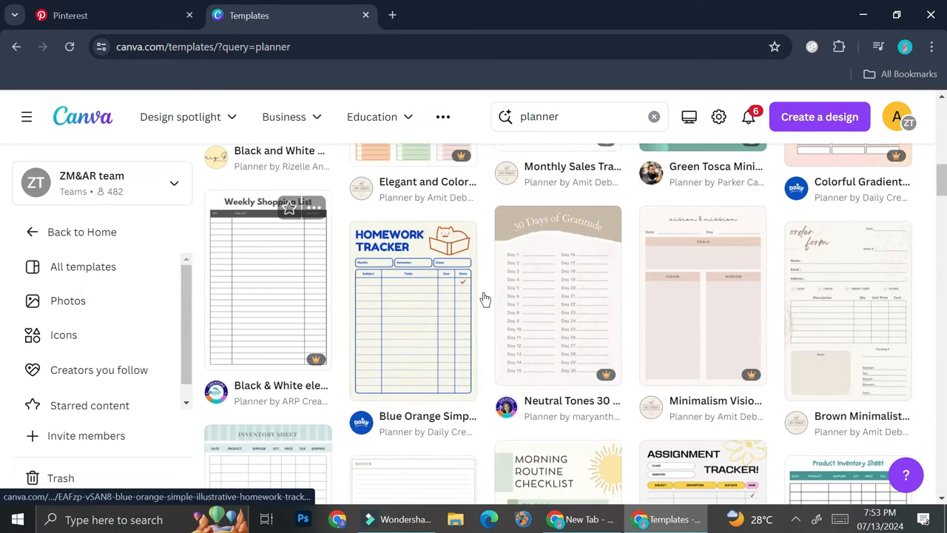
pyautogui.scroll(-2, 804, 352)
pyautogui.scroll(-5, 807, 348)
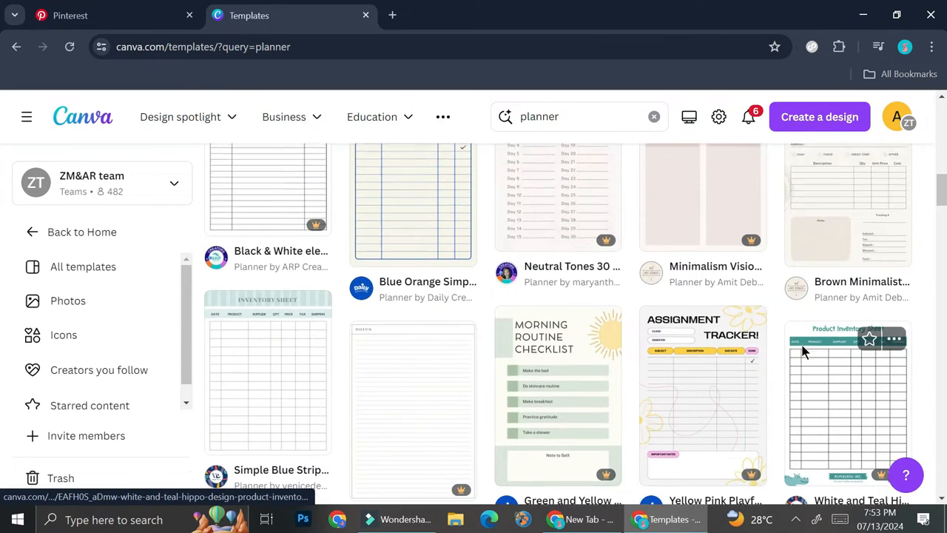
pyautogui.scroll(5, 569, 296)
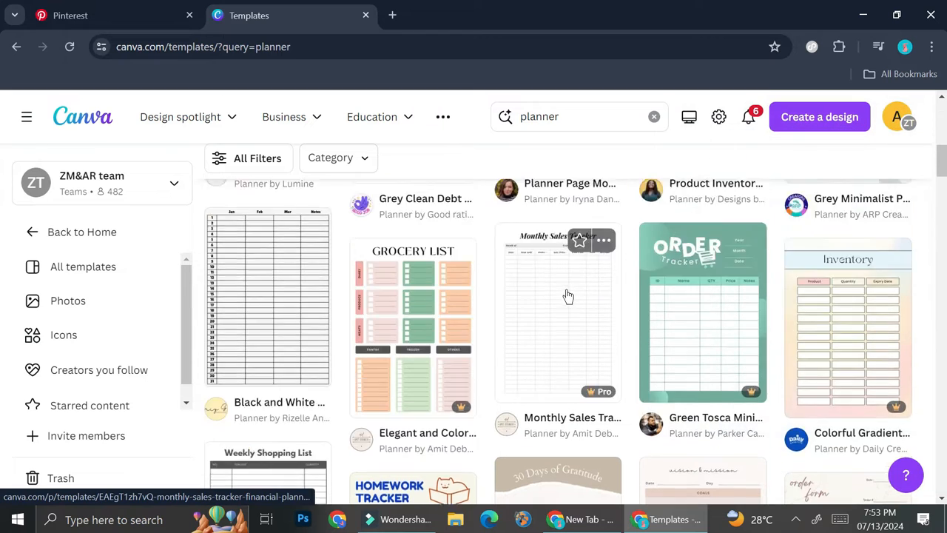
pyautogui.scroll(2, 374, 290)
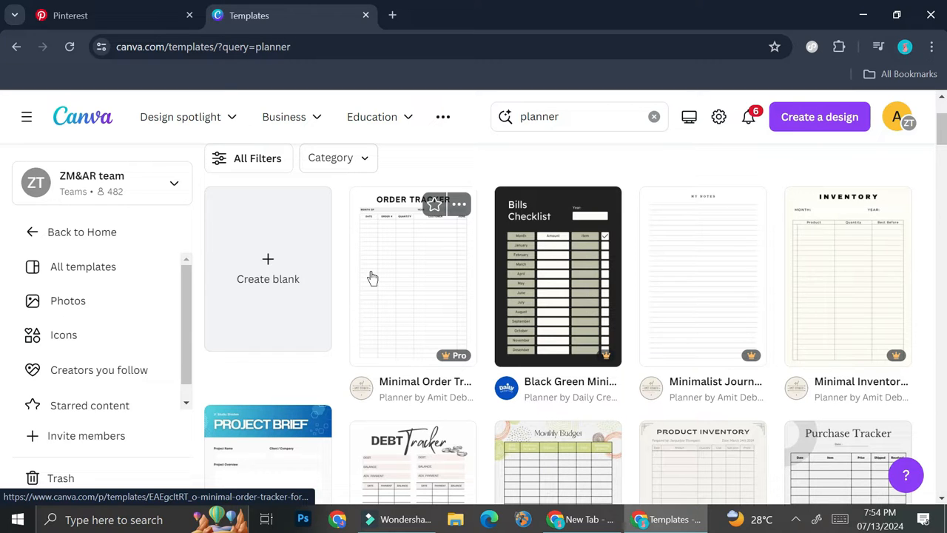
# Create a blank design from the planner templates page
pyautogui.click(272, 256)
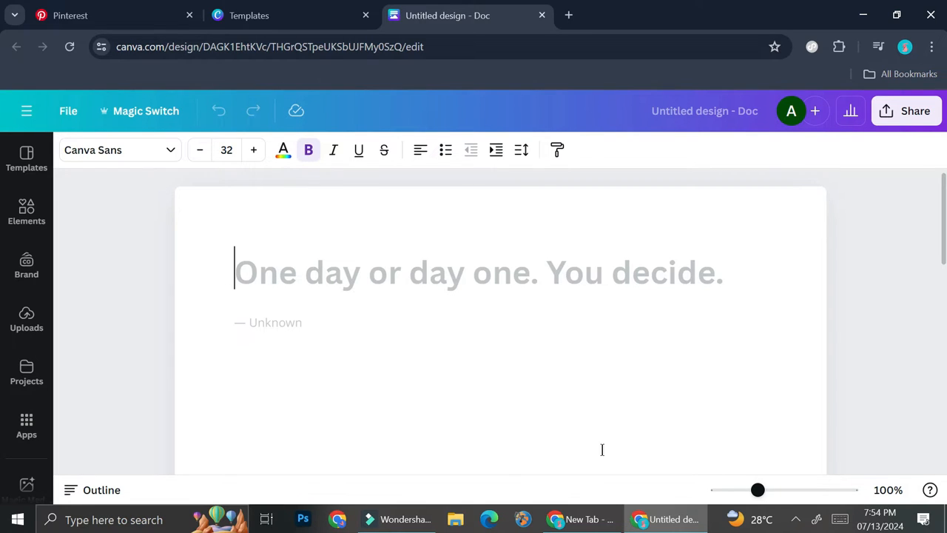
pyautogui.click(742, 491)
pyautogui.moveTo(742, 491); pyautogui.dragTo(729, 490)
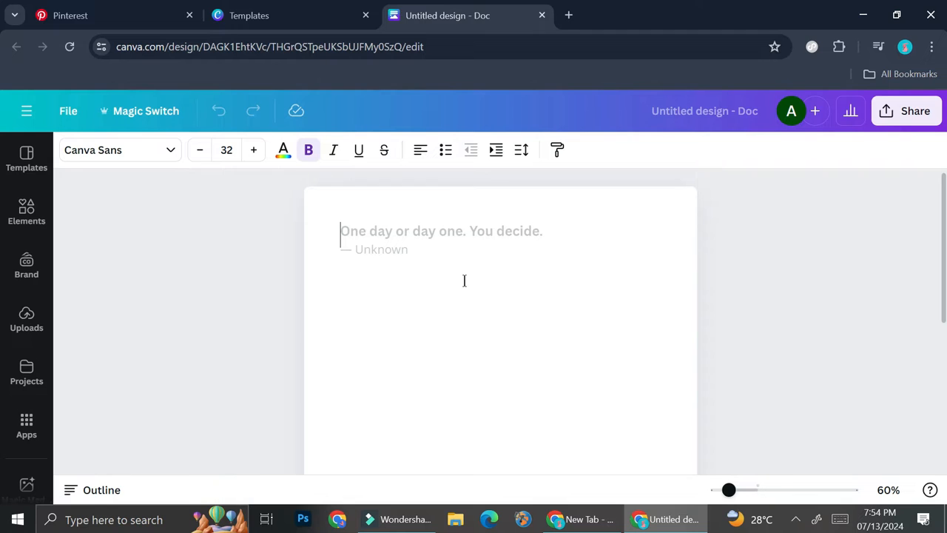
# Search the elements for "Grid" and narrow the results to graphics
pyautogui.click(25, 219)
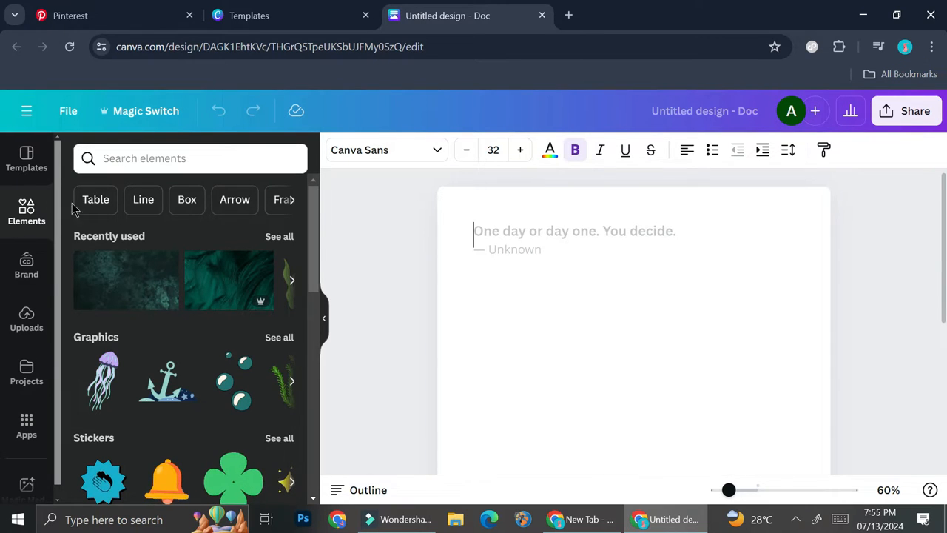
pyautogui.click(146, 160)
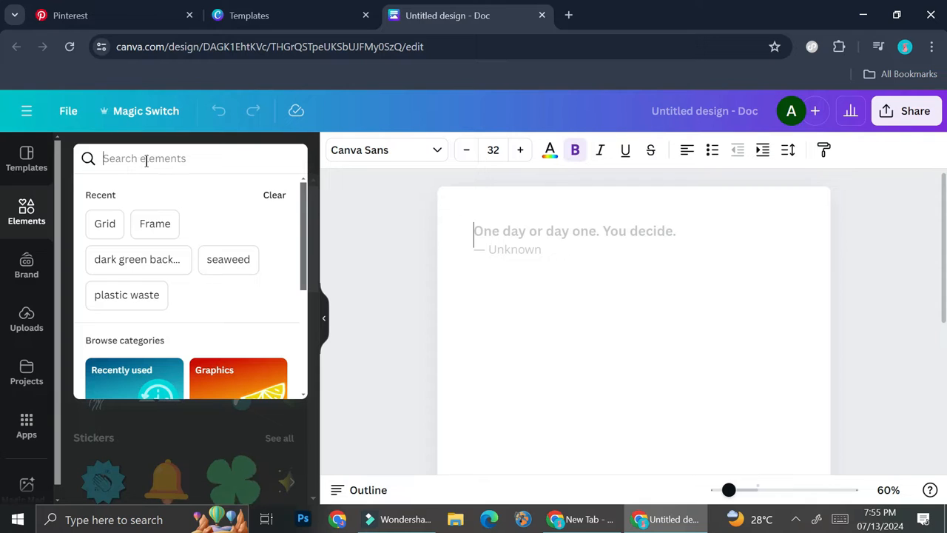
pyautogui.click(102, 215)
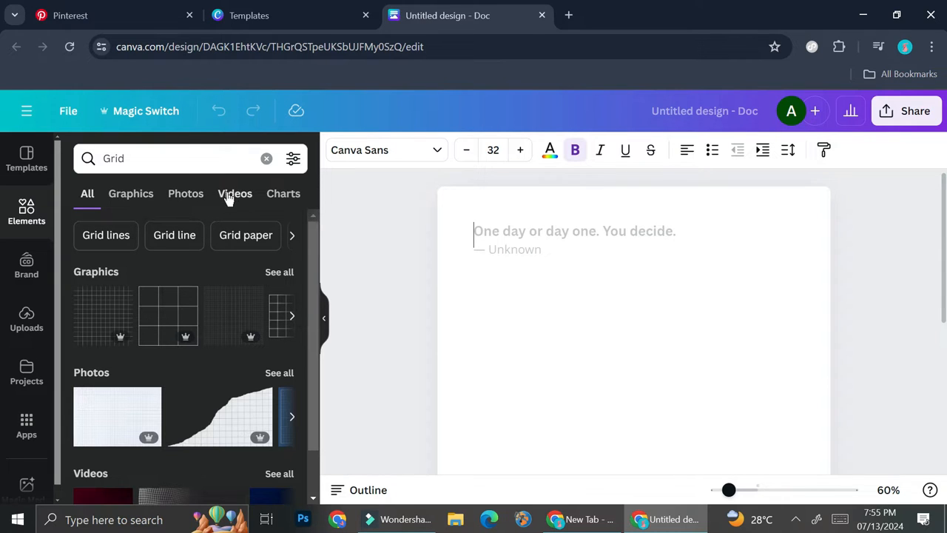
pyautogui.scroll(-1, 246, 261)
pyautogui.moveTo(244, 261)
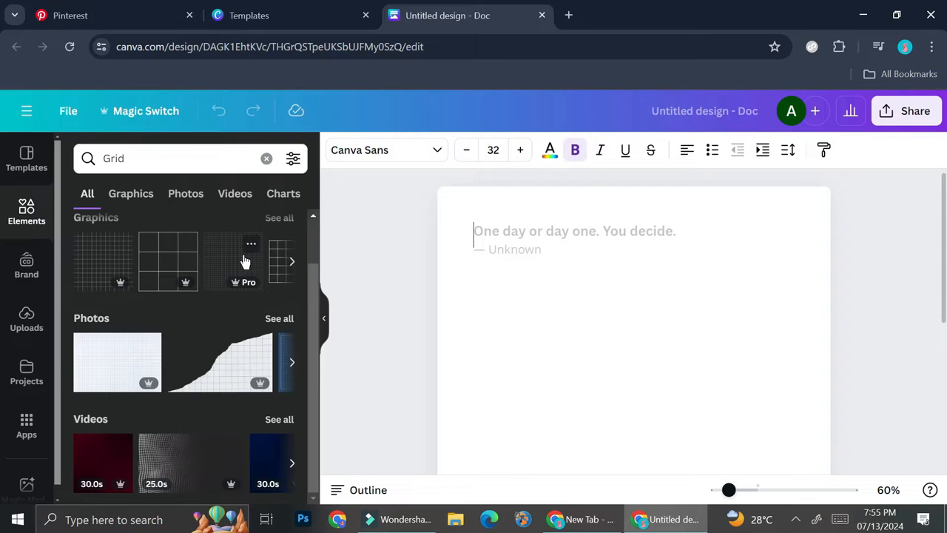
pyautogui.scroll(1, 244, 261)
pyautogui.moveTo(118, 332)
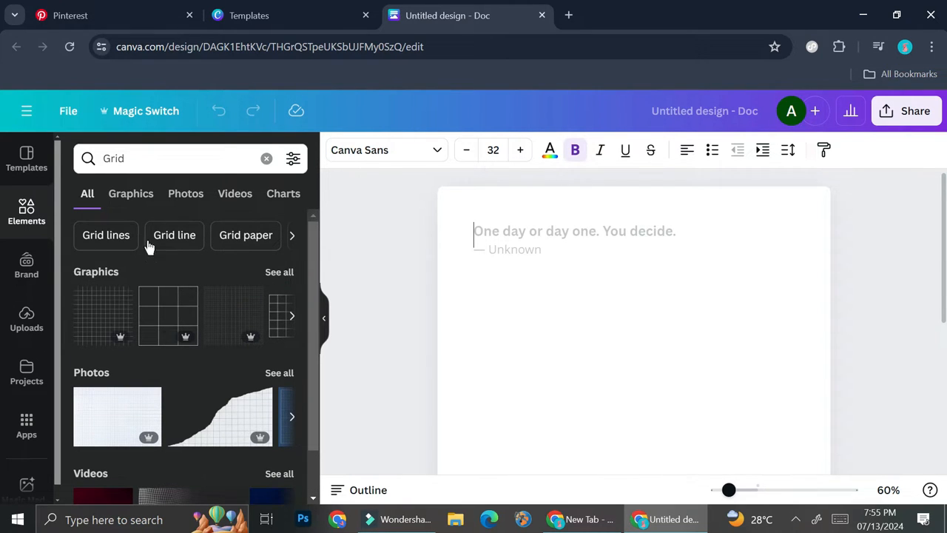
pyautogui.click(136, 195)
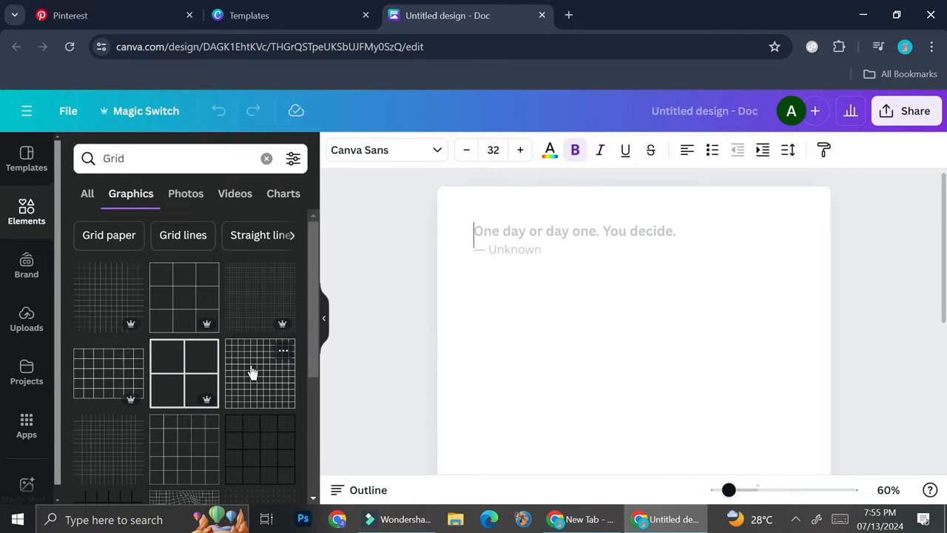
# Choose the black open-edged grid with six rows and six columns from the graphics and insert it on the page
pyautogui.scroll(-1, 249, 370)
pyautogui.scroll(-2, 274, 387)
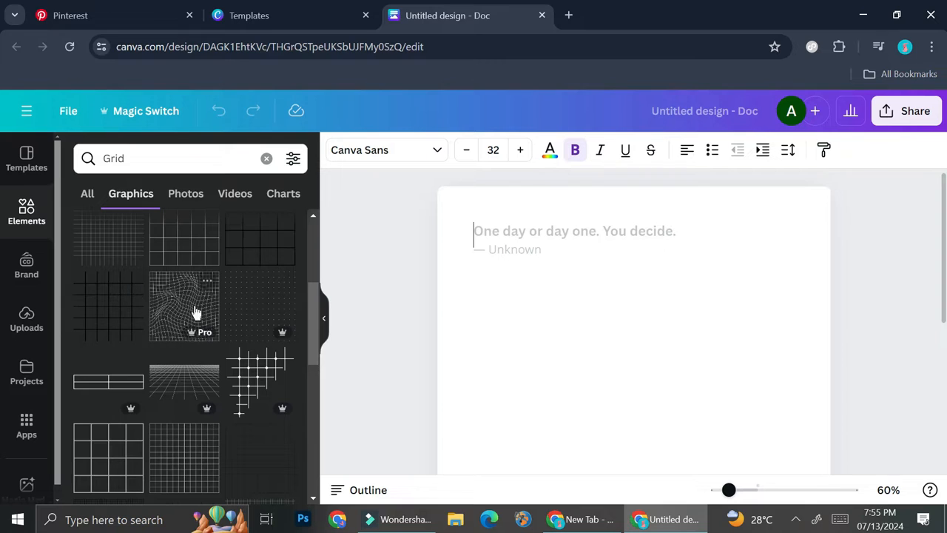
pyautogui.scroll(1, 259, 296)
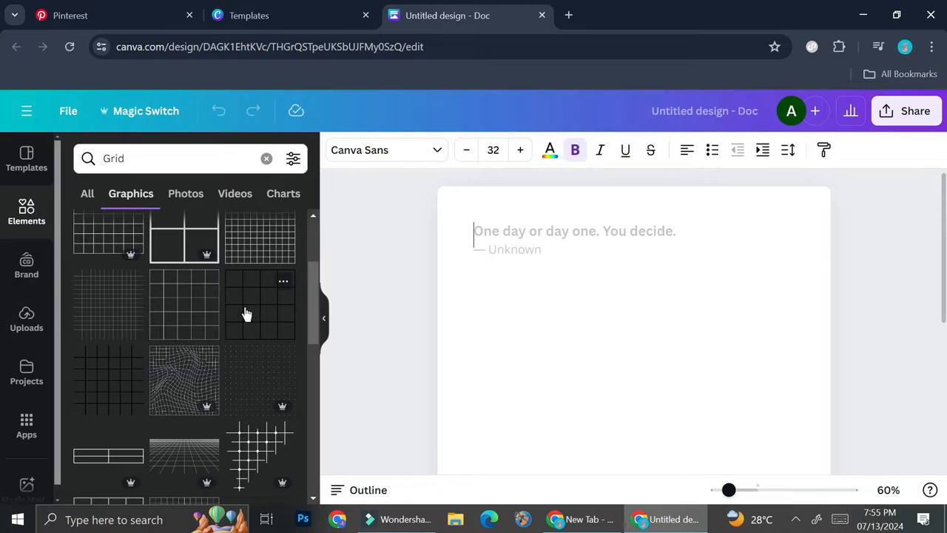
pyautogui.scroll(-3, 248, 315)
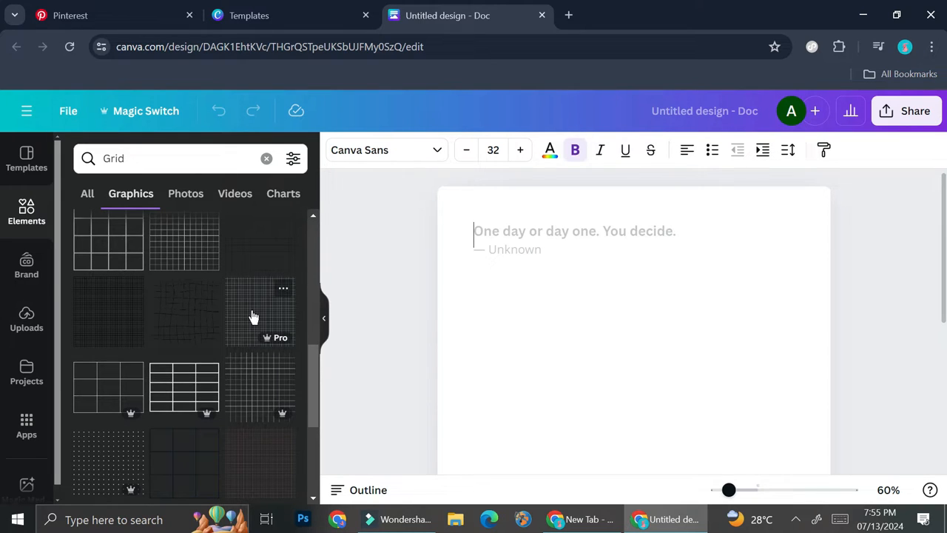
pyautogui.scroll(-3, 252, 317)
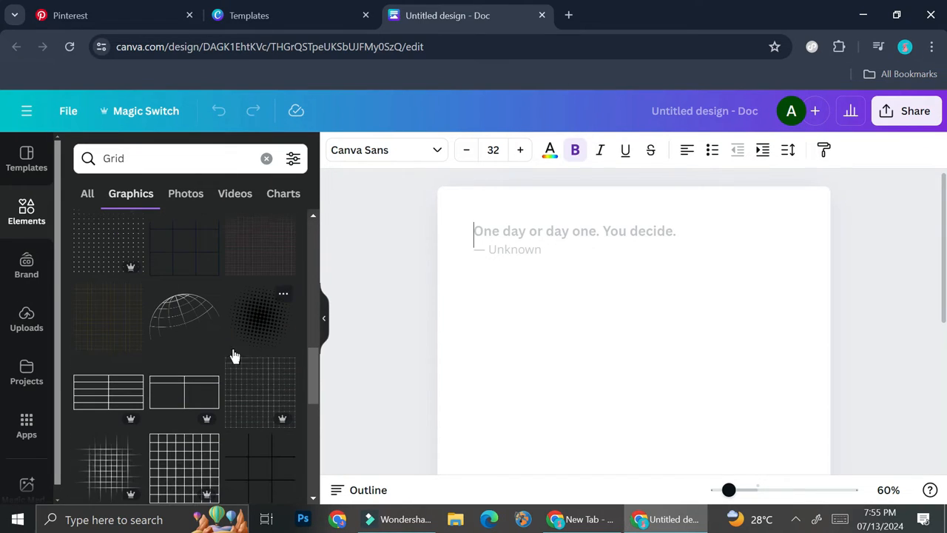
pyautogui.scroll(-2, 236, 355)
pyautogui.scroll(-5, 227, 376)
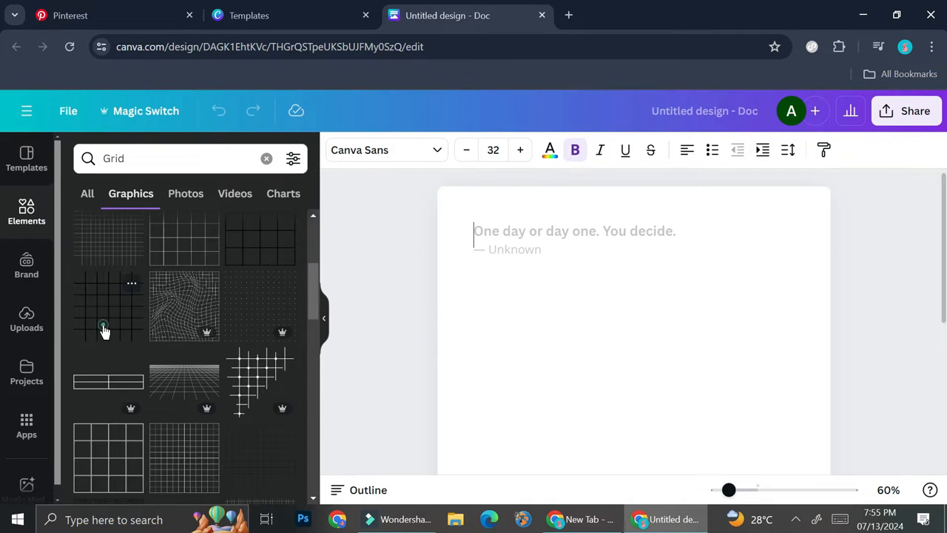
pyautogui.click(104, 331)
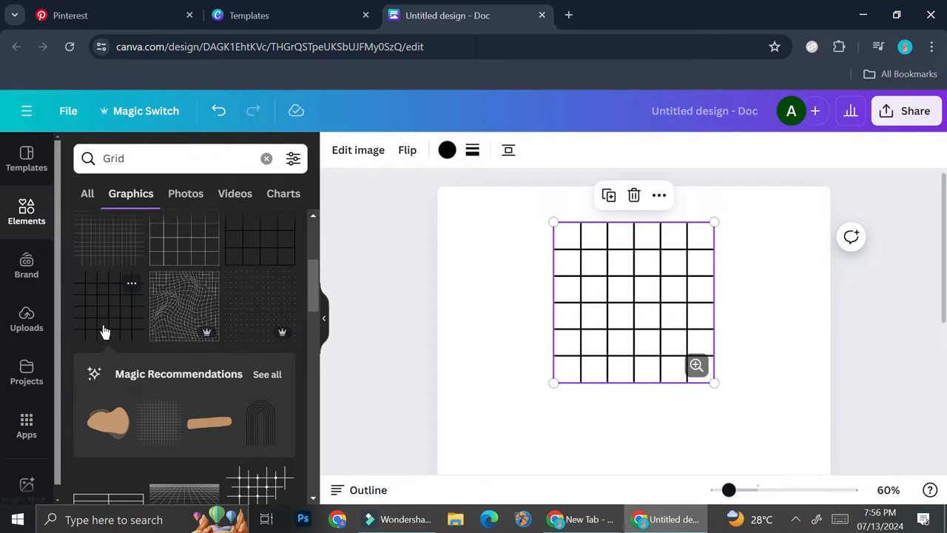
# Enlarge the grid graphic to the full text width of the page
pyautogui.moveTo(648, 294); pyautogui.dragTo(629, 326)
pyautogui.click(616, 295)
pyautogui.moveTo(729, 490); pyautogui.dragTo(717, 489)
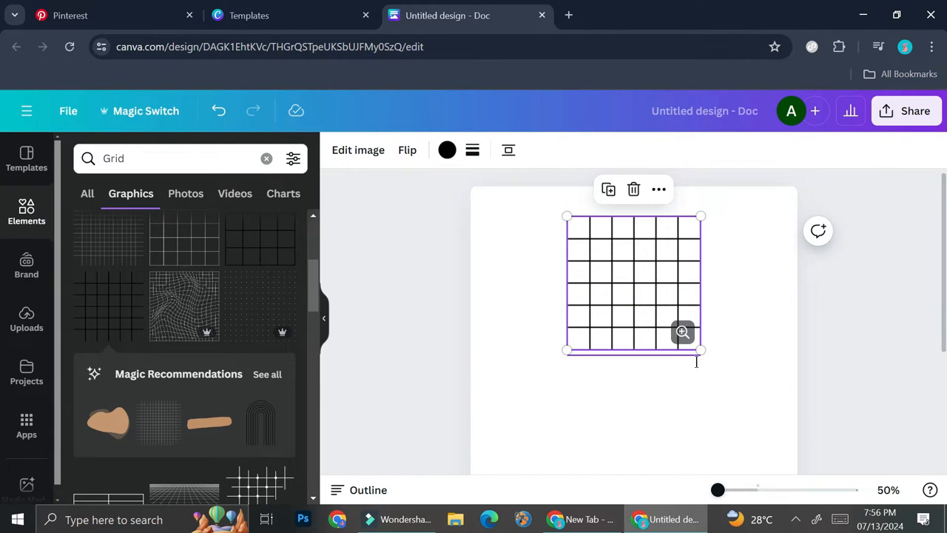
pyautogui.moveTo(700, 355); pyautogui.dragTo(762, 449)
# Add three blank lines above the grid to make room for a heading
pyautogui.click(555, 211)
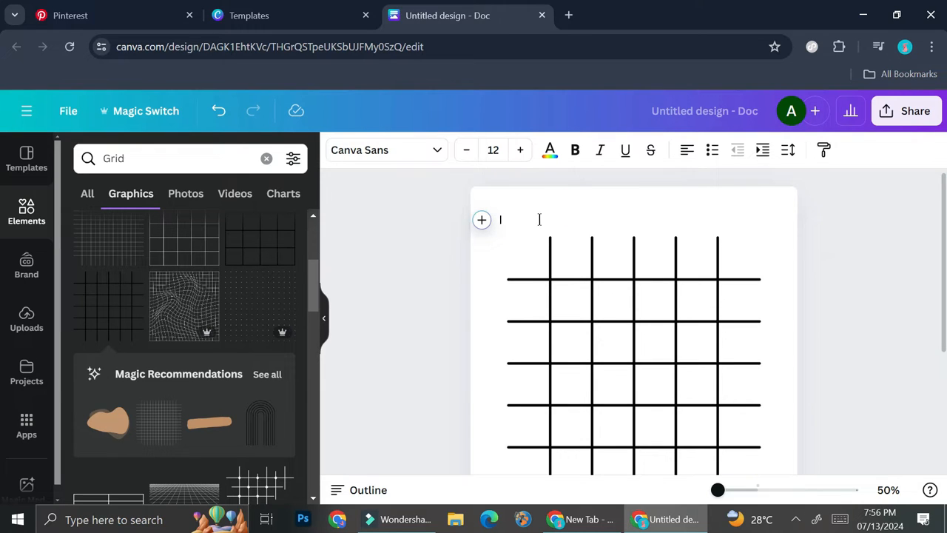
pyautogui.press('Return')
pyautogui.press('Return')
pyautogui.press('Return')
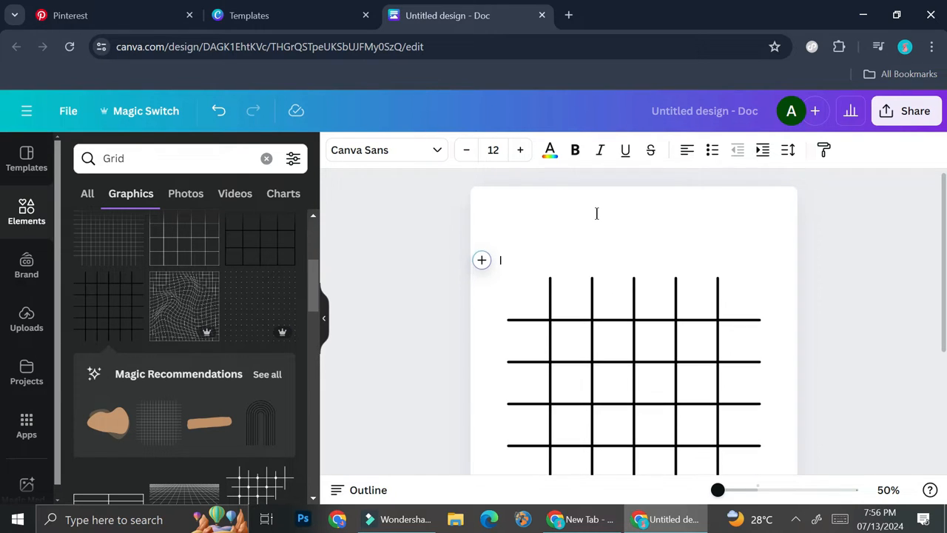
# Examine the whole page to check the grid's size, its position and the space around it
pyautogui.scroll(-3, 644, 281)
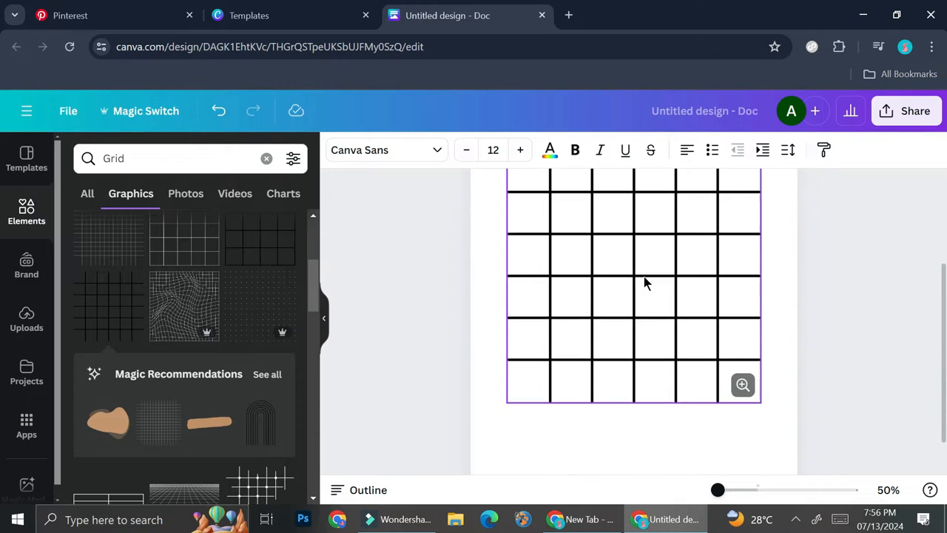
pyautogui.scroll(3, 643, 277)
pyautogui.scroll(-2, 725, 436)
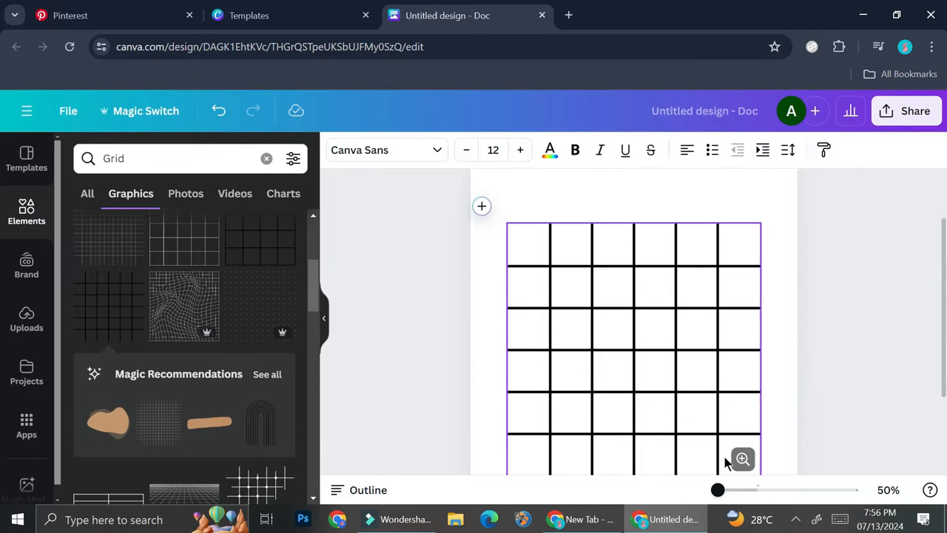
pyautogui.moveTo(718, 492)
pyautogui.mouseDown()
pyautogui.moveTo(729, 490)
pyautogui.moveTo(719, 491)
pyautogui.mouseUp()
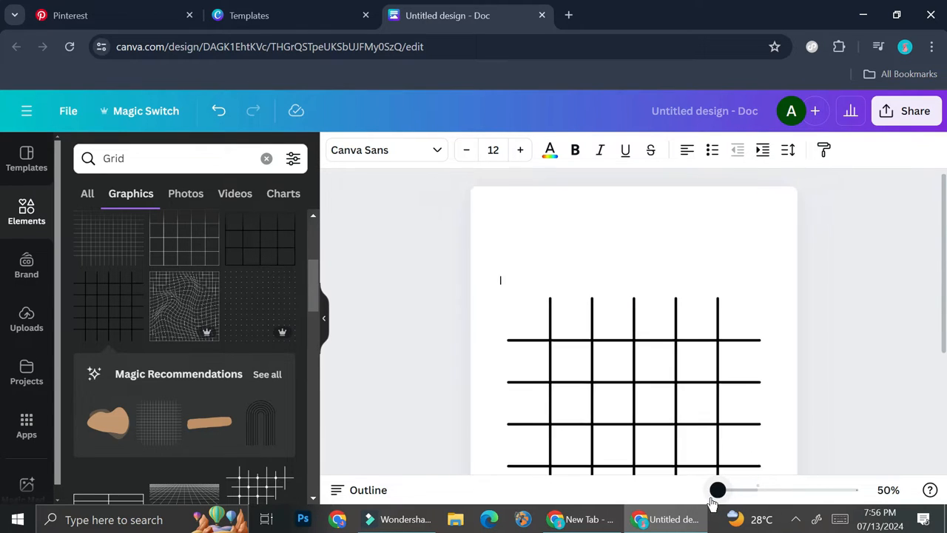
pyautogui.scroll(-2, 721, 383)
pyautogui.scroll(4, 722, 384)
pyautogui.scroll(-2, 722, 384)
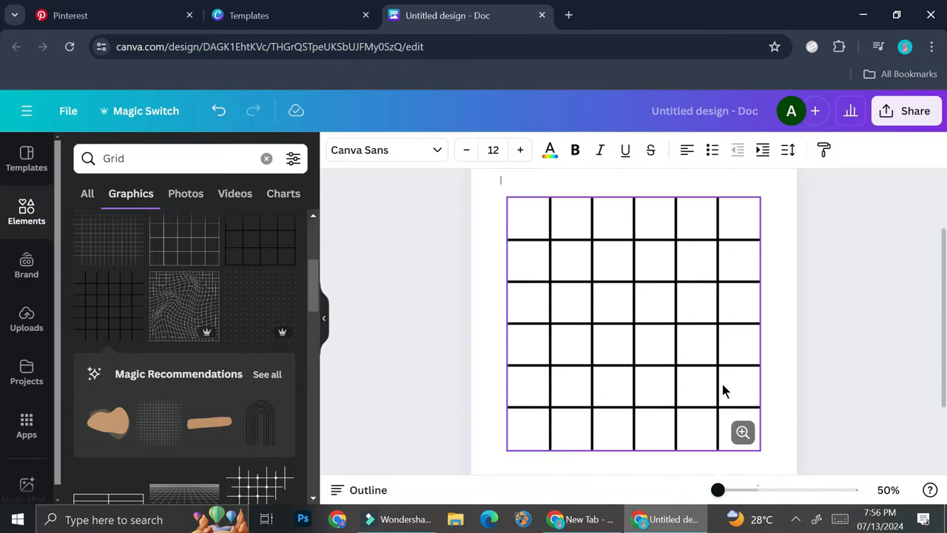
pyautogui.click(687, 342)
pyautogui.click(859, 299)
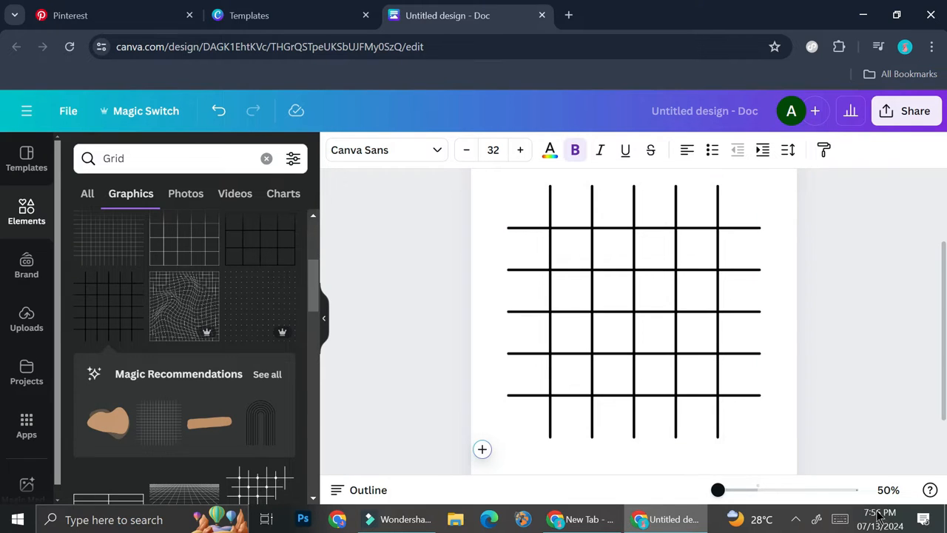
# Open the system calendar to check how the days of July 2024 are laid out
pyautogui.moveTo(876, 505)
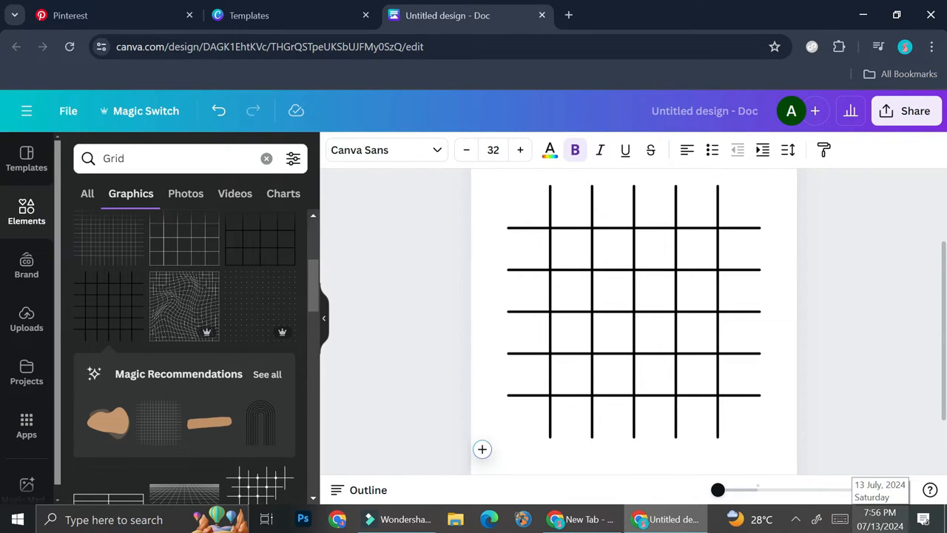
pyautogui.click(884, 519)
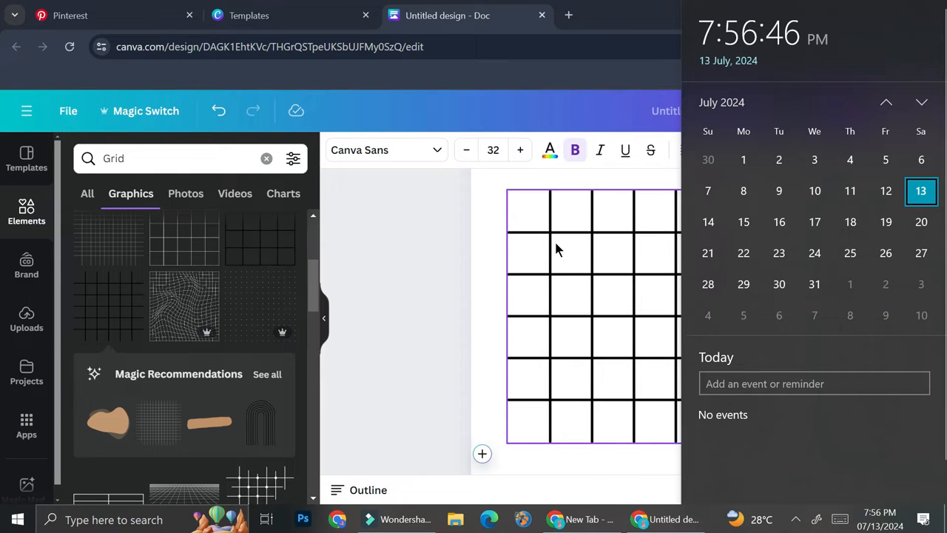
# Close the calendar and insert a subheading on the blank line above the grid
pyautogui.scroll(2, 554, 239)
pyautogui.click(545, 215)
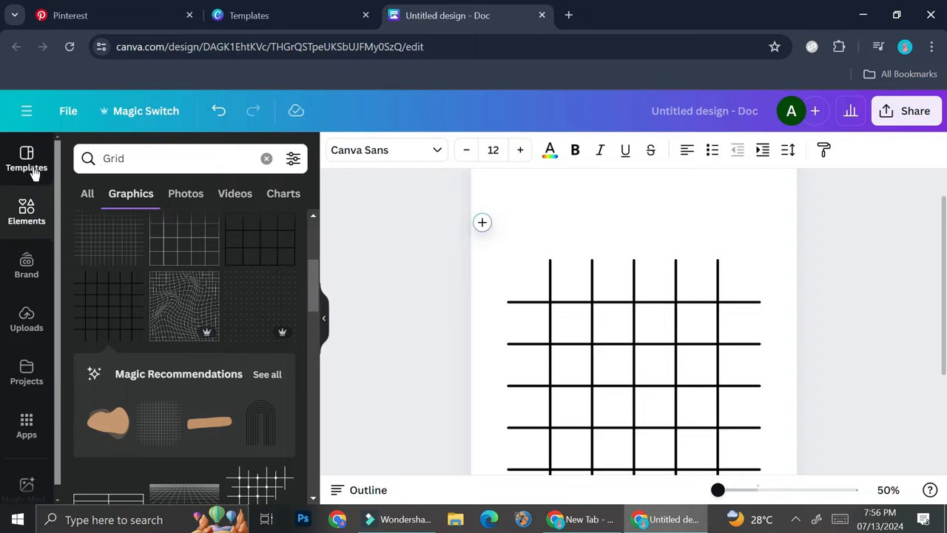
pyautogui.press('/')
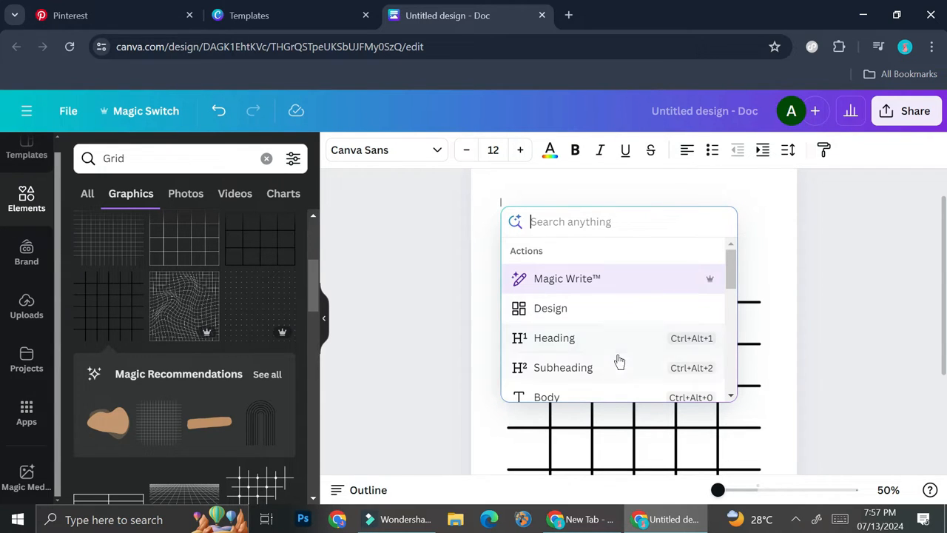
pyautogui.scroll(-1, 605, 337)
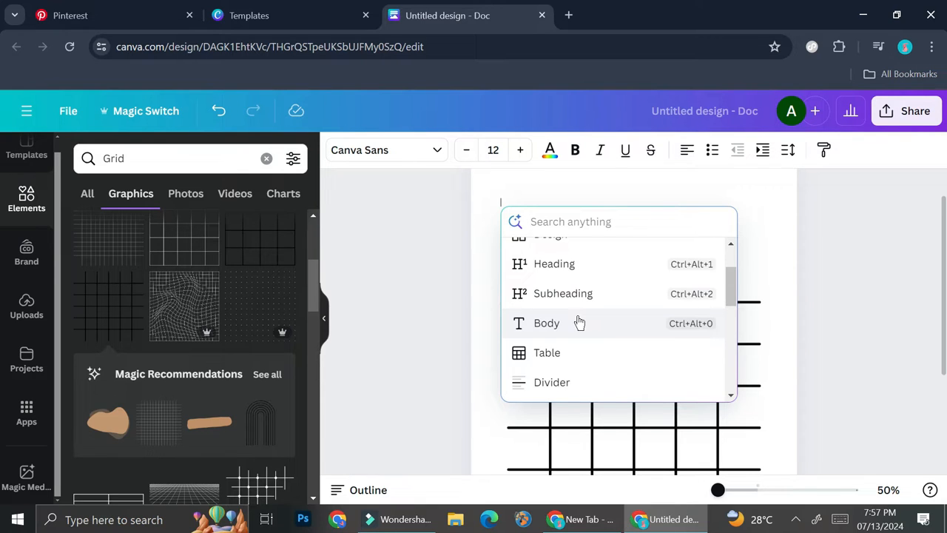
pyautogui.click(605, 289)
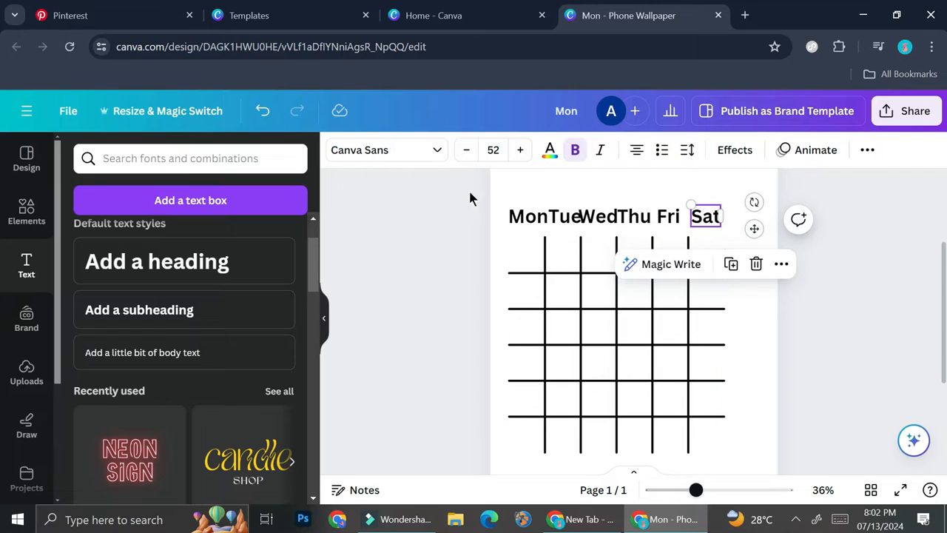
# Duplicate the grid below the weekday names and shift the copy one column to the right to form a seventh column
pyautogui.click(853, 207)
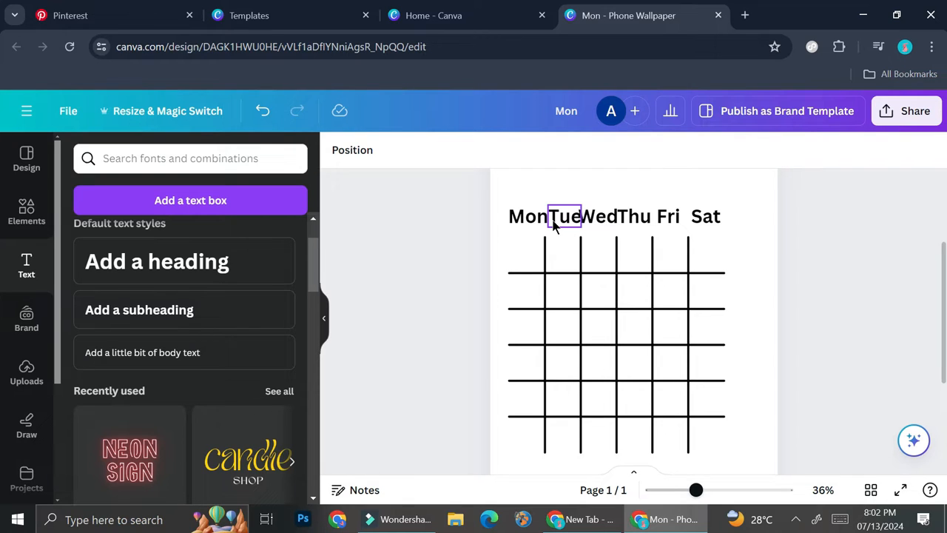
pyautogui.click(567, 270)
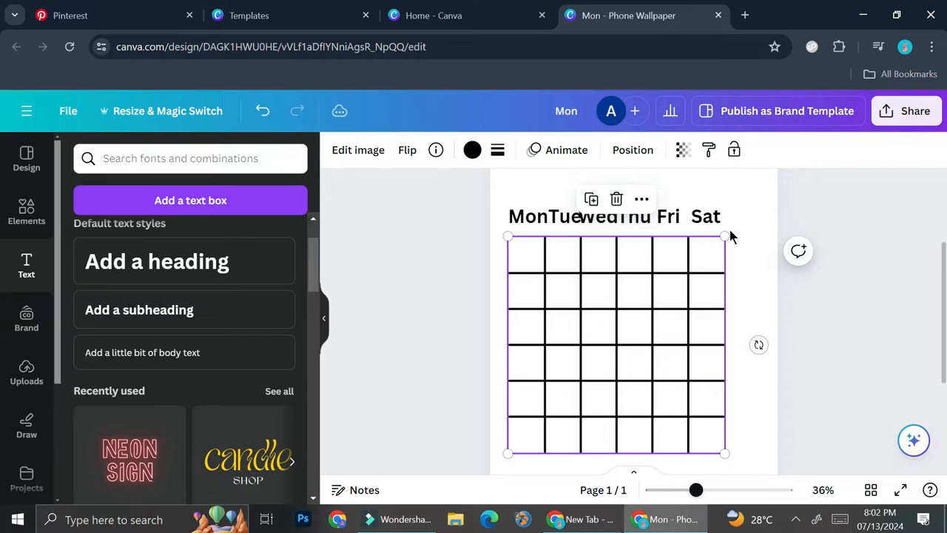
pyautogui.hotkey('ctrl', 'd')
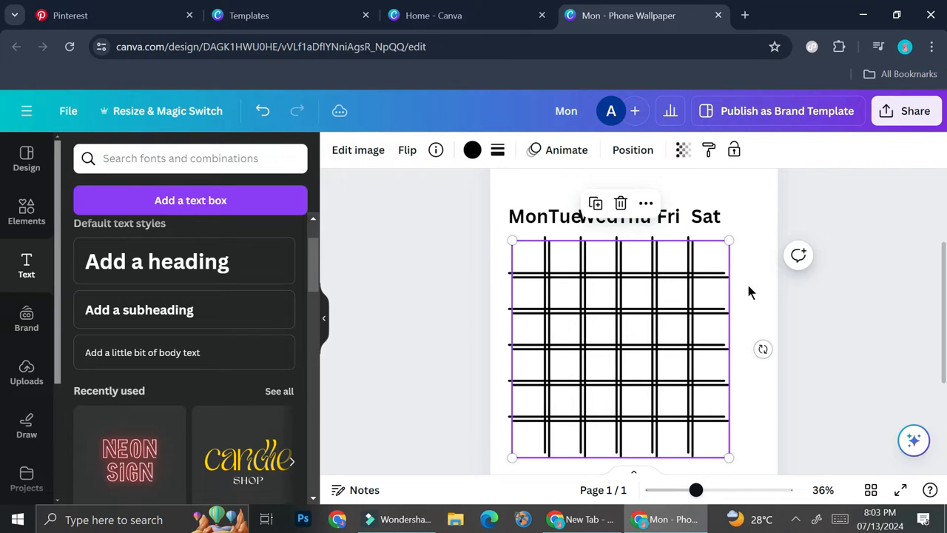
pyautogui.click(721, 492)
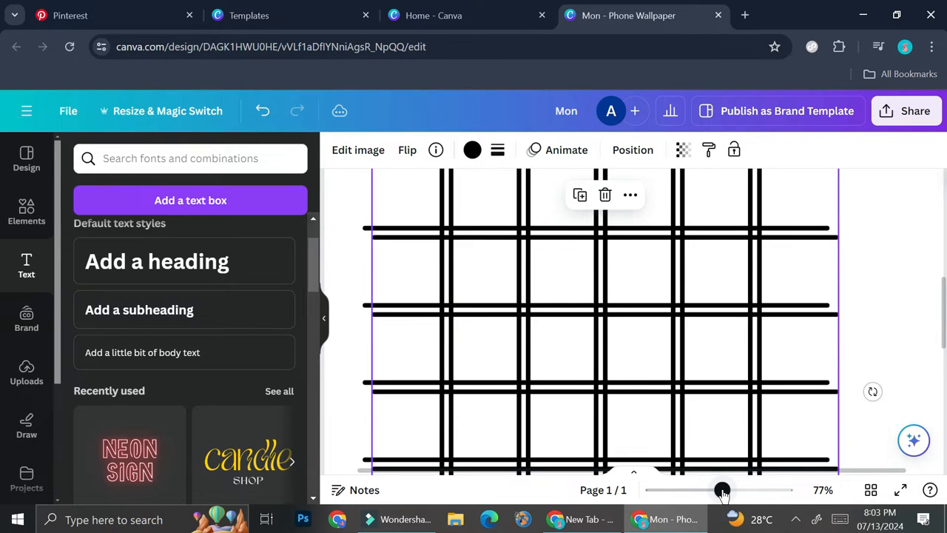
pyautogui.scroll(1, 658, 386)
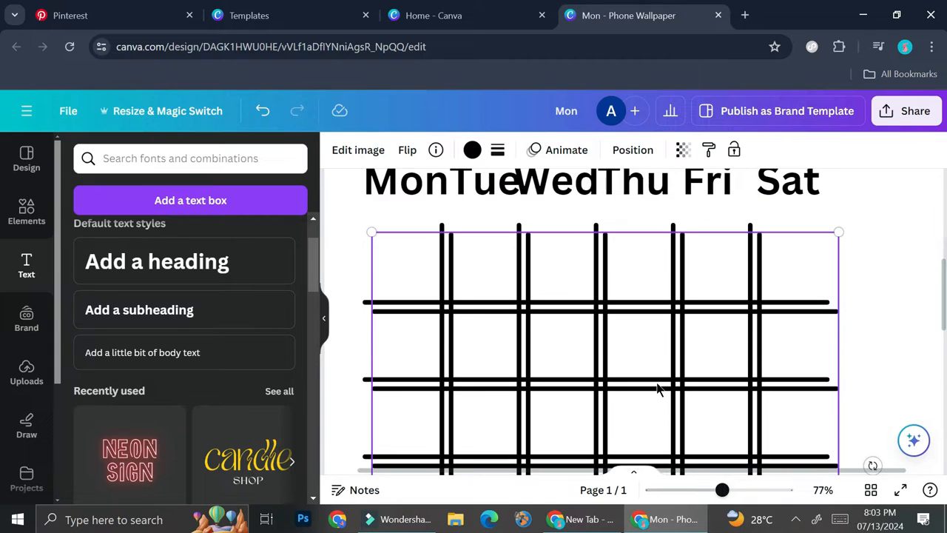
pyautogui.moveTo(520, 285); pyautogui.dragTo(584, 264)
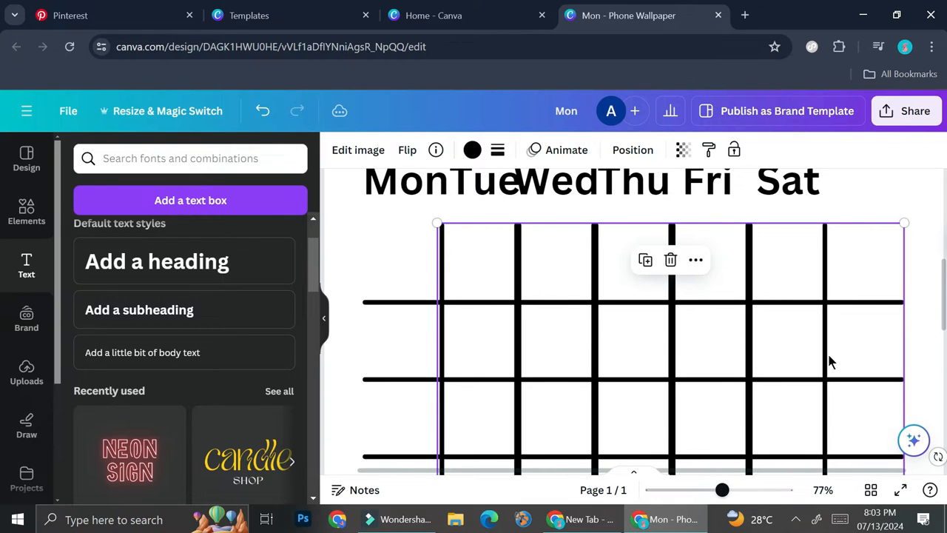
# Fine-tune the copied grid's position so its vertical lines exactly overlap those of the original grid
pyautogui.click(748, 490)
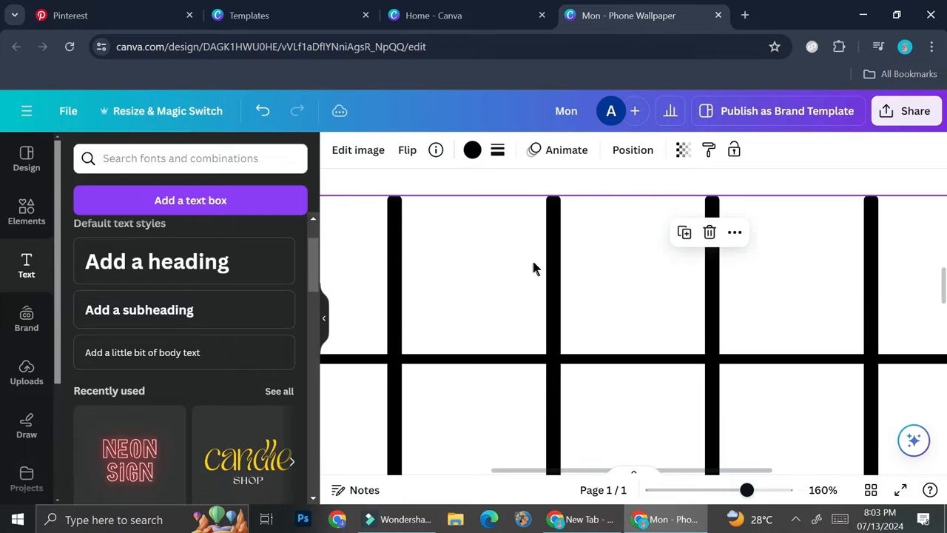
pyautogui.moveTo(556, 237); pyautogui.dragTo(559, 236)
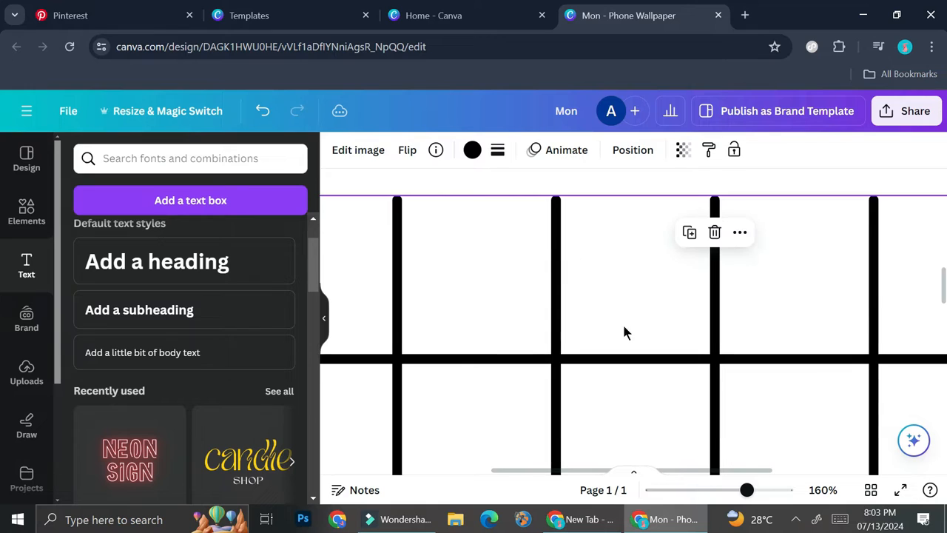
pyautogui.click(699, 490)
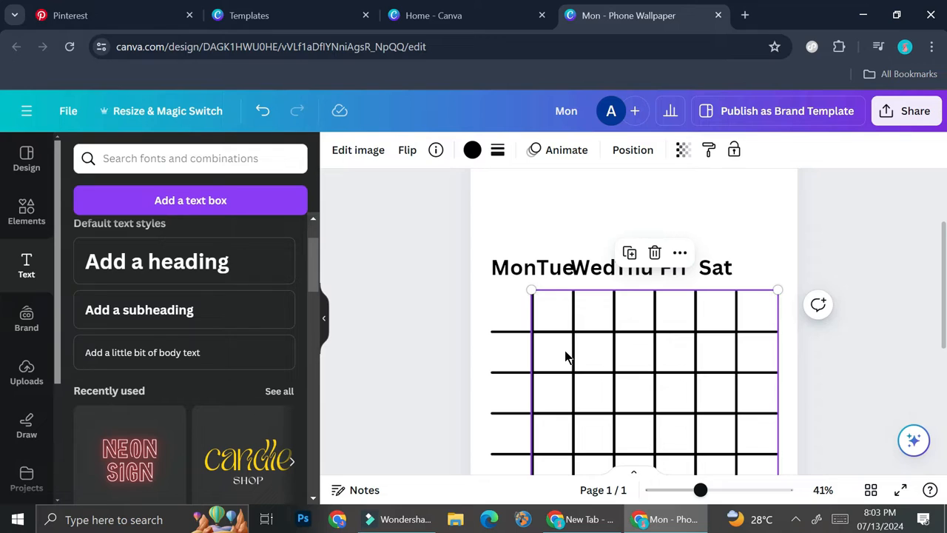
# Group the original grid and its shifted copy into a single seven-column calendar grid
pyautogui.click(512, 319)
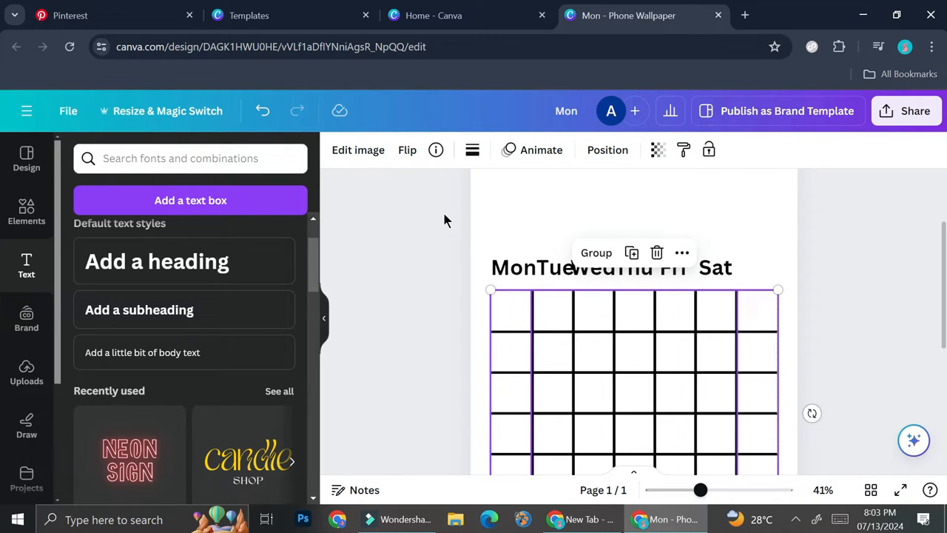
pyautogui.click(598, 252)
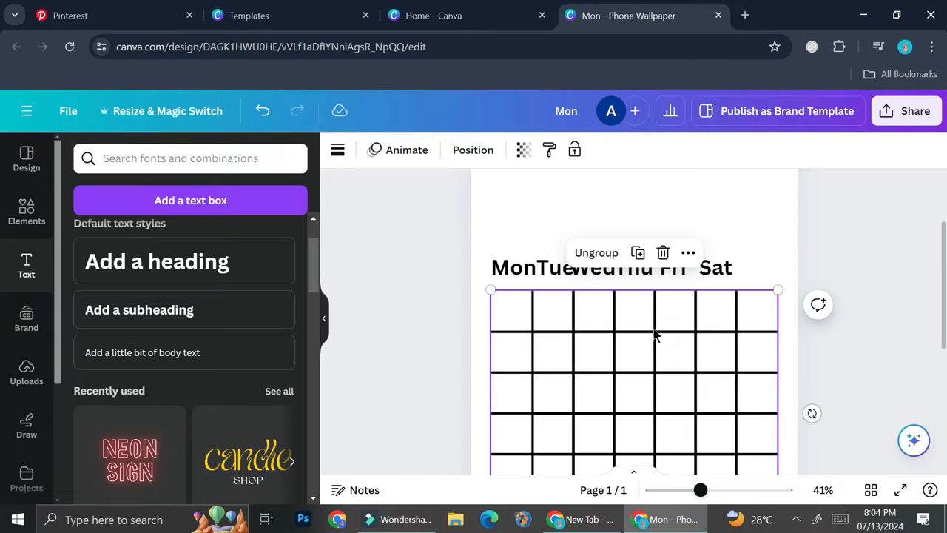
pyautogui.moveTo(629, 333); pyautogui.dragTo(623, 355)
pyautogui.moveTo(628, 329); pyautogui.dragTo(625, 334)
pyautogui.scroll(-2, 672, 333)
pyautogui.scroll(3, 672, 333)
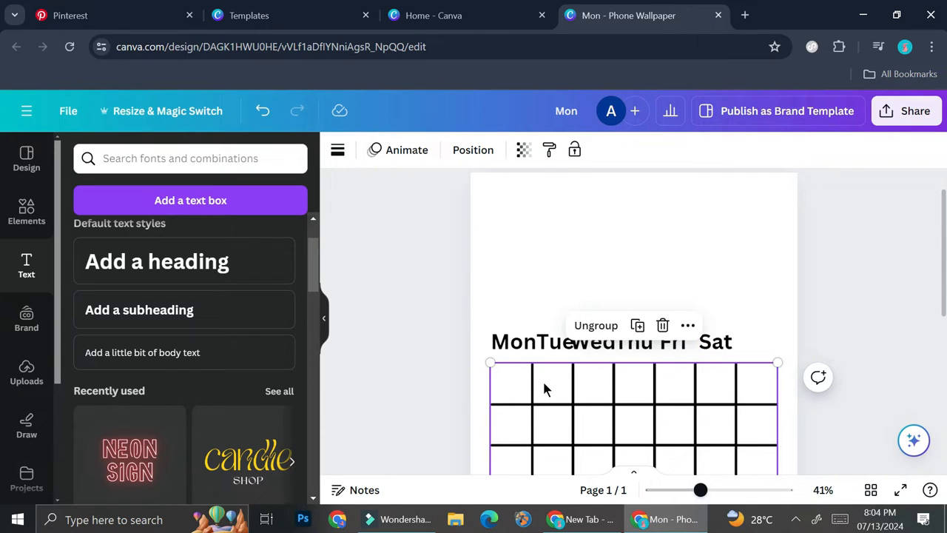
# Insert a body text box for the date numbers in the calendar grid
pyautogui.click(722, 490)
pyautogui.scroll(-2, 428, 353)
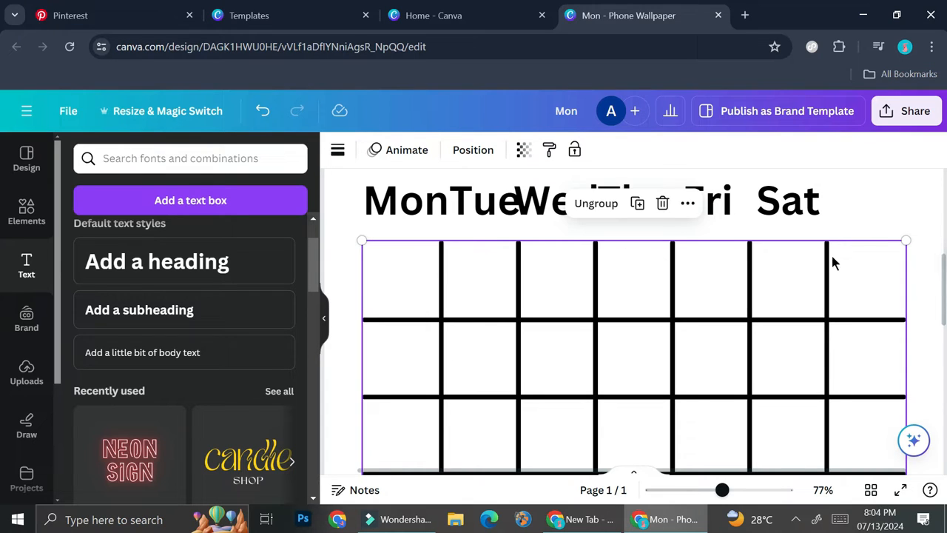
pyautogui.click(164, 362)
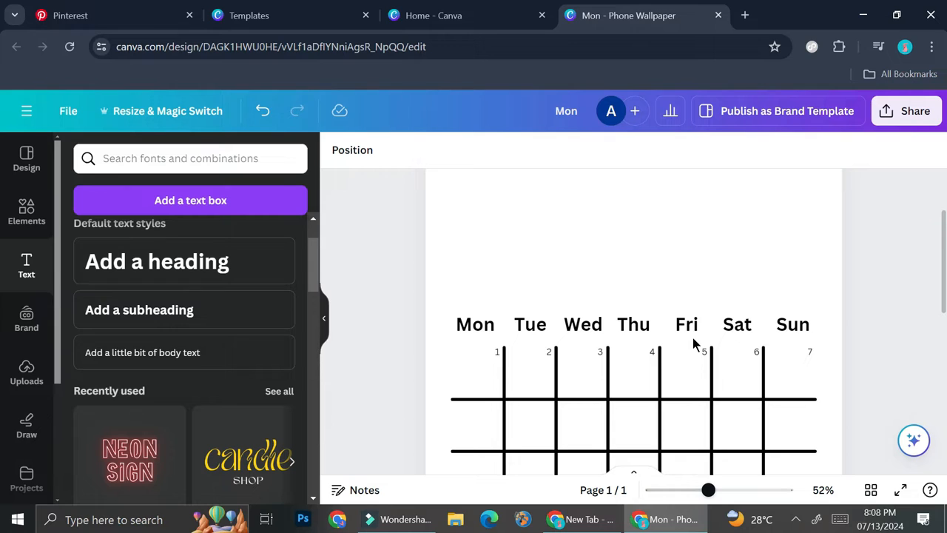
# Select the date numbers 1 through 7 in the first week row and duplicate them
pyautogui.scroll(-2, 693, 337)
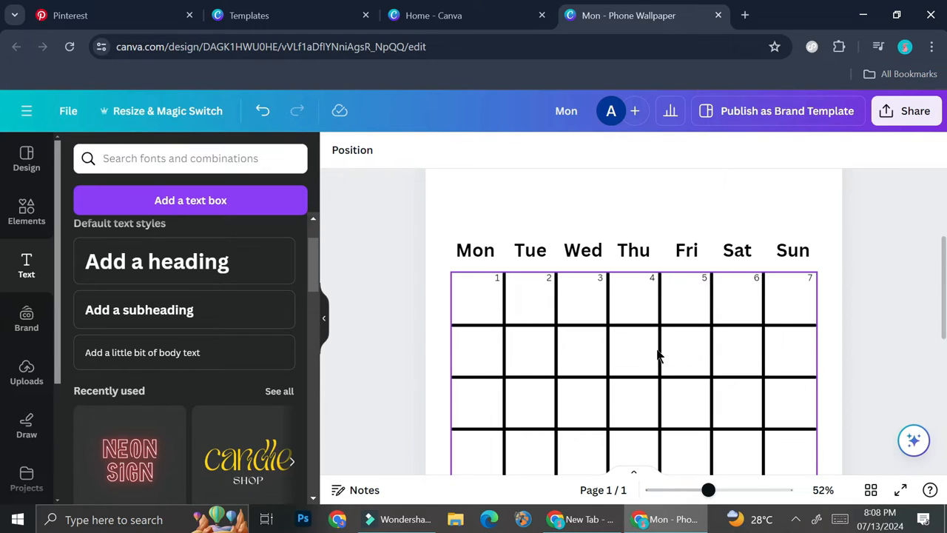
pyautogui.click(498, 280)
pyautogui.moveTo(498, 280); pyautogui.dragTo(550, 278)
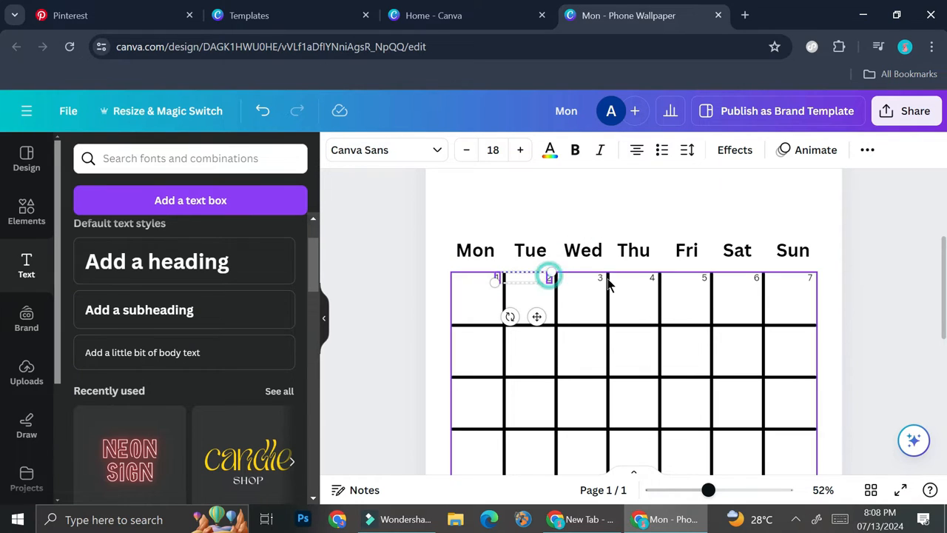
pyautogui.keyDown('shift'); pyautogui.click(605, 282); pyautogui.keyUp('shift')
pyautogui.keyDown('shift'); pyautogui.click(653, 278); pyautogui.keyUp('shift')
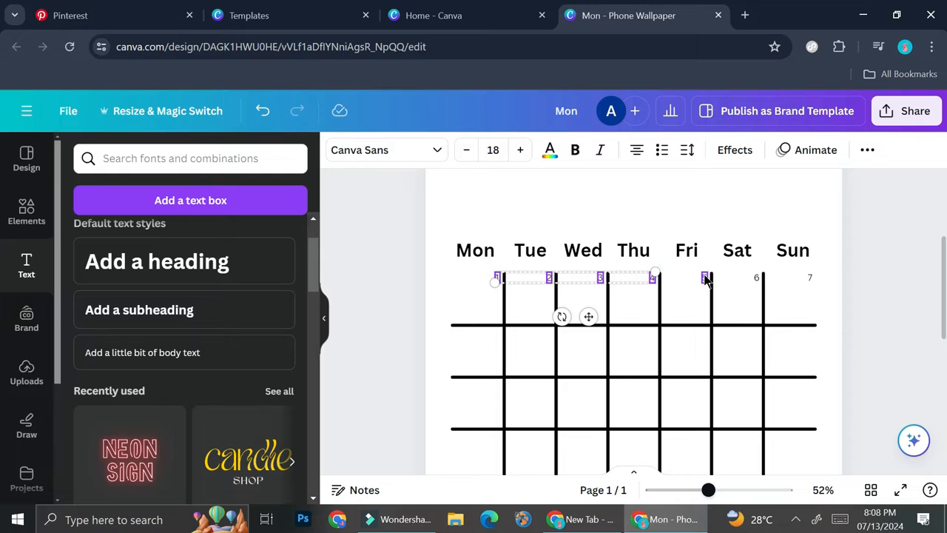
pyautogui.keyDown('shift'); pyautogui.click(705, 279); pyautogui.keyUp('shift')
pyautogui.keyDown('shift'); pyautogui.click(756, 277); pyautogui.keyUp('shift')
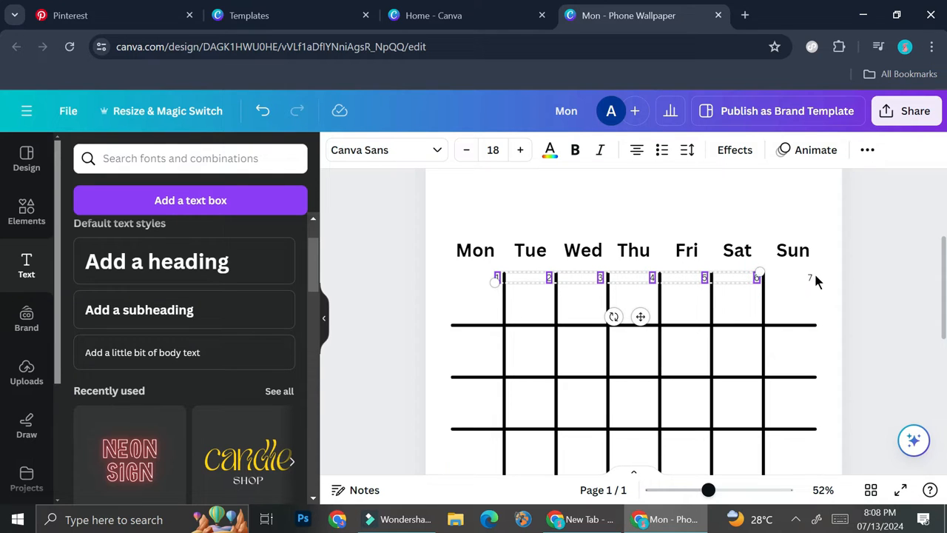
pyautogui.keyDown('shift'); pyautogui.click(811, 278); pyautogui.keyUp('shift')
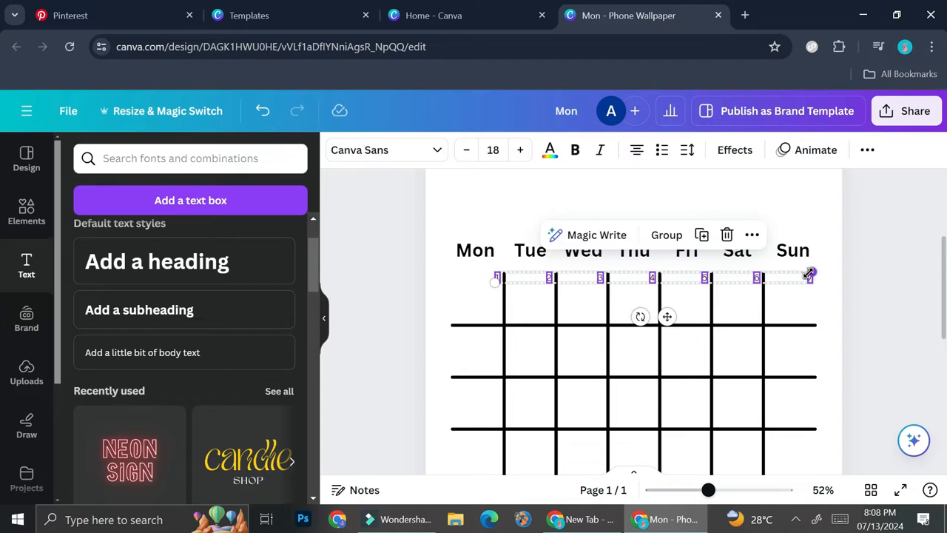
pyautogui.moveTo(810, 274); pyautogui.dragTo(811, 279)
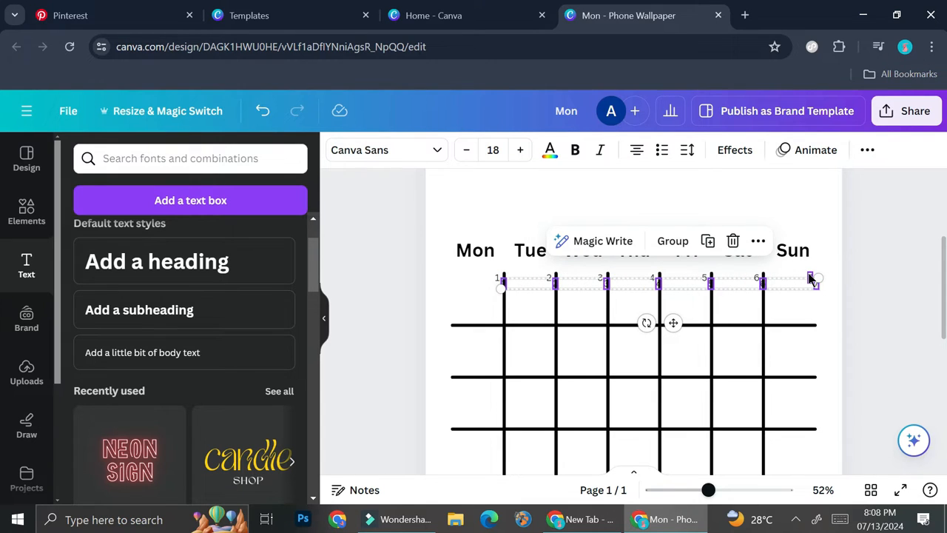
# Move the copied row of numbers into the second week row, aligned with the numbers above
pyautogui.moveTo(673, 324); pyautogui.dragTo(669, 377)
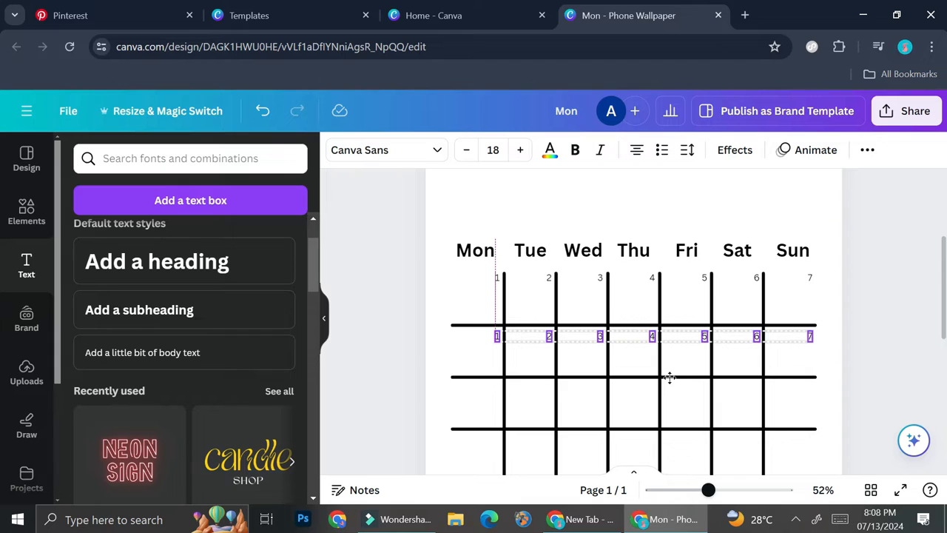
pyautogui.moveTo(670, 377); pyautogui.dragTo(668, 374)
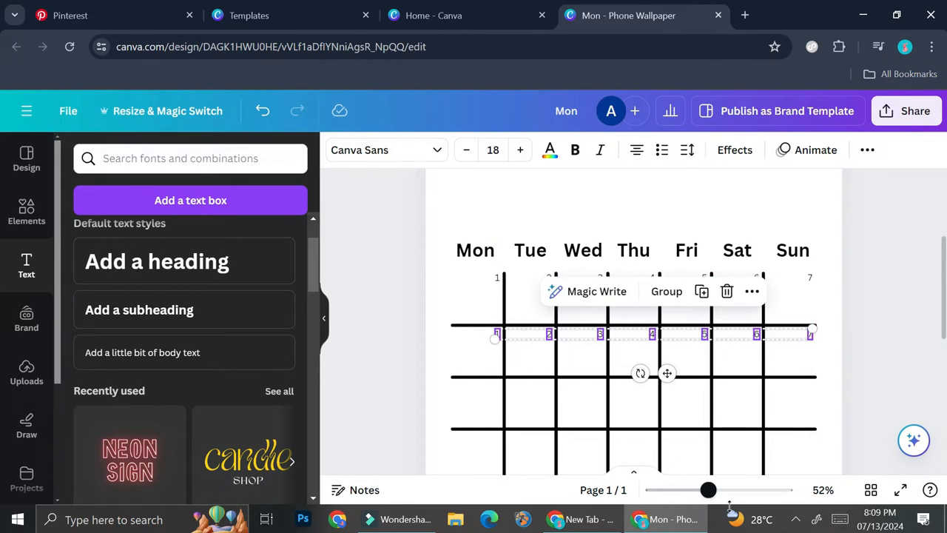
pyautogui.click(728, 489)
pyautogui.moveTo(681, 390); pyautogui.dragTo(682, 392)
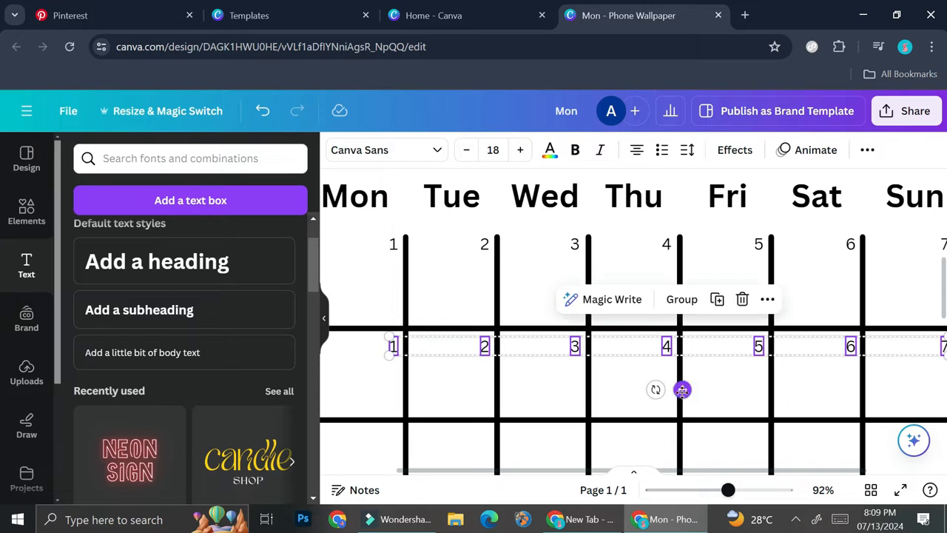
# Review the numbered calendar rows and the blank area above the weekday names
pyautogui.click(710, 490)
pyautogui.scroll(-3, 689, 358)
pyautogui.scroll(4, 688, 348)
pyautogui.scroll(-2, 687, 345)
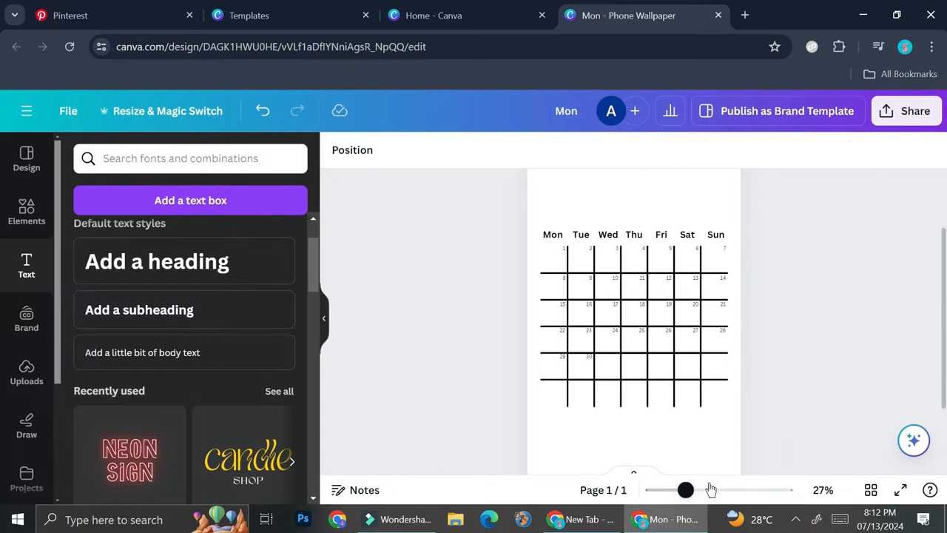
pyautogui.click(710, 490)
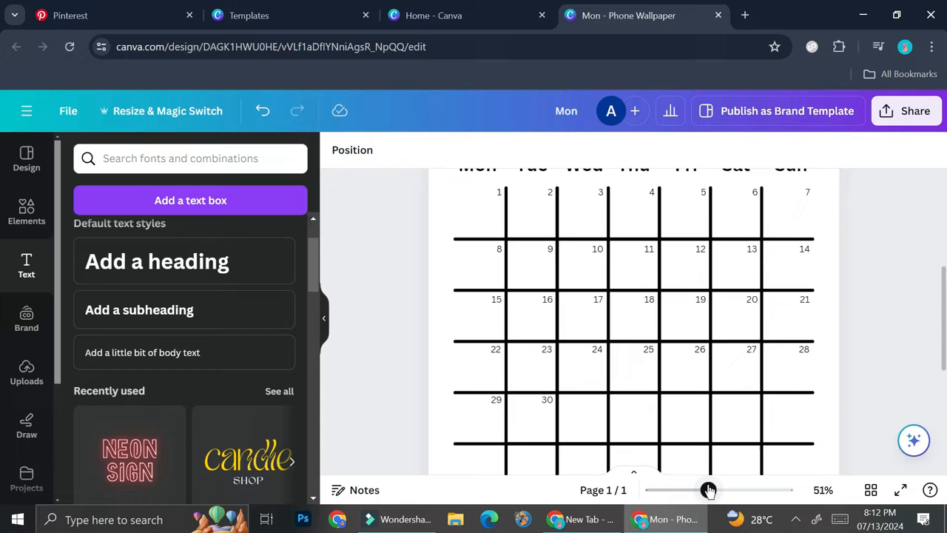
pyautogui.scroll(2, 596, 259)
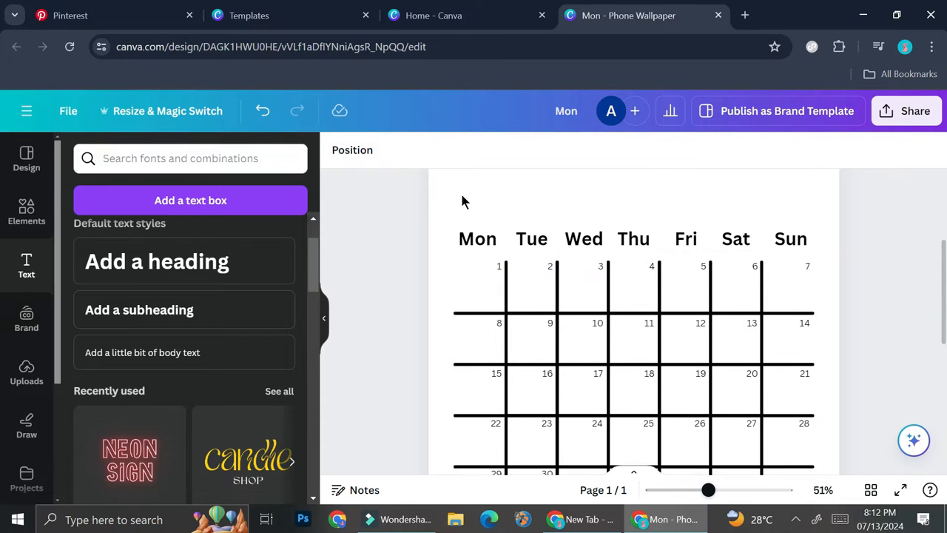
pyautogui.scroll(2, 676, 265)
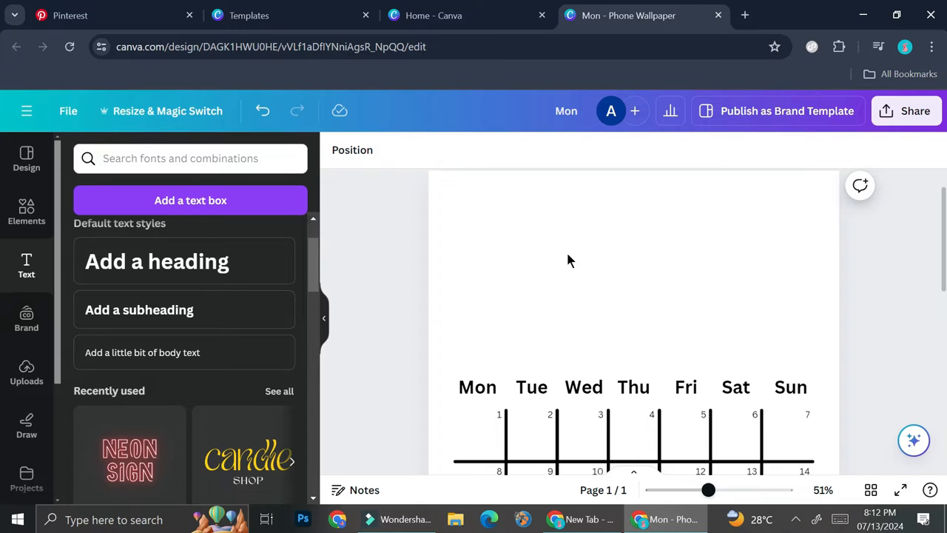
# Browse the font combinations and insert the "open DAILY" one on the page
pyautogui.scroll(-1, 226, 352)
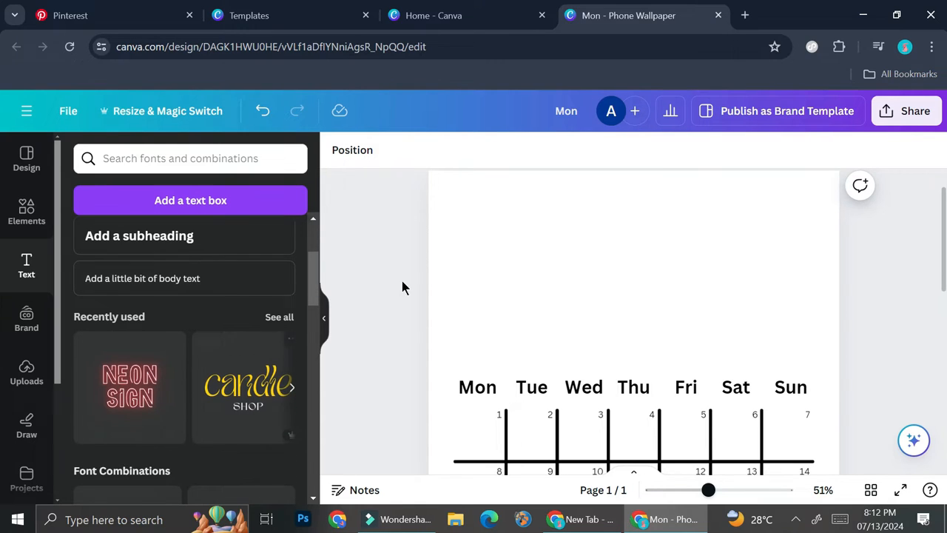
pyautogui.scroll(-1, 216, 320)
pyautogui.scroll(-2, 216, 319)
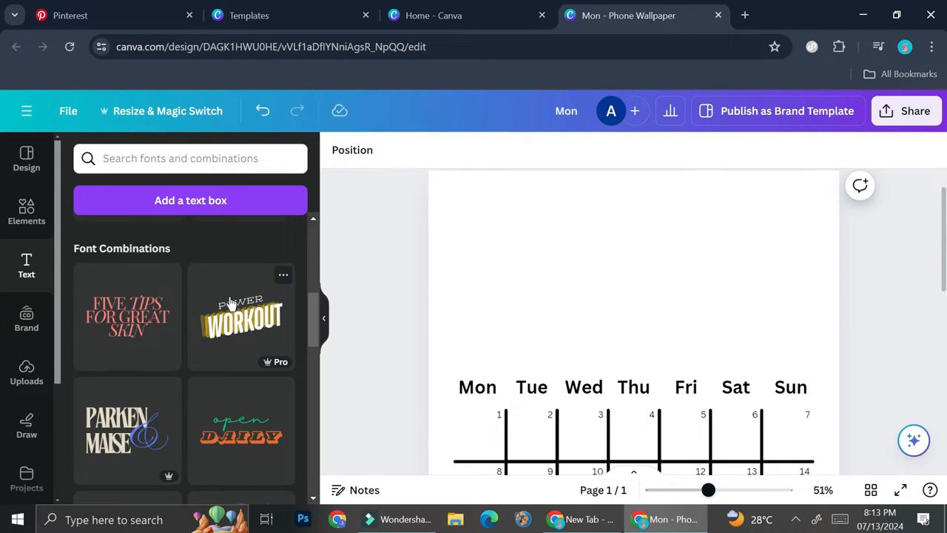
pyautogui.scroll(-1, 229, 303)
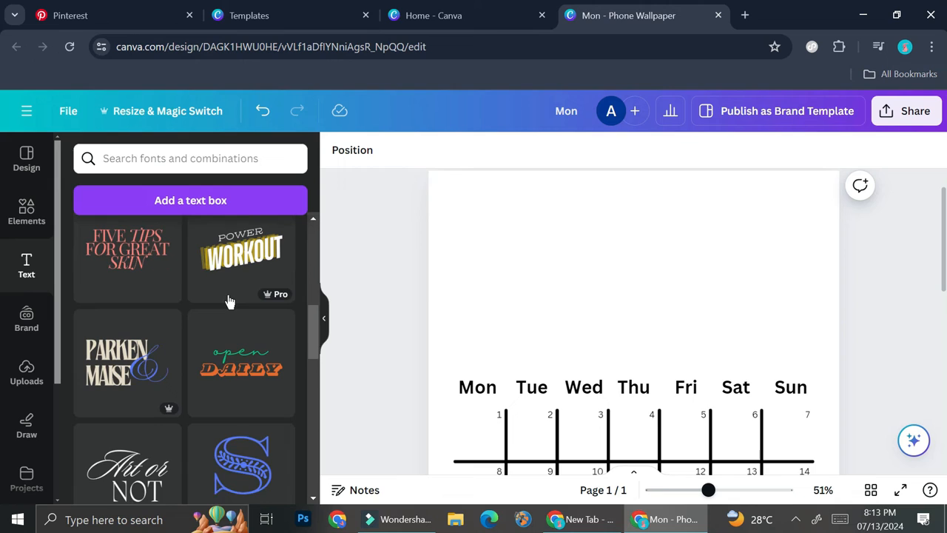
pyautogui.scroll(-1, 179, 382)
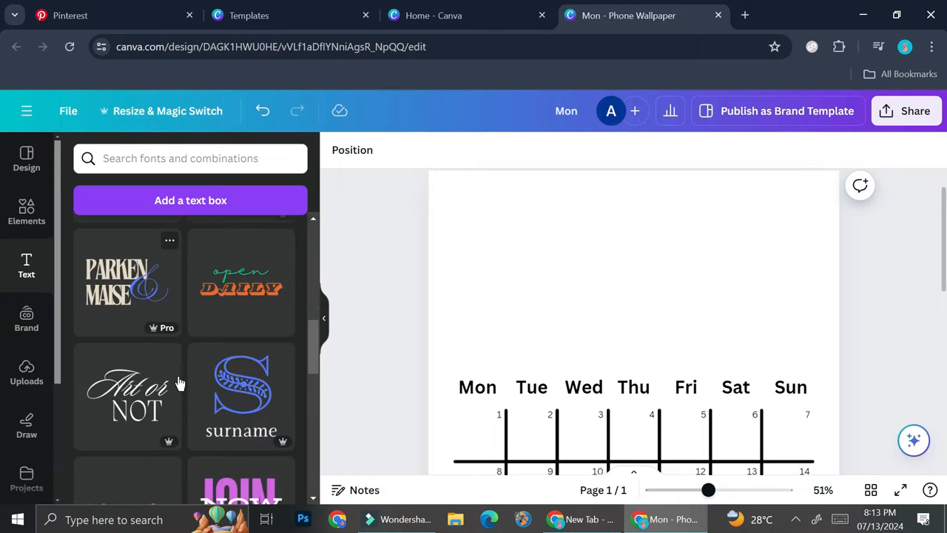
pyautogui.scroll(-3, 180, 382)
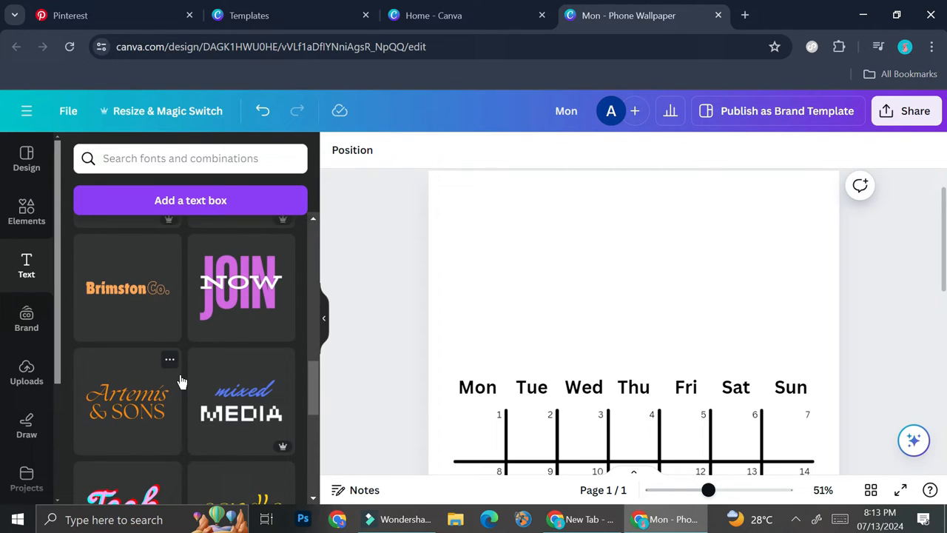
pyautogui.scroll(-3, 182, 381)
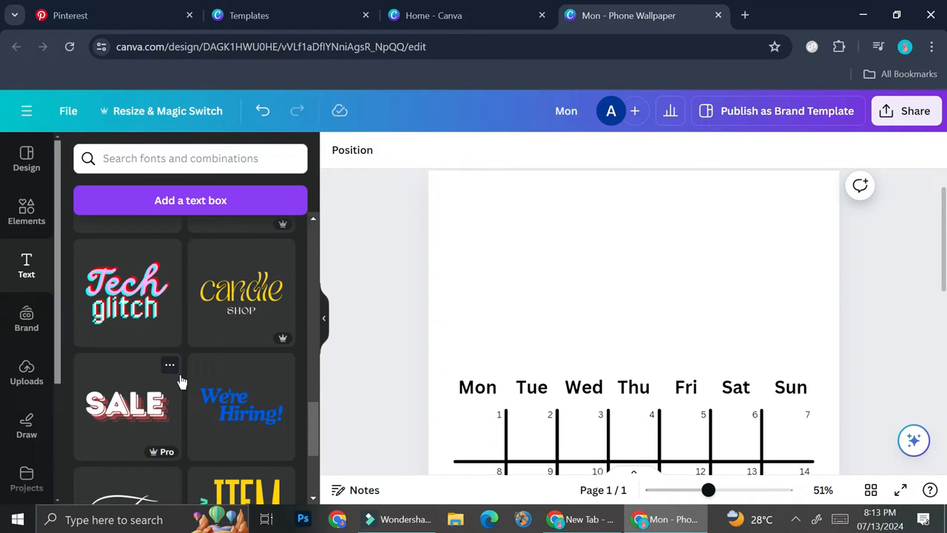
pyautogui.scroll(6, 181, 381)
pyautogui.click(254, 377)
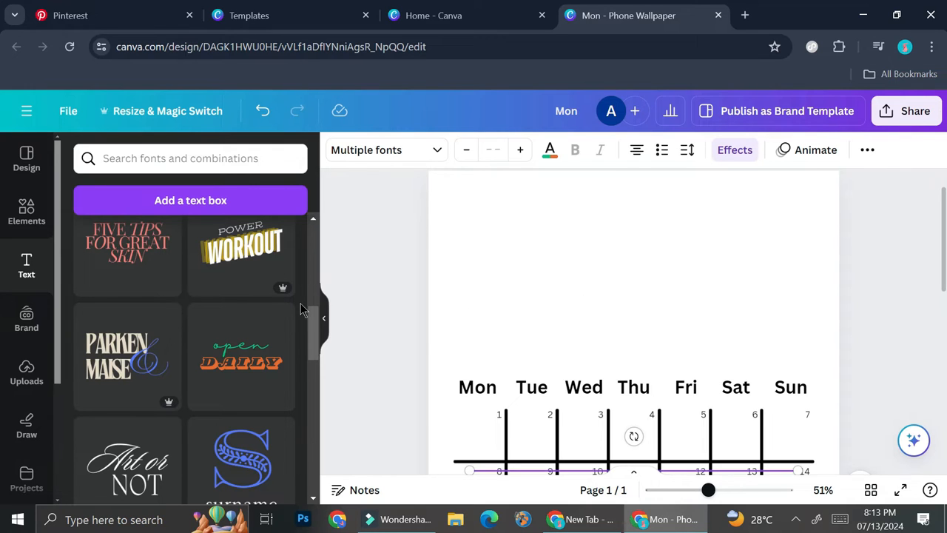
# Move the "open DAILY" text group into the blank area above the weekday names
pyautogui.click(694, 492)
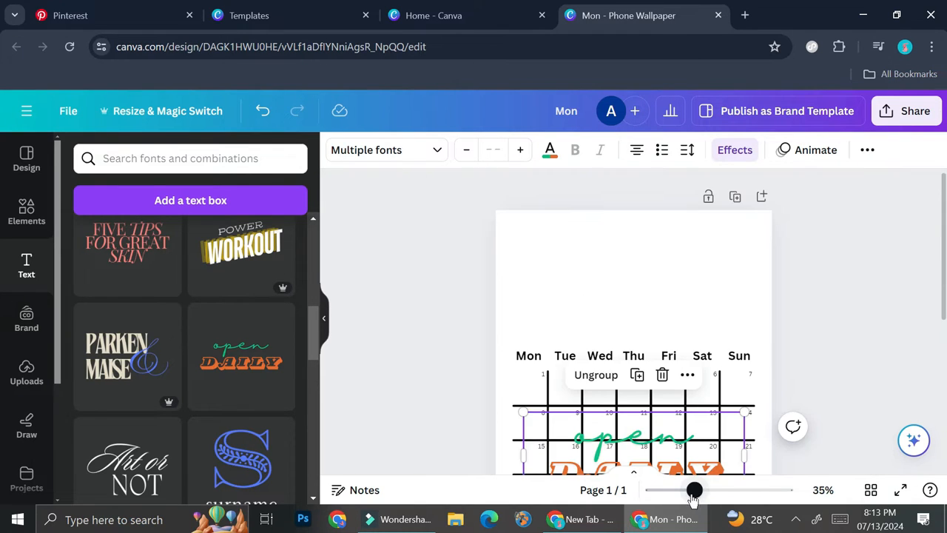
pyautogui.scroll(-1, 644, 384)
pyautogui.moveTo(684, 398); pyautogui.dragTo(681, 207)
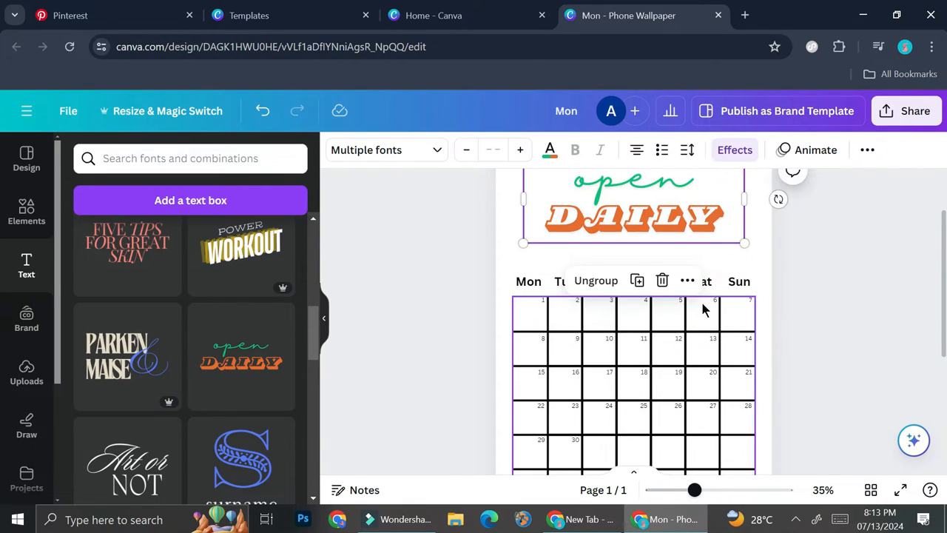
# Replace the word "open" in the title with "Hello"
pyautogui.scroll(1, 661, 281)
pyautogui.click(661, 272)
pyautogui.click(660, 266)
pyautogui.doubleClick(657, 259)
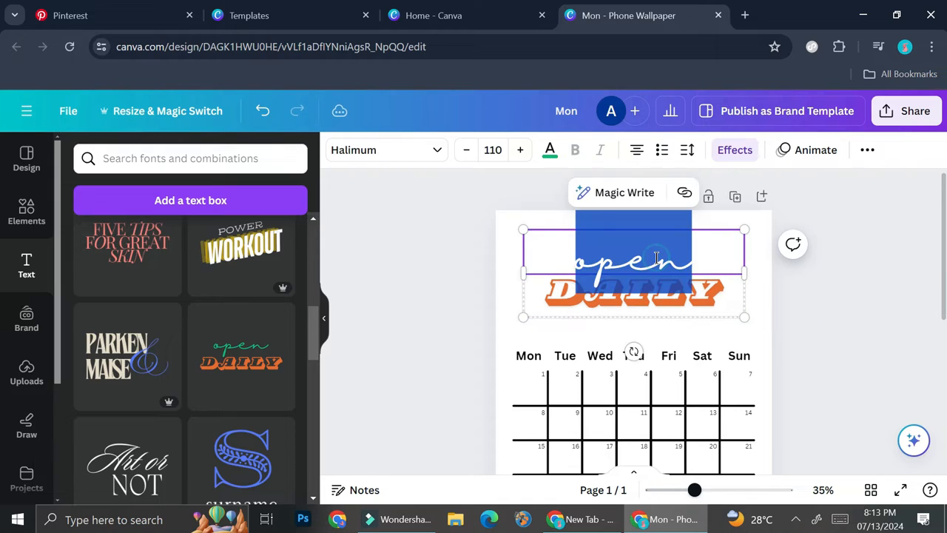
pyautogui.write('Hello')
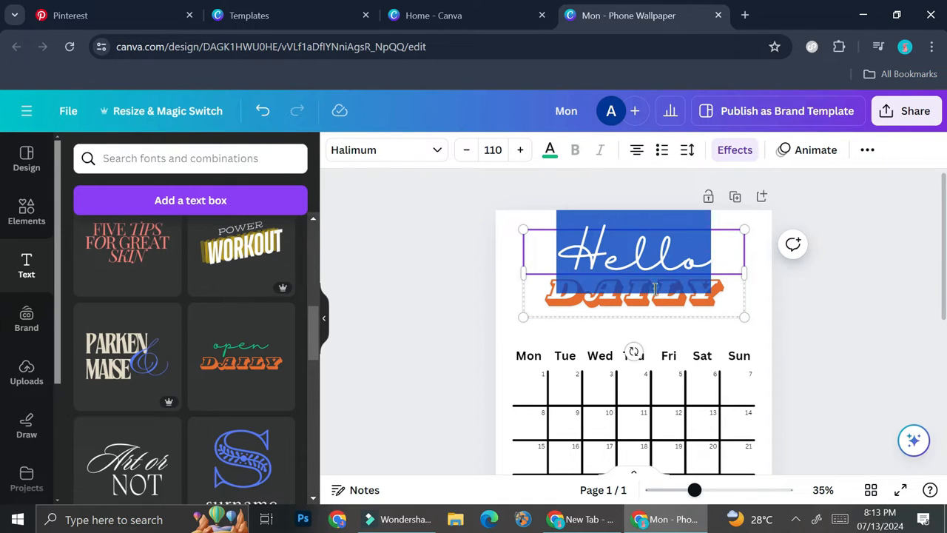
pyautogui.hotkey('ctrl', 'a')
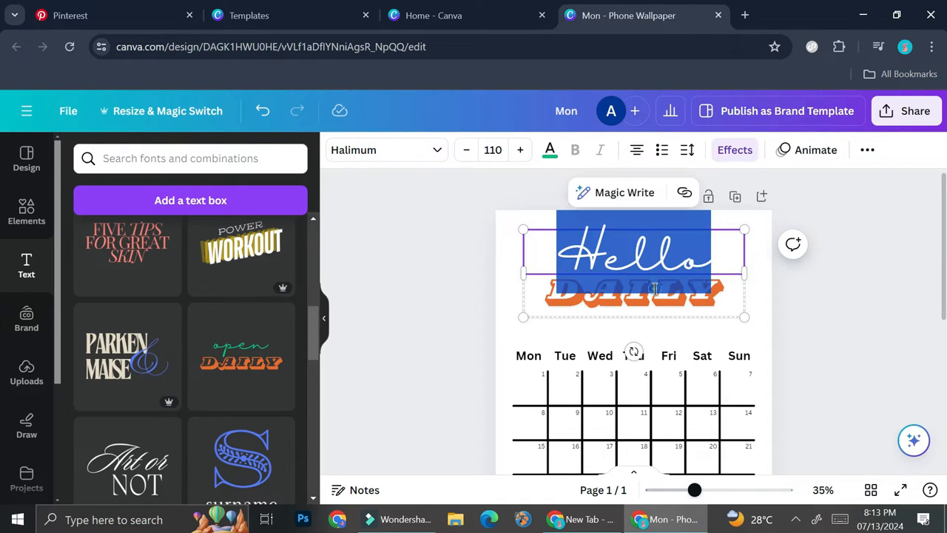
# Replace the word "DAILY" in the title with "JULY" and check the whole page
pyautogui.click(668, 332)
pyautogui.click(663, 303)
pyautogui.doubleClick(664, 303)
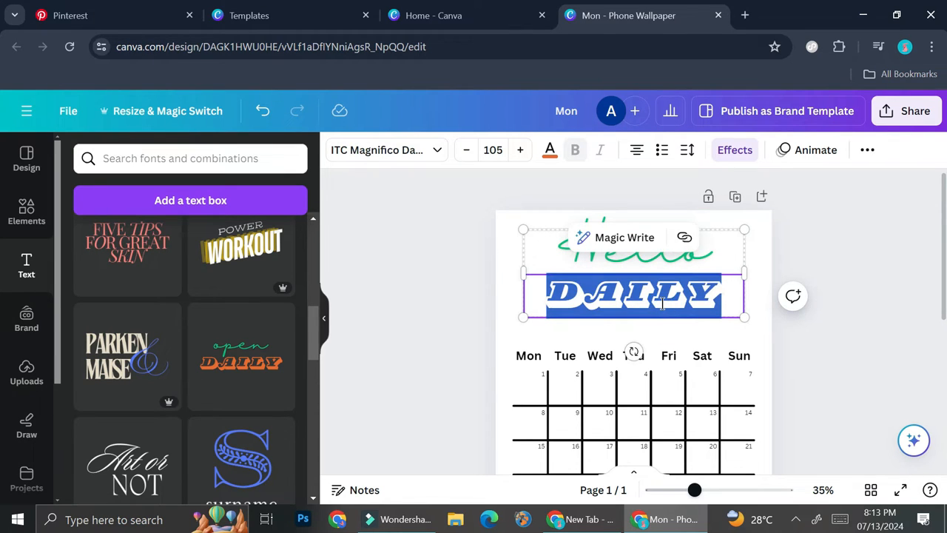
pyautogui.write('JULY')
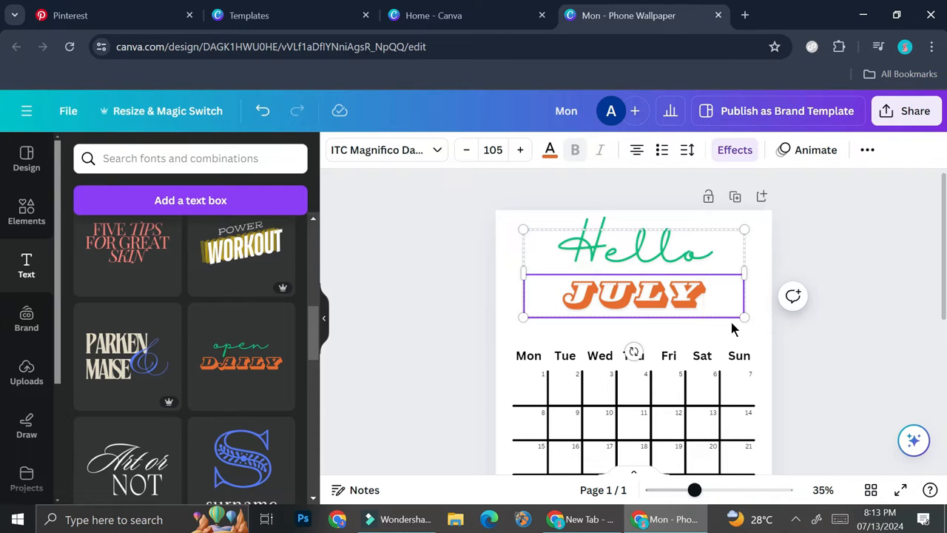
pyautogui.scroll(-5, 719, 343)
pyautogui.scroll(-2, 715, 201)
pyautogui.scroll(7, 719, 250)
pyautogui.click(899, 339)
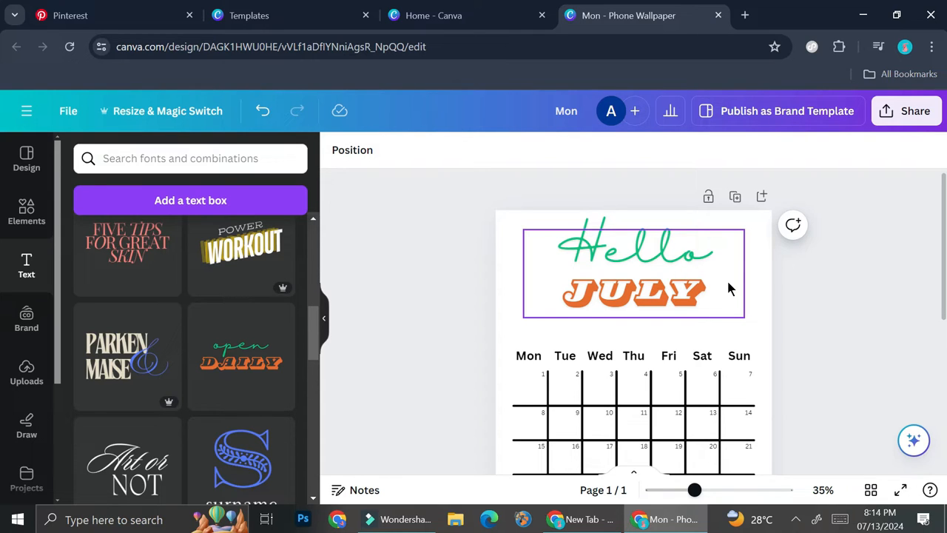
# Ungroup the title and move "JULY" slightly up and "Hello" slightly down so the words sit closer together
pyautogui.doubleClick(691, 282)
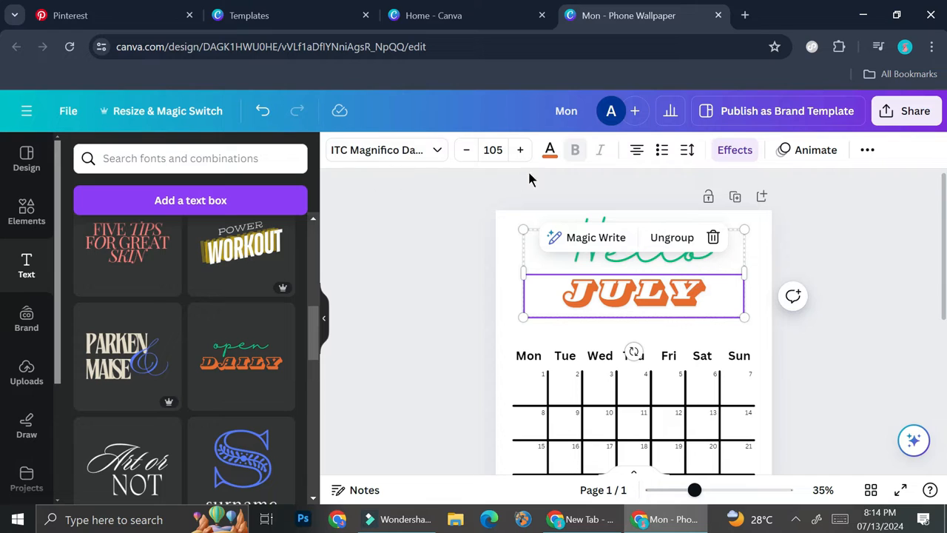
pyautogui.click(669, 237)
pyautogui.click(811, 253)
pyautogui.click(679, 285)
pyautogui.moveTo(687, 299); pyautogui.dragTo(685, 289)
pyautogui.moveTo(661, 247); pyautogui.dragTo(663, 260)
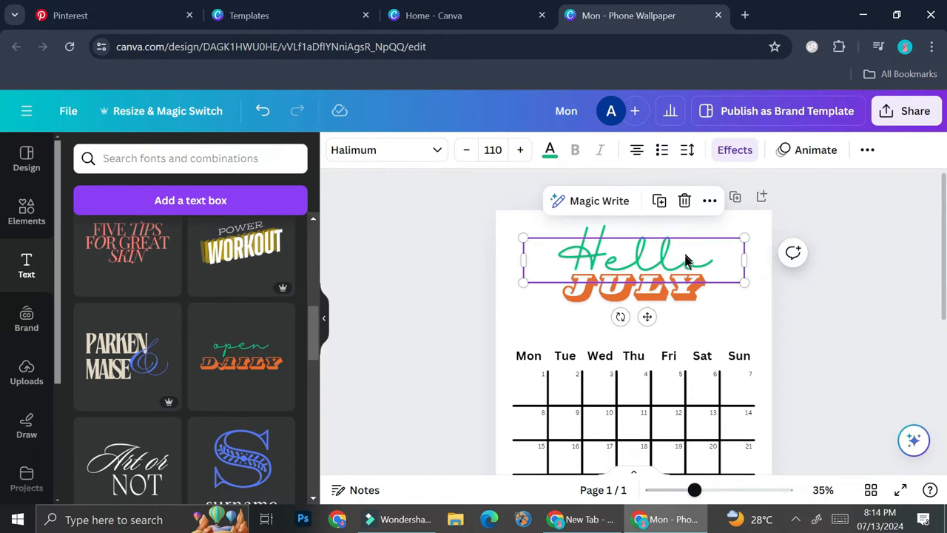
# Group the "Hello" and "JULY" title texts and move the group slightly down on the page
pyautogui.keyDown('shift'); pyautogui.click(672, 287); pyautogui.keyUp('shift')
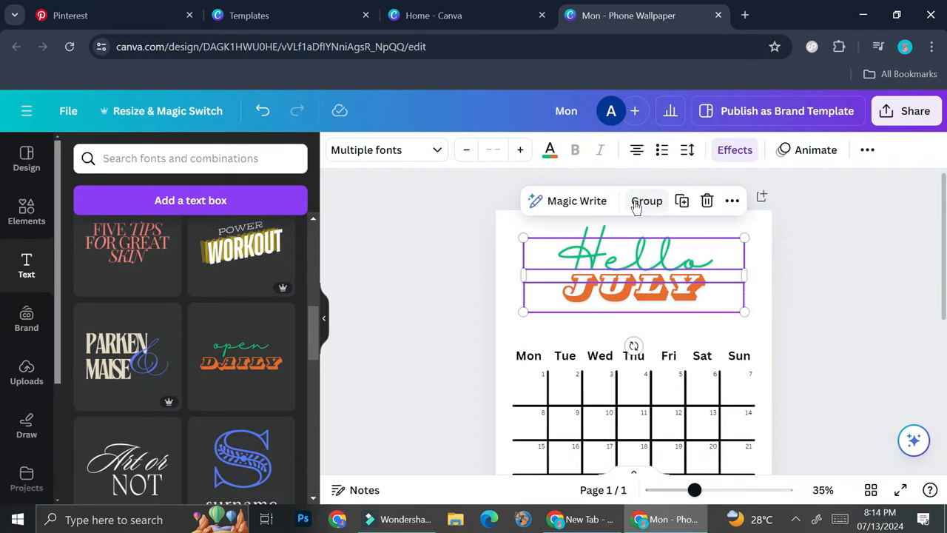
pyautogui.click(636, 207)
pyautogui.moveTo(646, 263); pyautogui.dragTo(644, 268)
pyautogui.click(834, 298)
# Open the Bulk create app and start entering its data manually
pyautogui.scroll(-2, 22, 281)
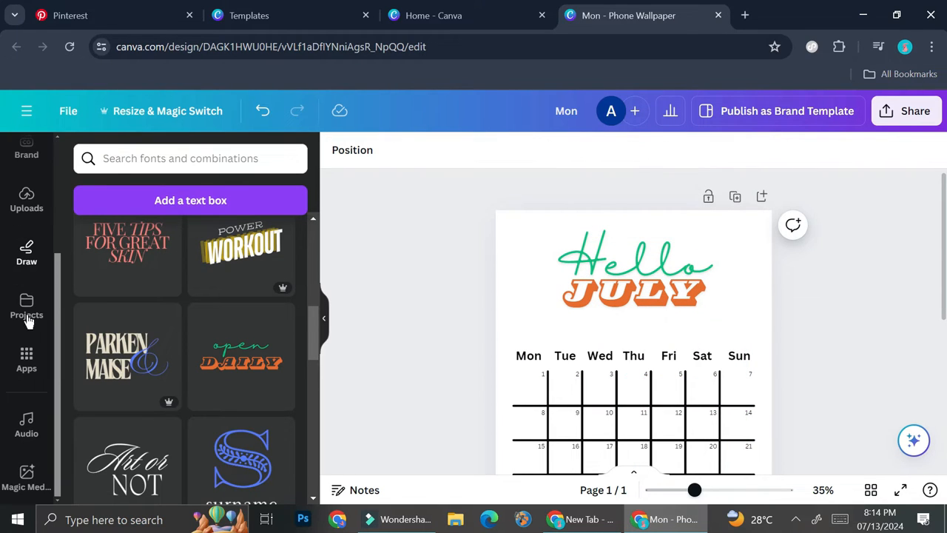
pyautogui.click(28, 358)
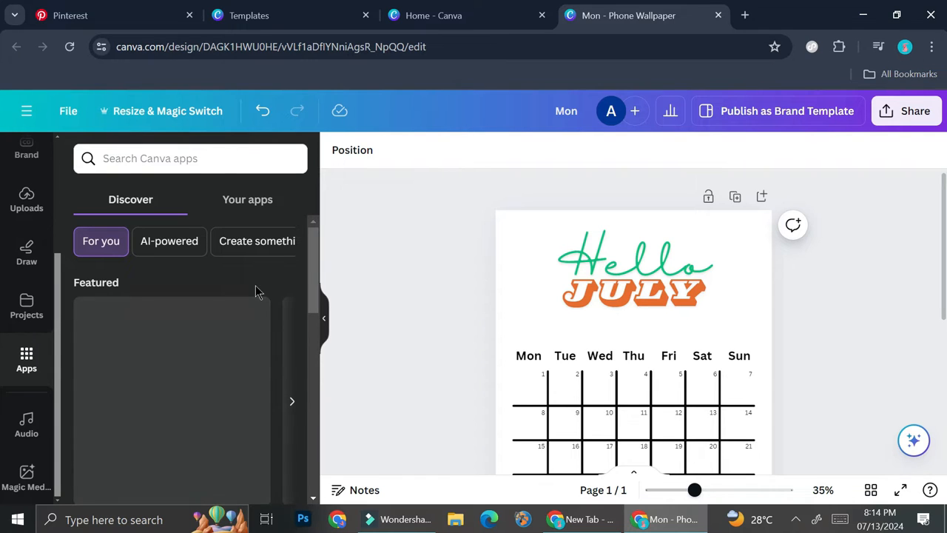
pyautogui.scroll(-3, 255, 292)
pyautogui.scroll(-5, 255, 288)
pyautogui.click(287, 251)
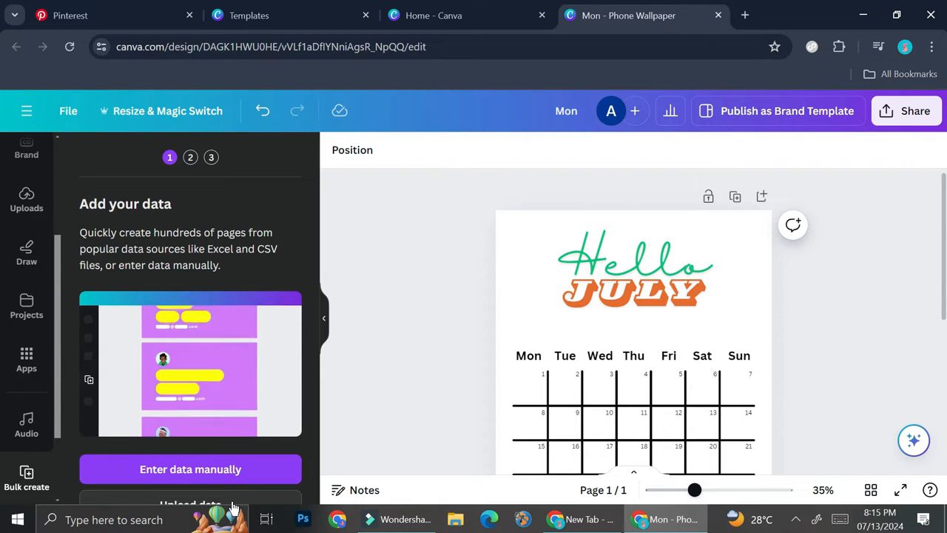
pyautogui.click(251, 469)
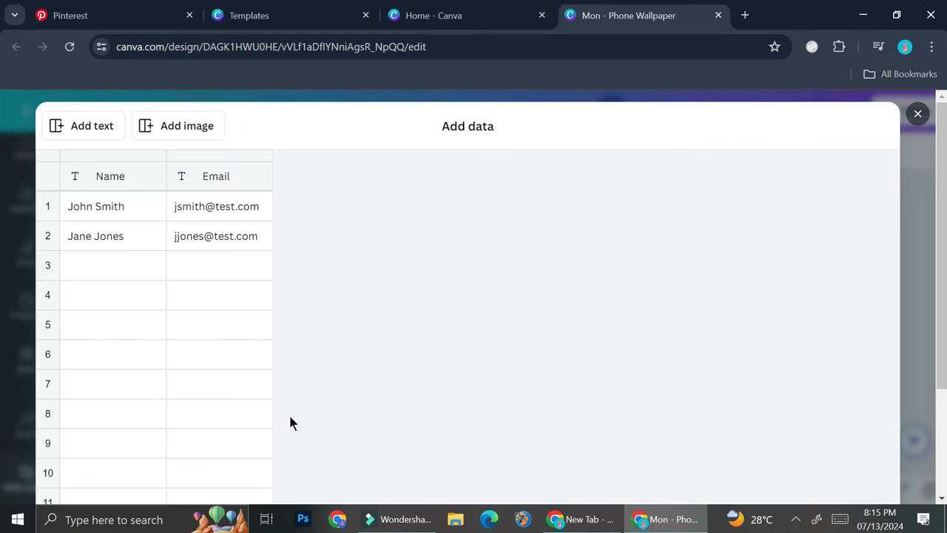
# Delete the Email column from the bulk data table
pyautogui.click(243, 236)
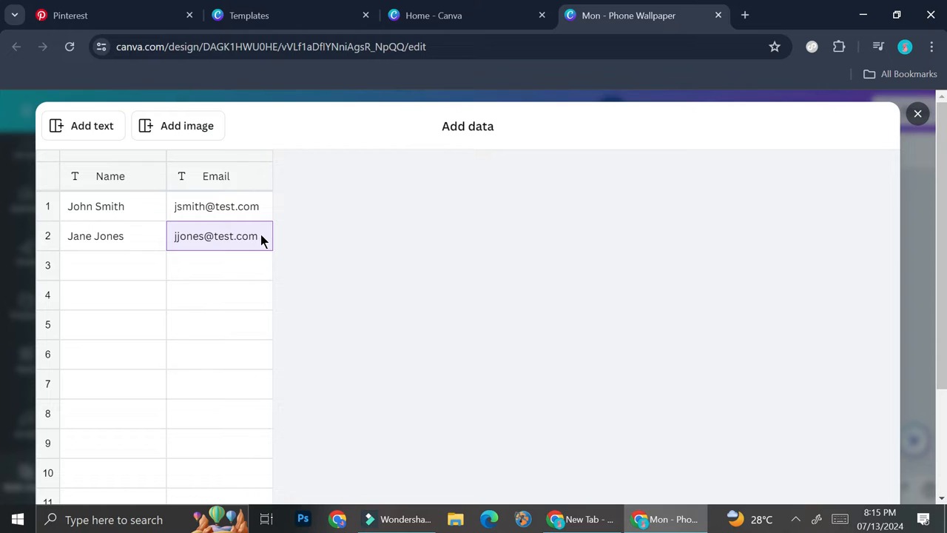
pyautogui.click(237, 153)
pyautogui.rightClick(237, 150)
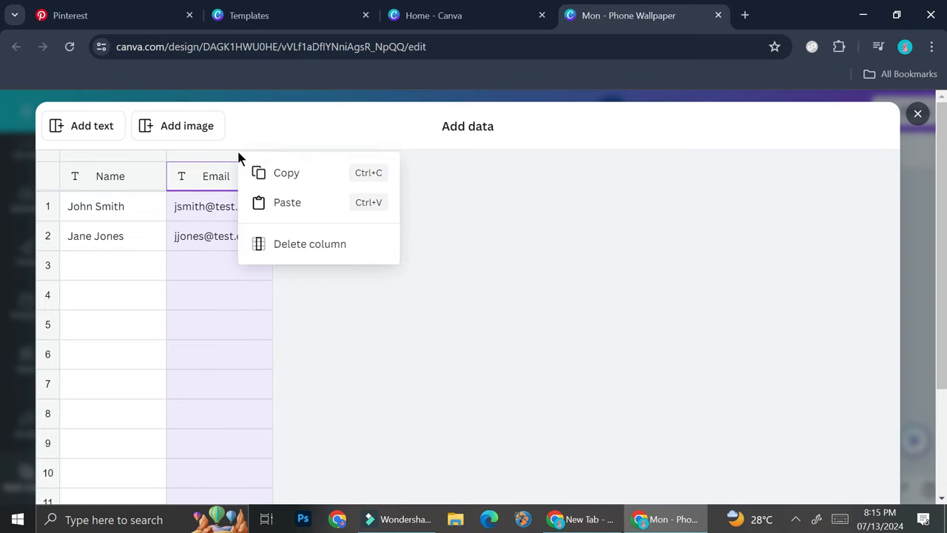
pyautogui.click(289, 245)
# Fill the first three rows of the Name column with July, August and September
pyautogui.click(108, 205)
pyautogui.click(107, 204)
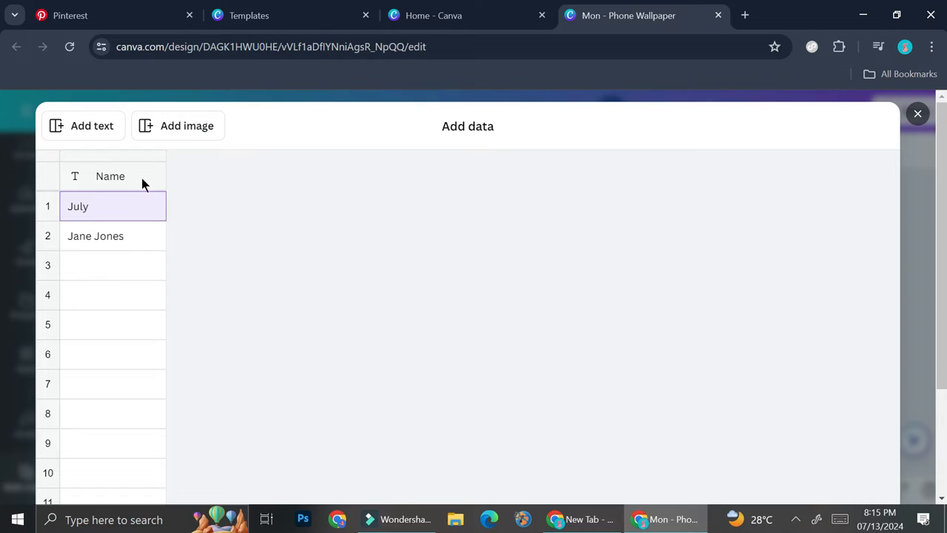
pyautogui.click(76, 236)
pyautogui.write('August')
pyautogui.click(122, 266)
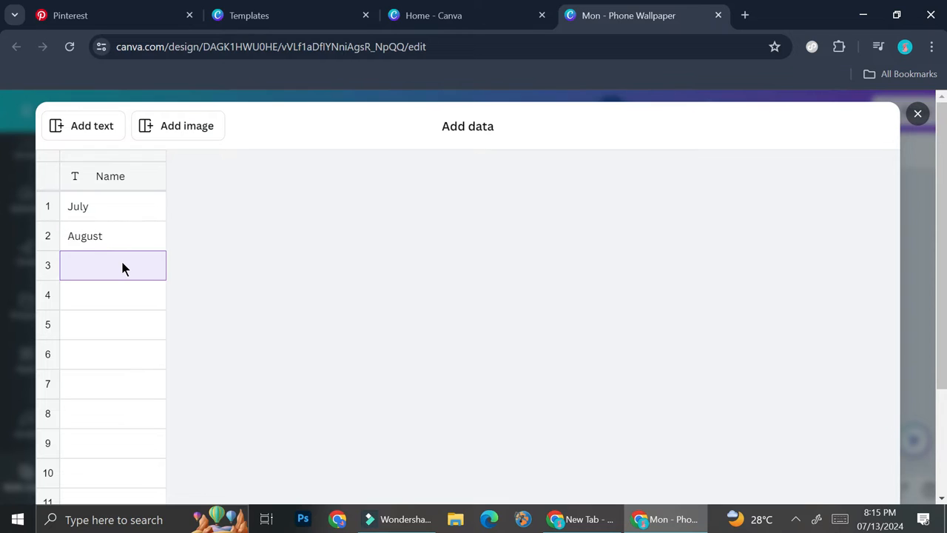
pyautogui.write('September')
# Enter October, November and December in rows 4 to 6 of the Name column and save the table
pyautogui.click(115, 297)
pyautogui.write('October')
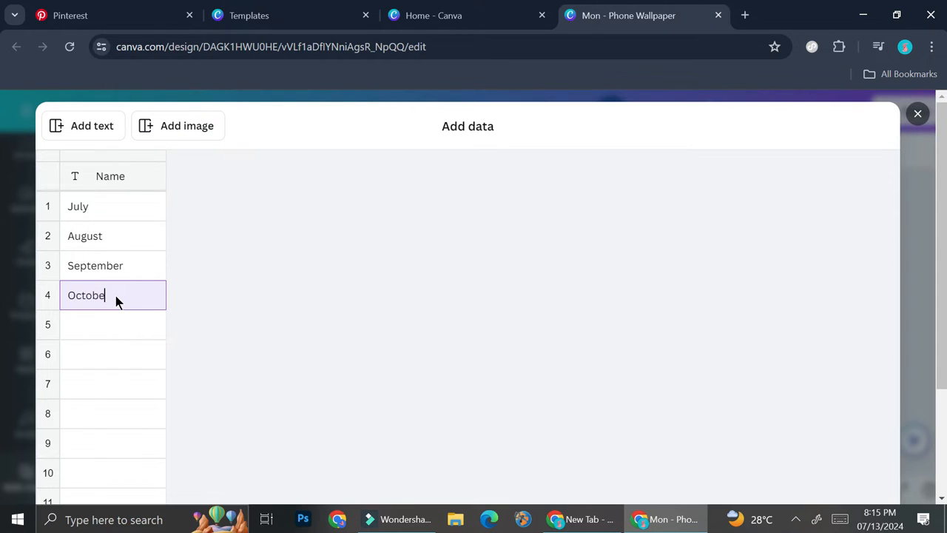
pyautogui.click(126, 330)
pyautogui.write('Novemb')
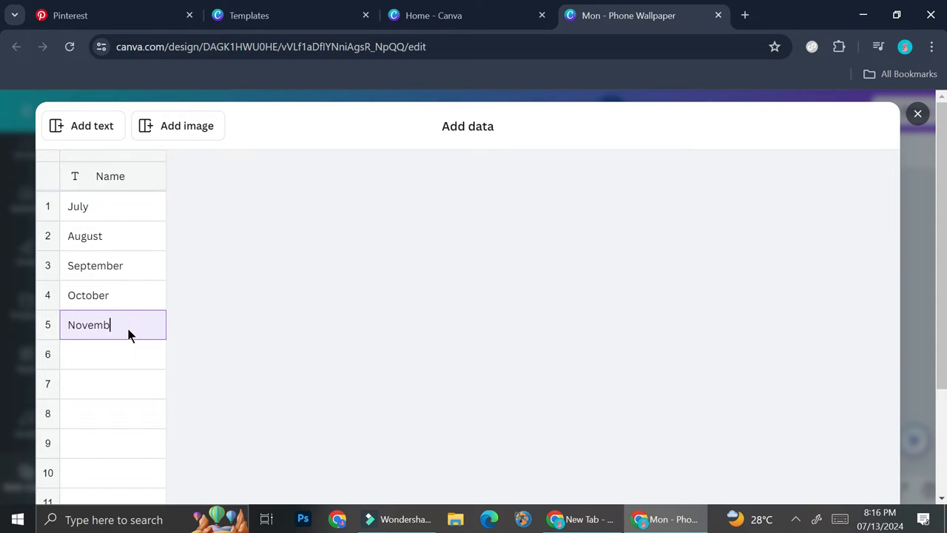
pyautogui.write('er')
pyautogui.click(129, 347)
pyautogui.write('December')
pyautogui.scroll(-3, 128, 344)
pyautogui.scroll(-2, 588, 391)
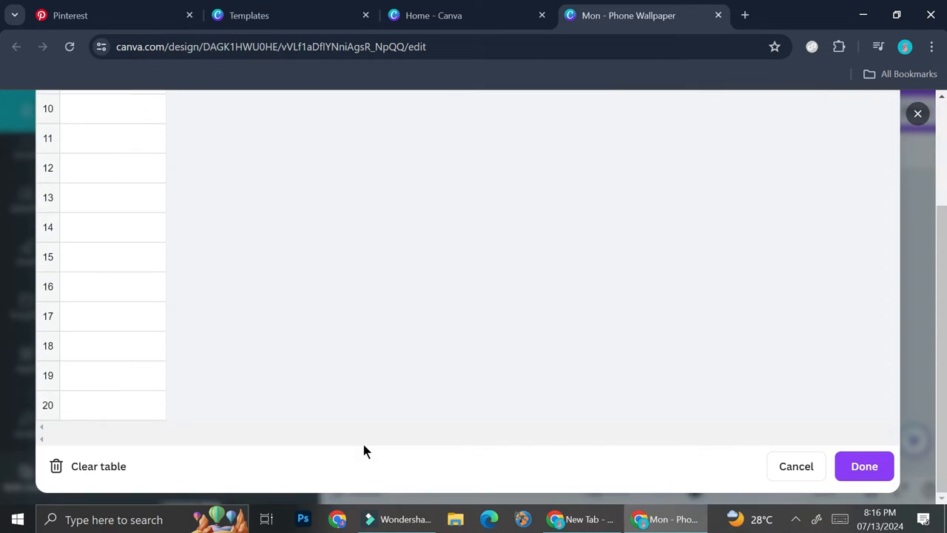
pyautogui.click(864, 466)
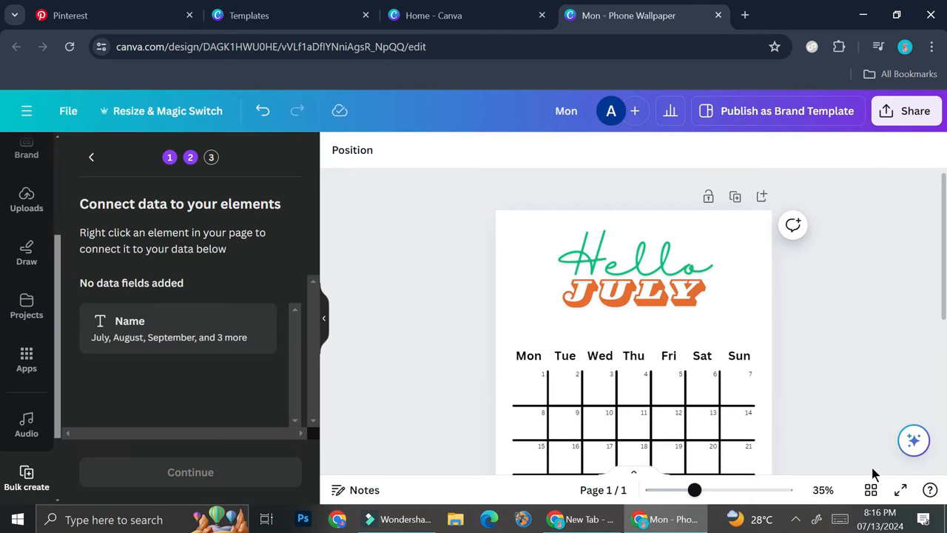
# Connect the "JULY" title text to the Name data field and generate designs for all six months
pyautogui.click(665, 299)
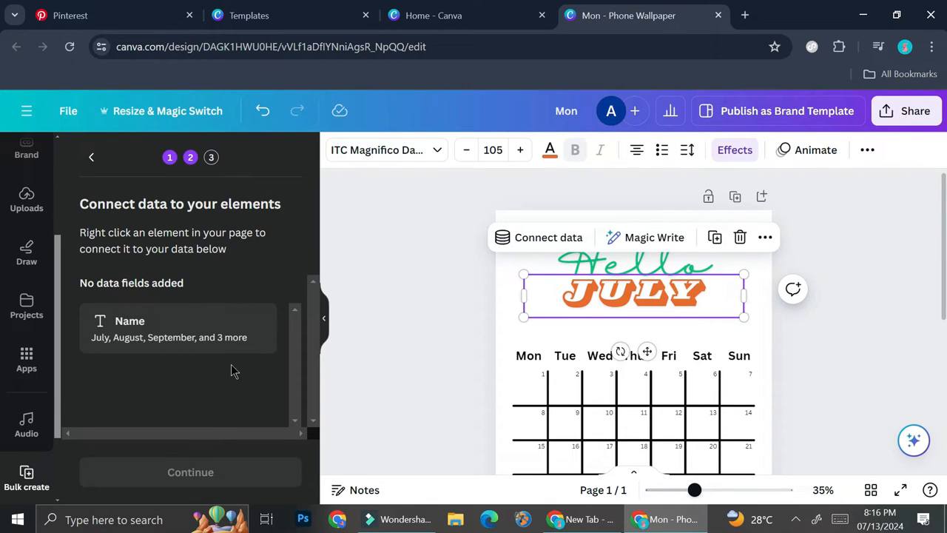
pyautogui.click(546, 241)
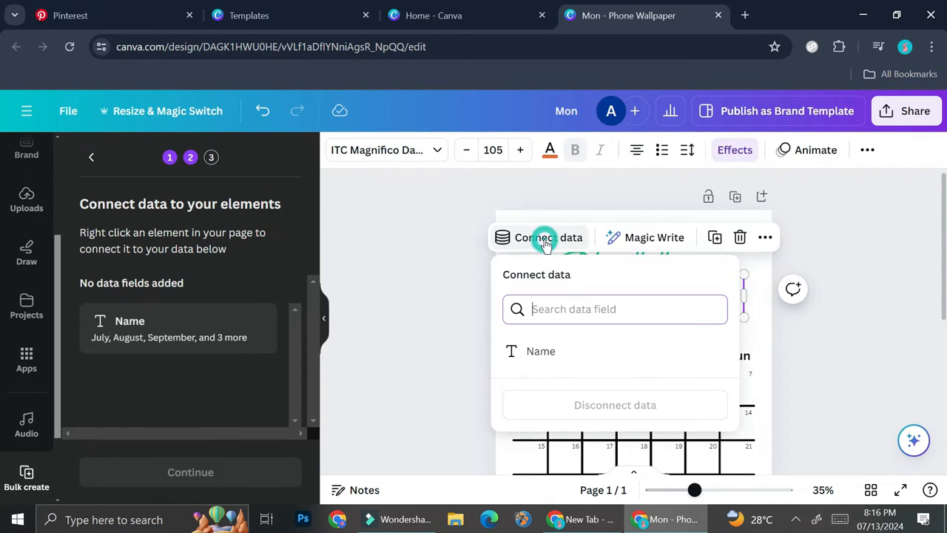
pyautogui.click(562, 351)
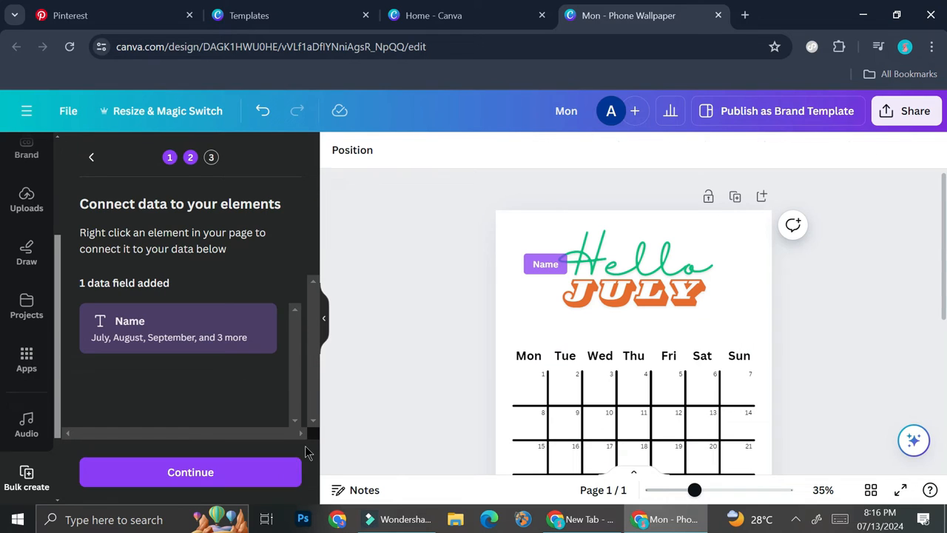
pyautogui.click(241, 473)
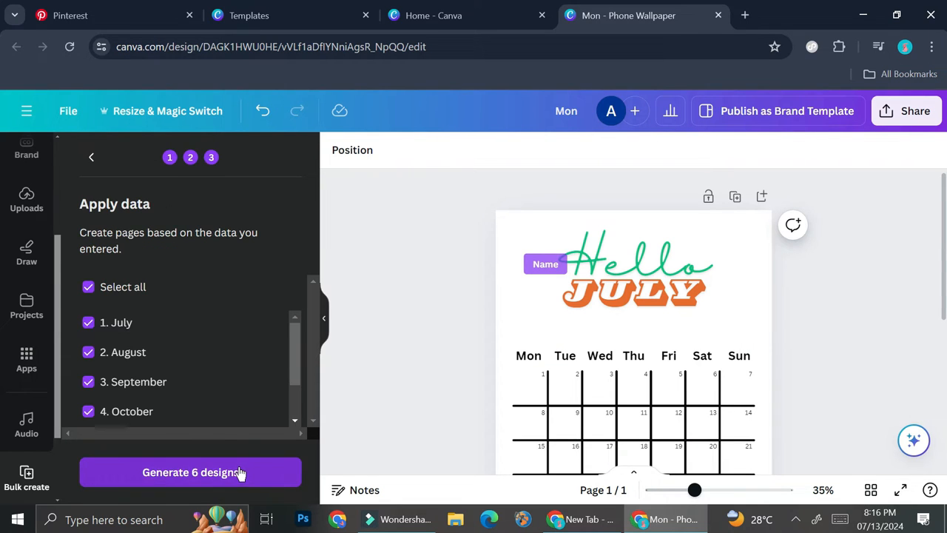
pyautogui.click(248, 479)
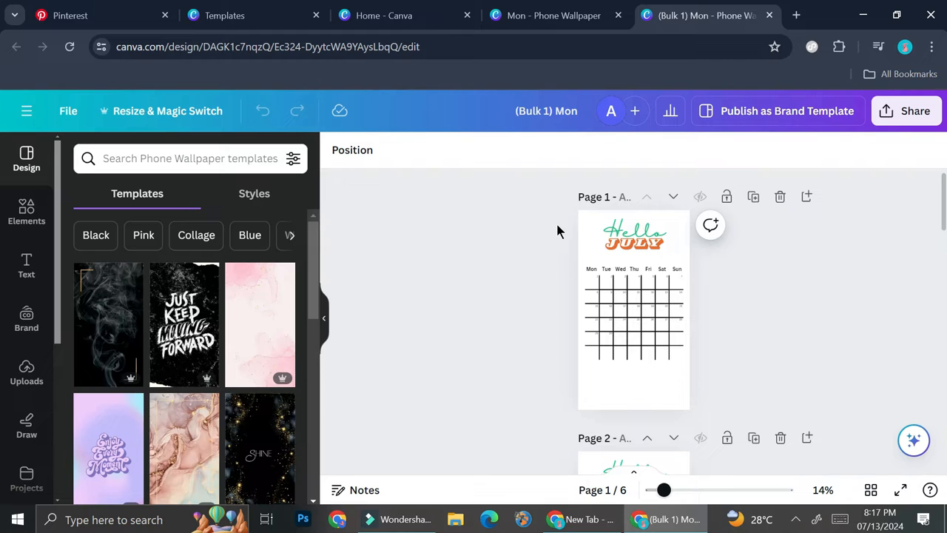
# Compare the original design with the bulk design and examine how each month name fits on its page
pyautogui.click(547, 11)
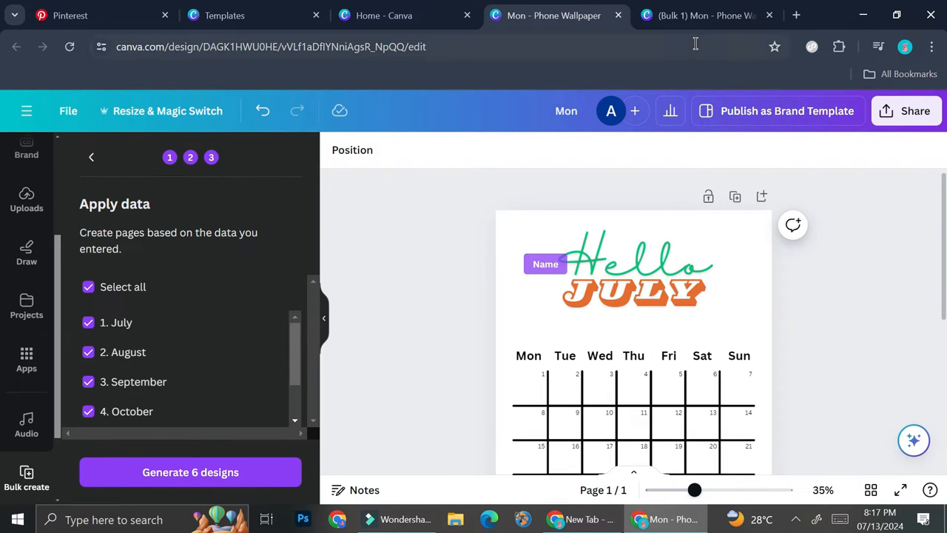
pyautogui.click(701, 13)
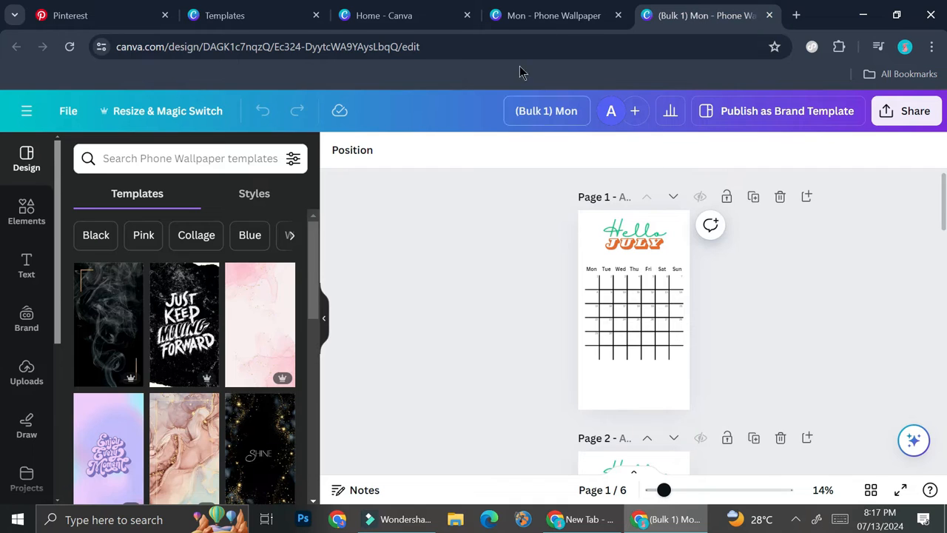
pyautogui.scroll(-2, 681, 283)
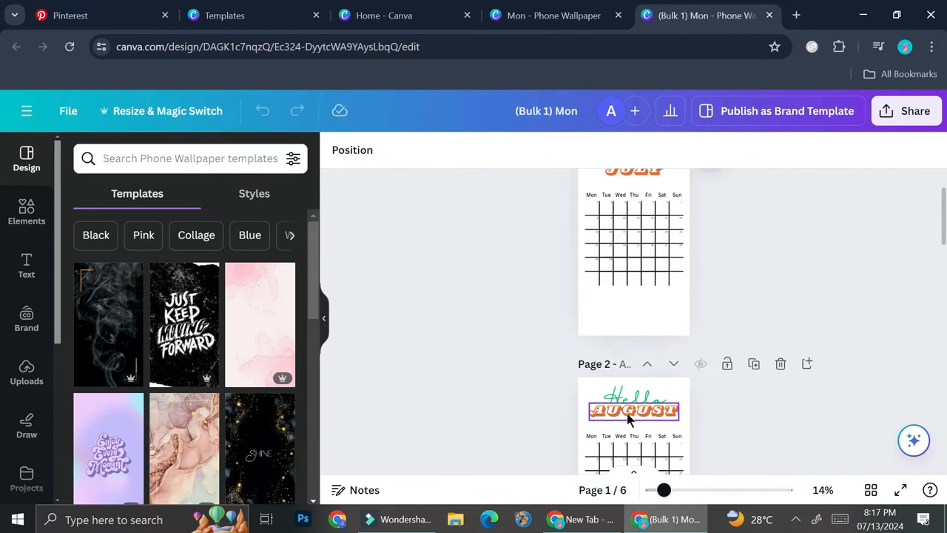
pyautogui.scroll(-5, 603, 413)
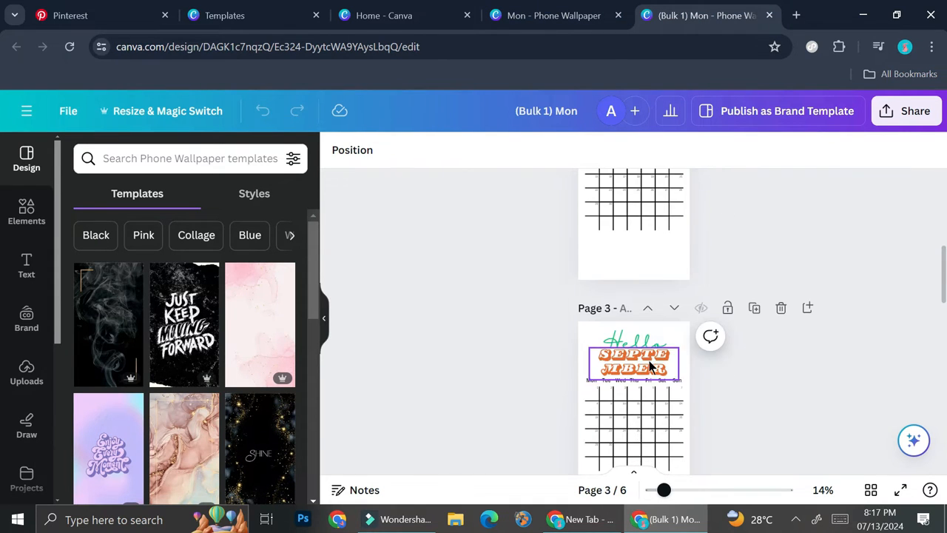
pyautogui.scroll(-5, 648, 364)
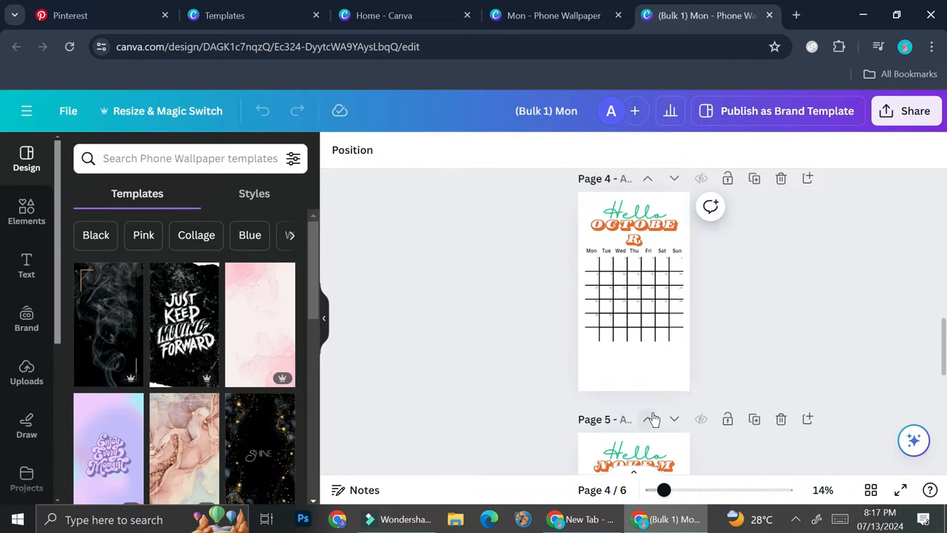
pyautogui.scroll(-5, 654, 433)
pyautogui.click(681, 490)
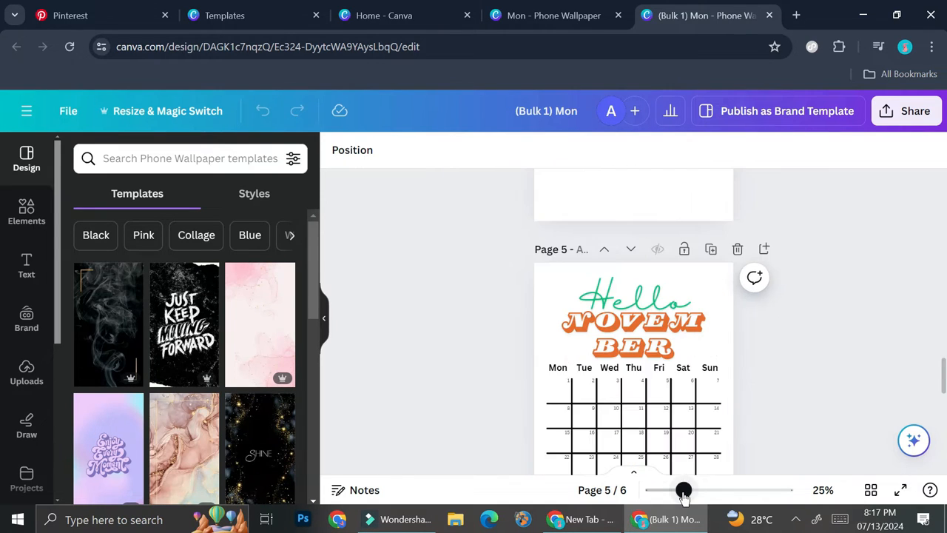
pyautogui.moveTo(684, 490); pyautogui.dragTo(700, 490)
pyautogui.scroll(10, 627, 315)
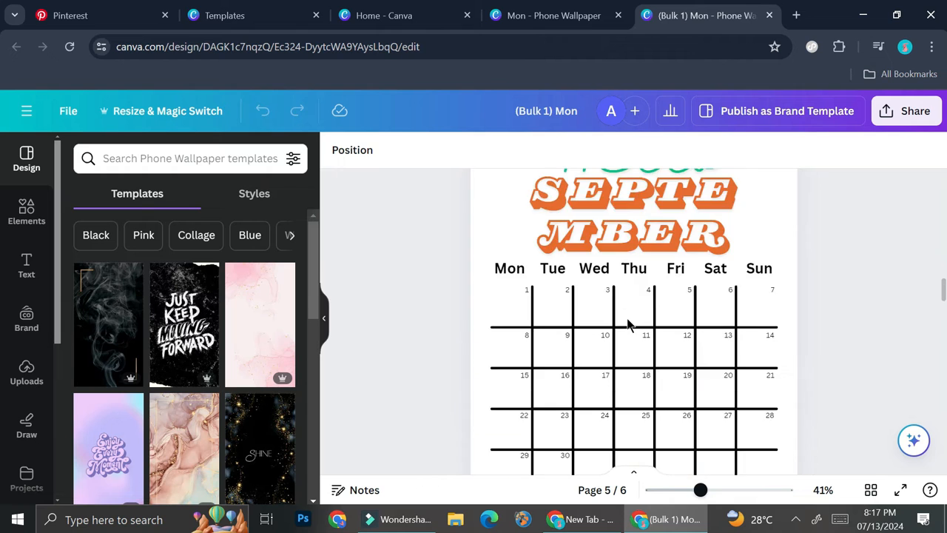
pyautogui.scroll(8, 627, 324)
pyautogui.scroll(-5, 640, 389)
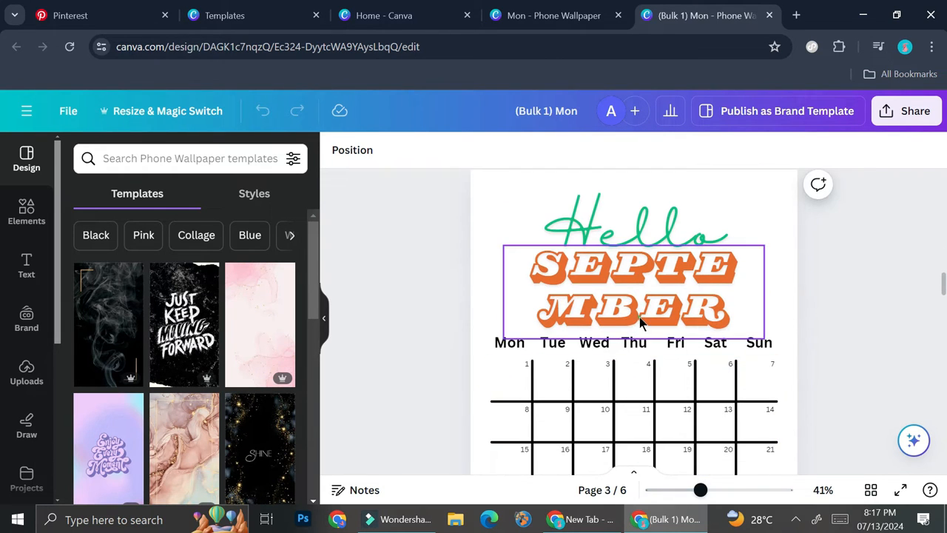
# Reduce the "SEPTEMBER" title on page 3 to font size 68.4 so it fits on one line
pyautogui.click(639, 316)
pyautogui.click(469, 149)
pyautogui.click(469, 149)
pyautogui.click(469, 150)
pyautogui.click(469, 150)
pyautogui.click(469, 149)
pyautogui.click(469, 150)
pyautogui.click(468, 149)
pyautogui.click(469, 149)
pyautogui.click(469, 149)
pyautogui.click(469, 150)
pyautogui.click(469, 149)
pyautogui.click(469, 149)
pyautogui.click(469, 149)
pyautogui.click(468, 150)
pyautogui.click(469, 149)
pyautogui.click(469, 150)
pyautogui.click(469, 150)
pyautogui.click(469, 150)
pyautogui.click(469, 149)
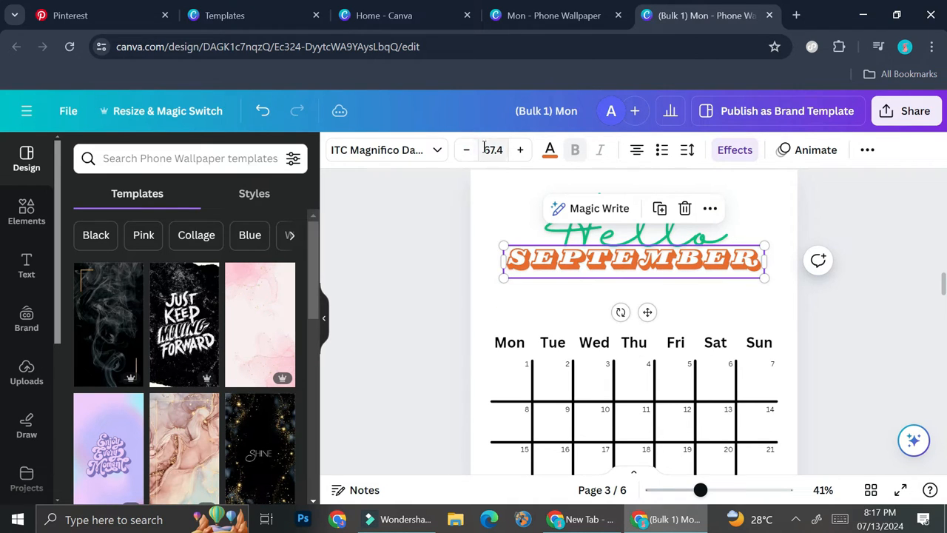
pyautogui.click(520, 149)
# Reduce the October, November and December title sizes so each month name fits on one line
pyautogui.scroll(-5, 694, 288)
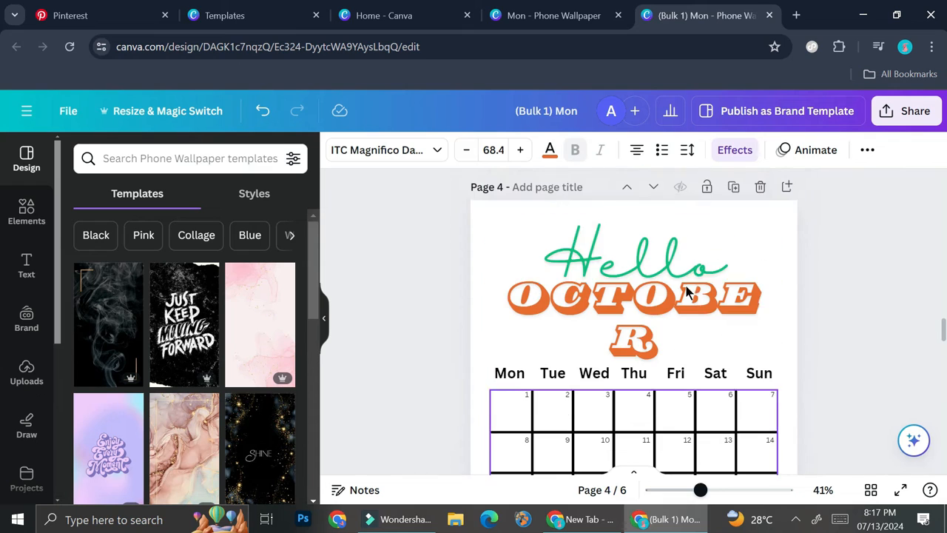
pyautogui.click(686, 287)
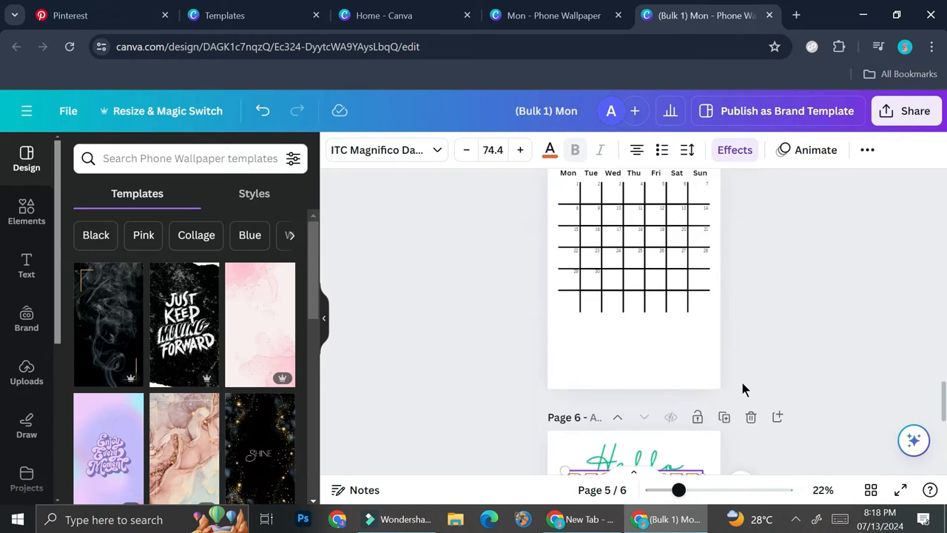
pyautogui.scroll(3, 743, 383)
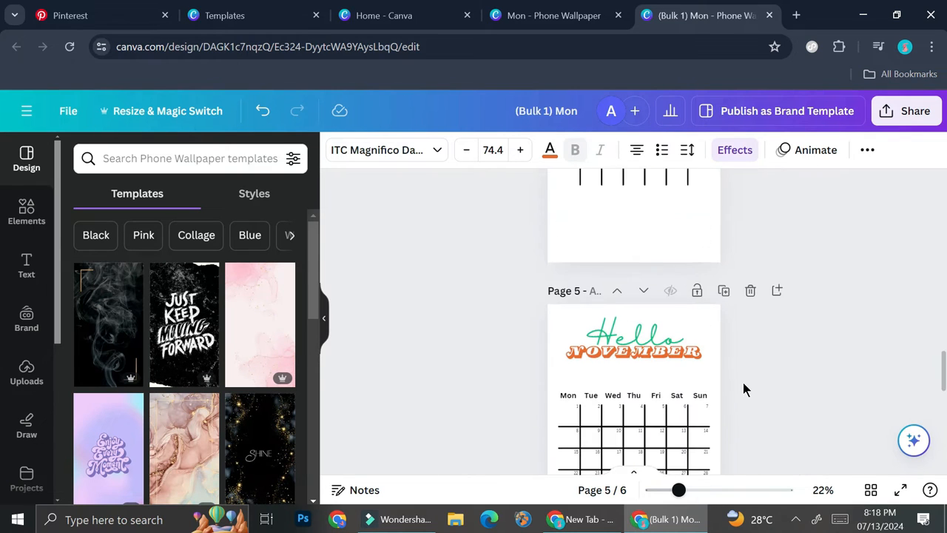
pyautogui.scroll(2, 707, 386)
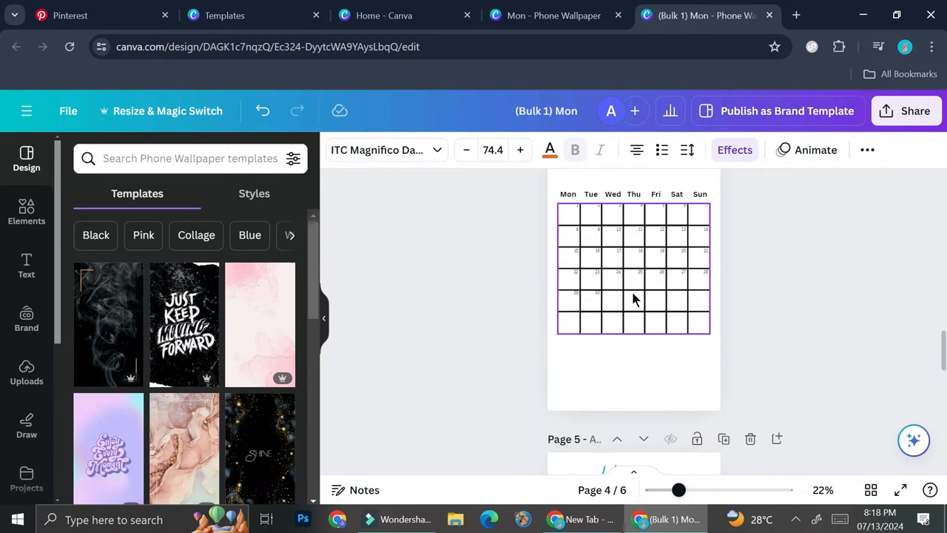
# Delete all seven weekday headings, Mon to Sun, above the calendar grid on the October page
pyautogui.click(704, 492)
pyautogui.scroll(3, 548, 295)
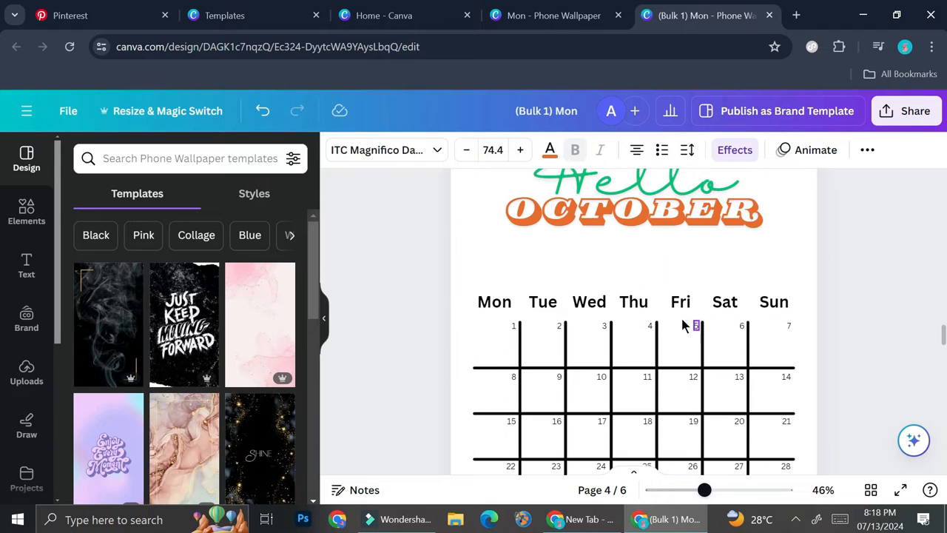
pyautogui.scroll(2, 531, 262)
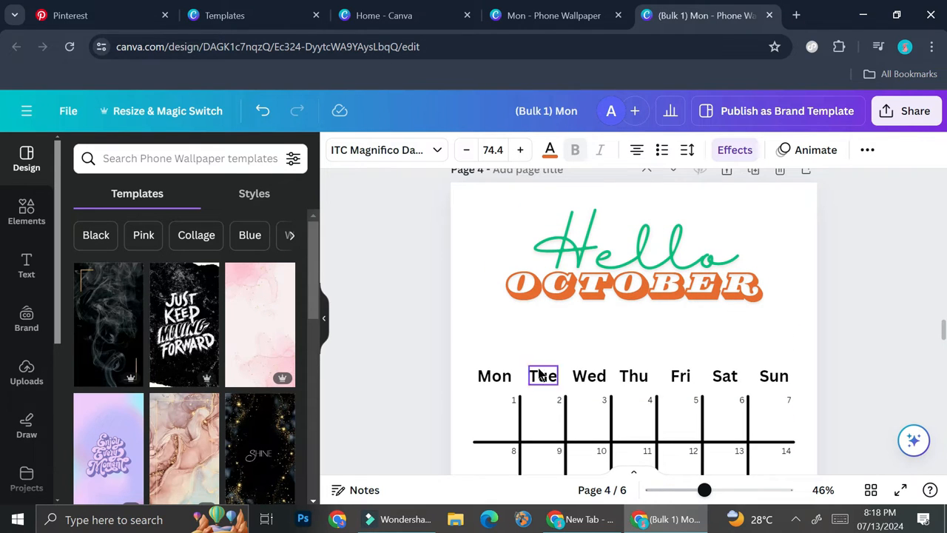
pyautogui.moveTo(472, 355); pyautogui.dragTo(831, 383)
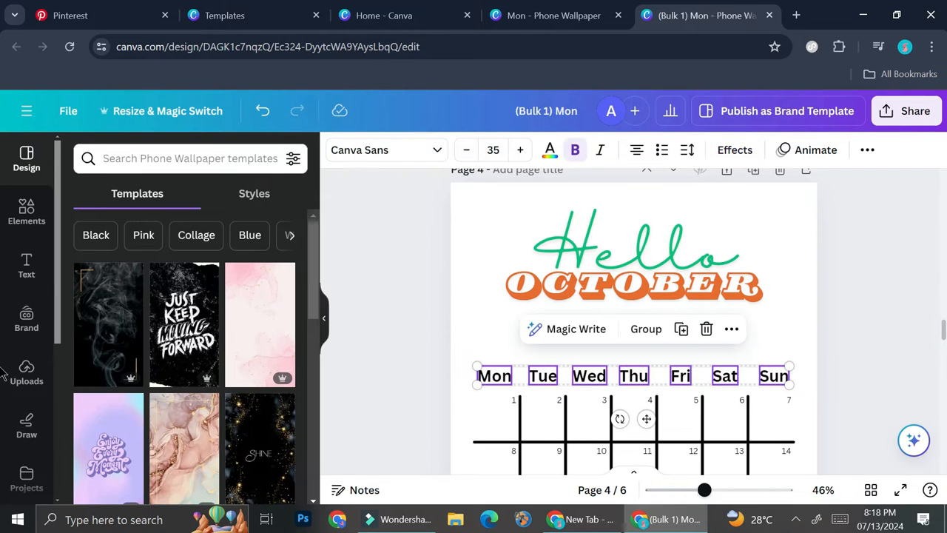
pyautogui.press('Delete')
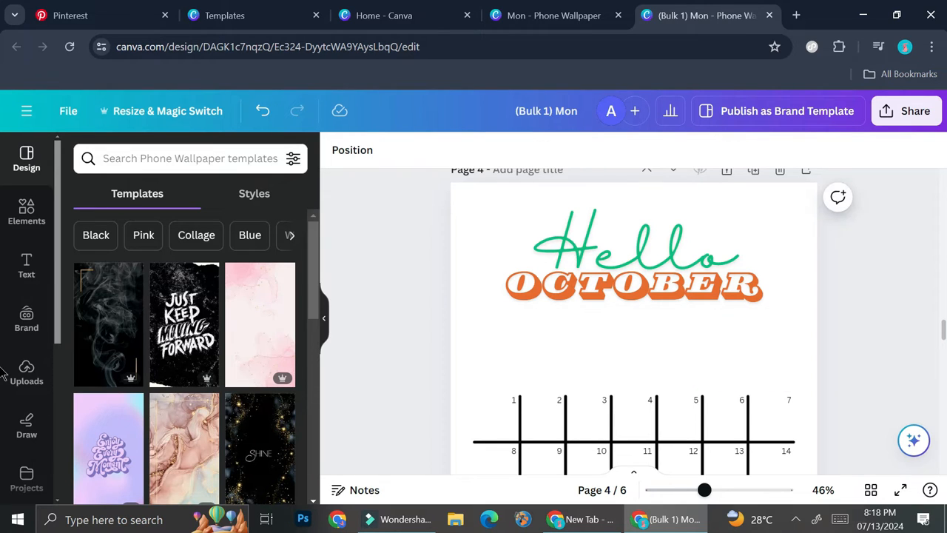
# Return to the original July calendar design and step its bulk creation back to the data entry stage
pyautogui.scroll(-2, 765, 402)
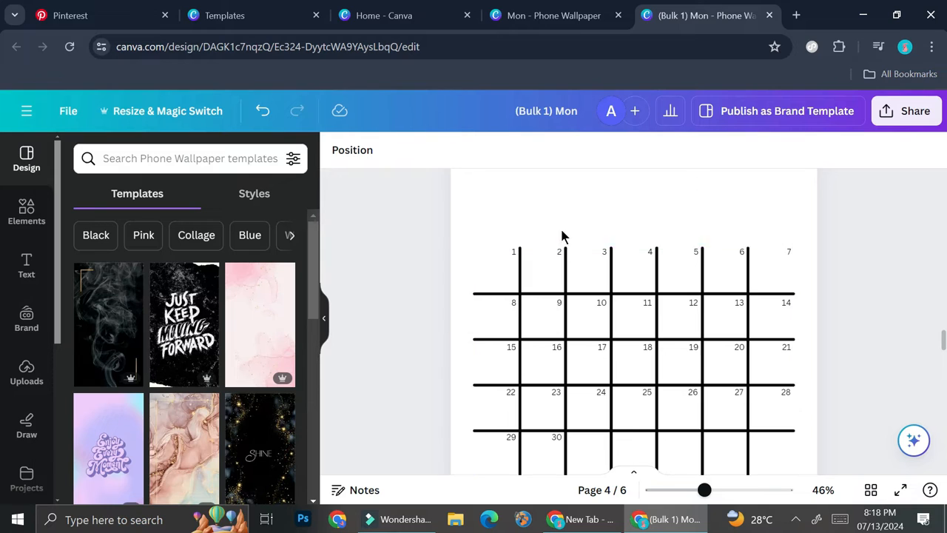
pyautogui.click(546, 14)
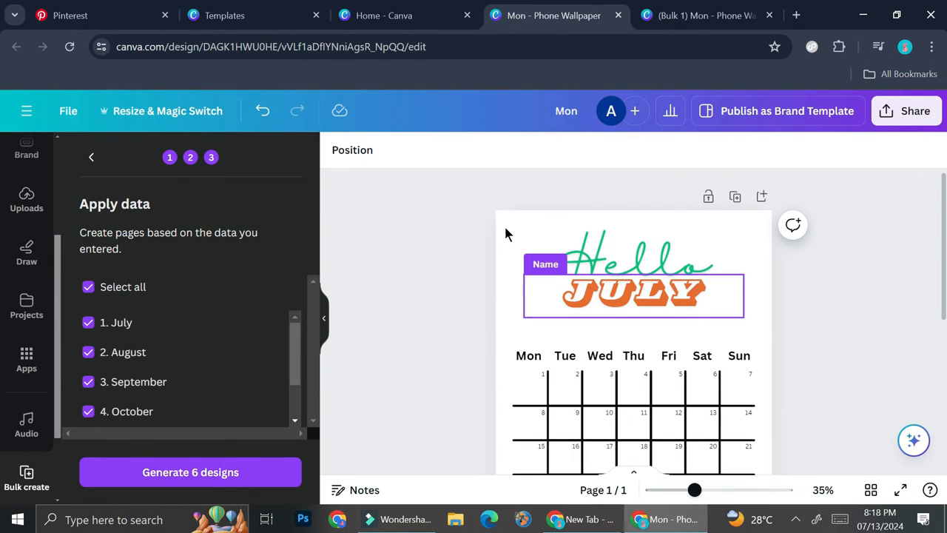
pyautogui.click(91, 167)
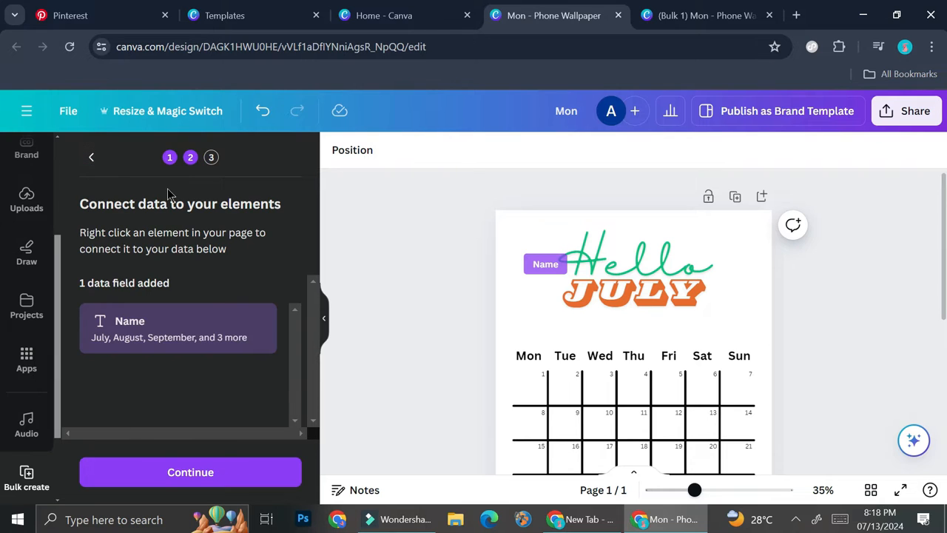
pyautogui.click(92, 165)
# Examine the July calendar grid, including its date cells and the empty row beneath 29 and 30
pyautogui.scroll(-5, 478, 247)
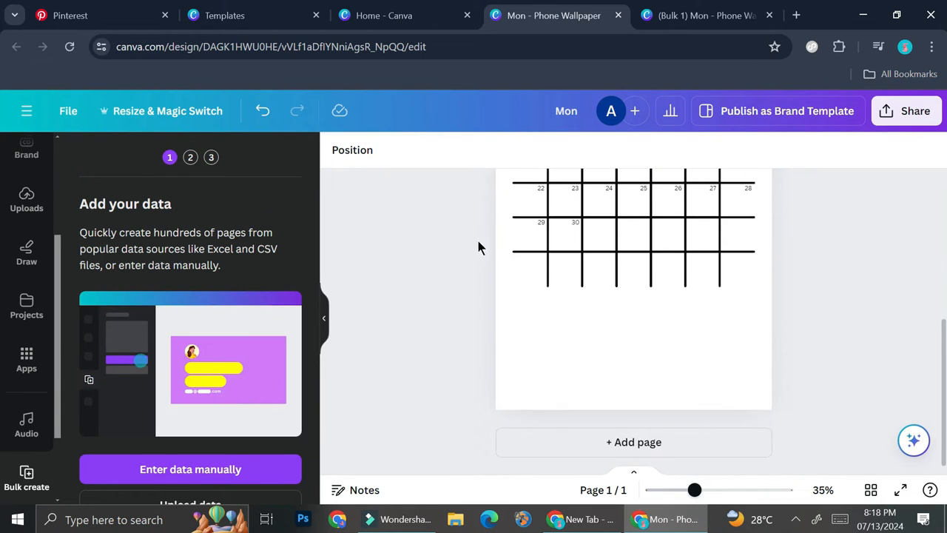
pyautogui.scroll(2, 702, 444)
pyautogui.keyDown('ctrl'); pyautogui.scroll(5, 701, 444); pyautogui.keyUp('ctrl')
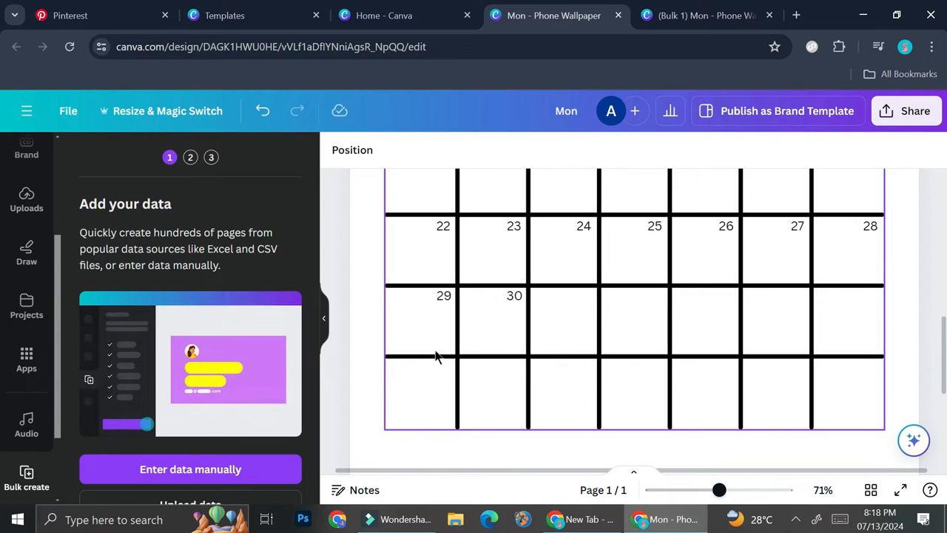
pyautogui.scroll(-4, 521, 343)
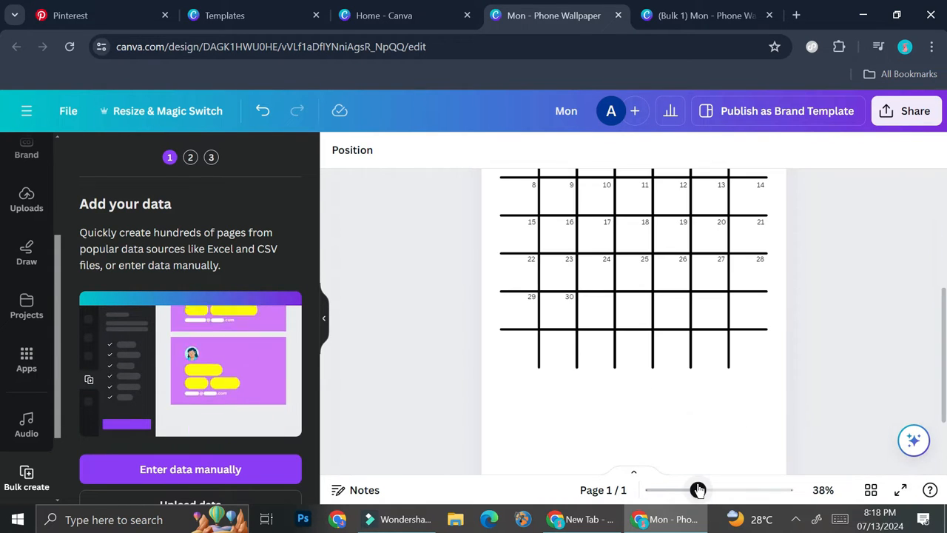
pyautogui.scroll(3, 730, 348)
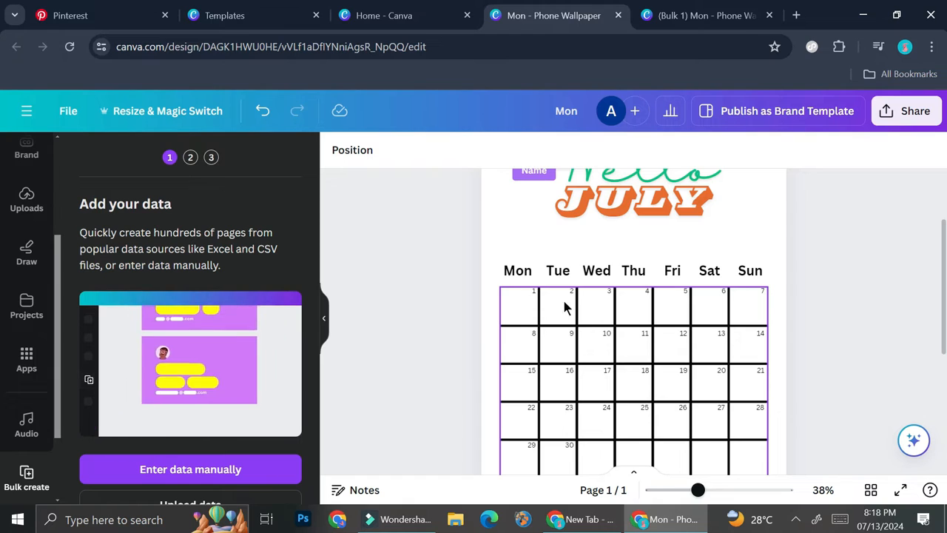
pyautogui.click(634, 326)
pyautogui.scroll(-2, 729, 349)
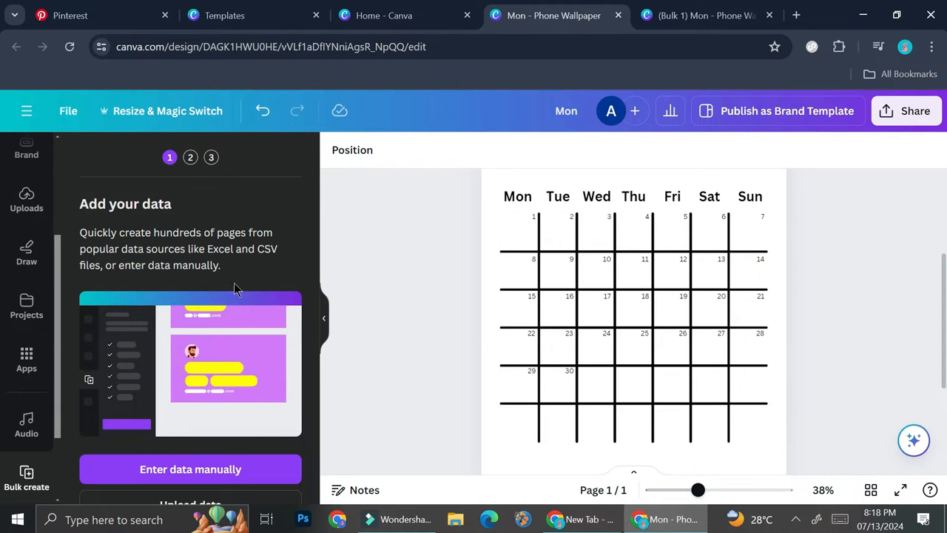
pyautogui.scroll(1, 15, 176)
pyautogui.scroll(2, 15, 176)
# Clear the element search, add a square shape and place it over the bottom row, flush with the grid's left edge
pyautogui.click(28, 191)
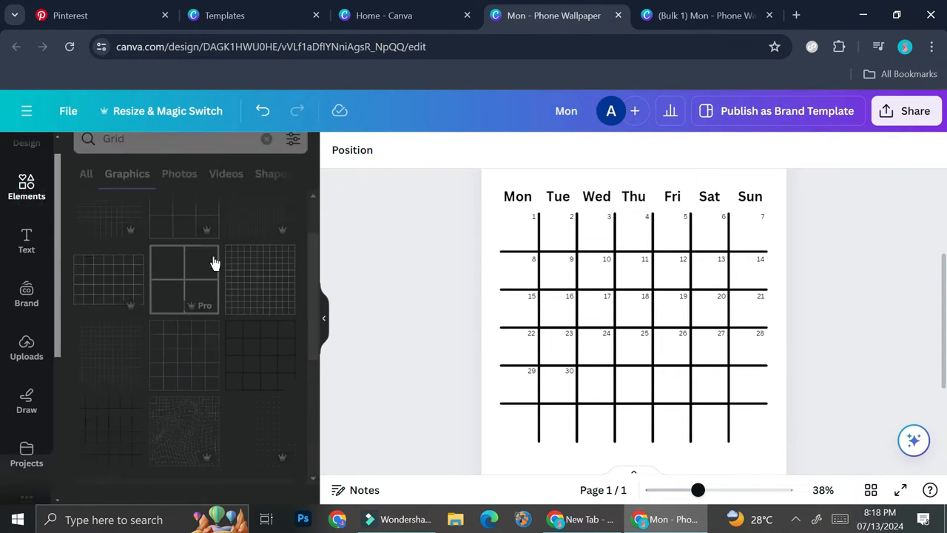
pyautogui.click(266, 158)
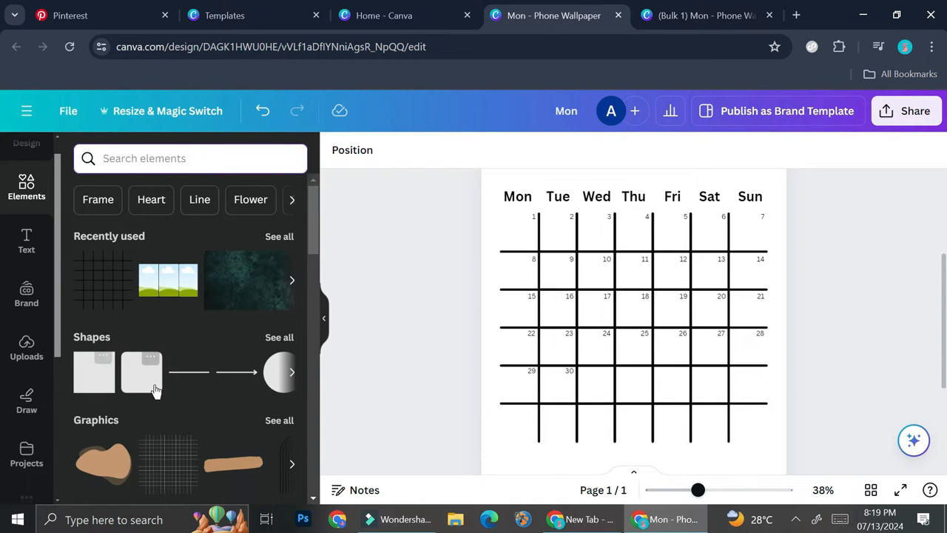
pyautogui.click(102, 380)
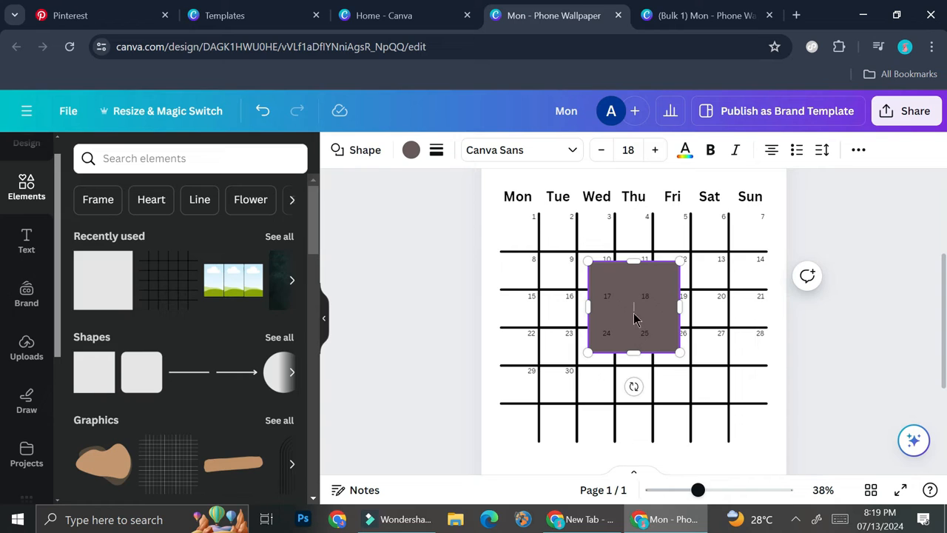
pyautogui.moveTo(619, 321); pyautogui.dragTo(525, 429)
pyautogui.scroll(-2, 554, 385)
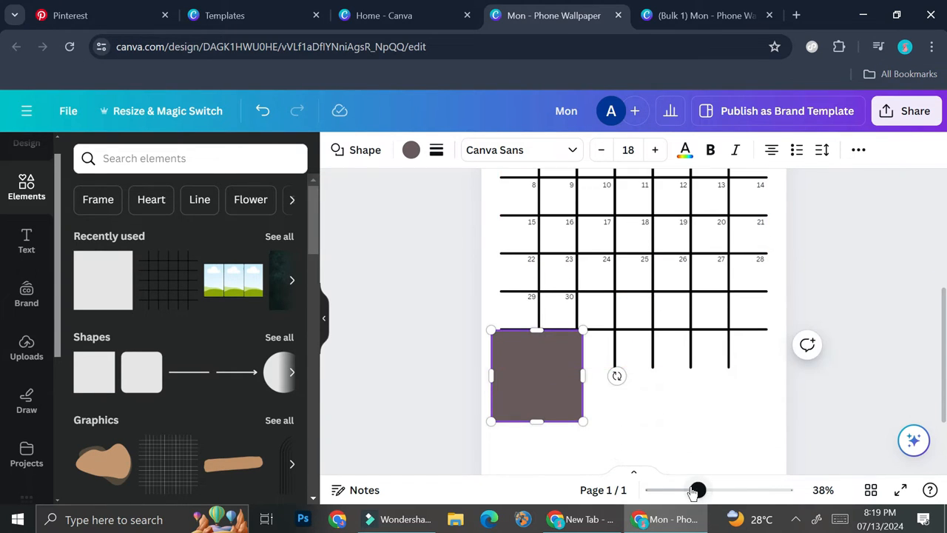
pyautogui.click(714, 490)
pyautogui.doubleClick(514, 423)
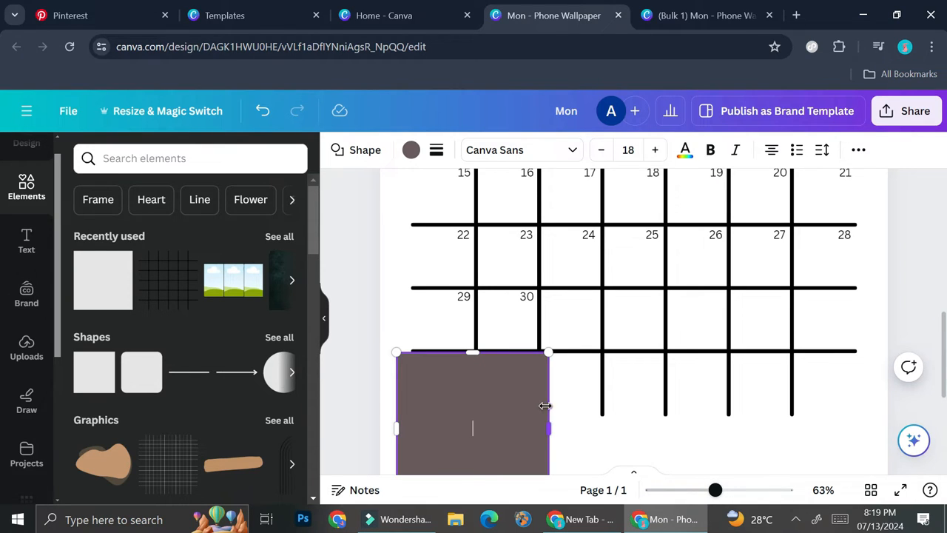
pyautogui.moveTo(481, 414); pyautogui.dragTo(495, 403)
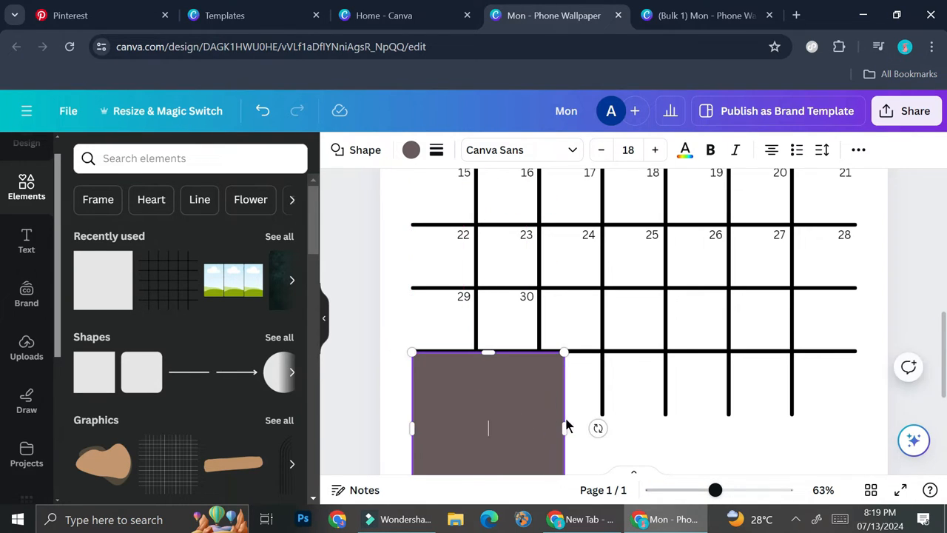
# Stretch the square across the full width of the grid and reduce its height to just cover the empty bottom row
pyautogui.moveTo(565, 426); pyautogui.dragTo(859, 412)
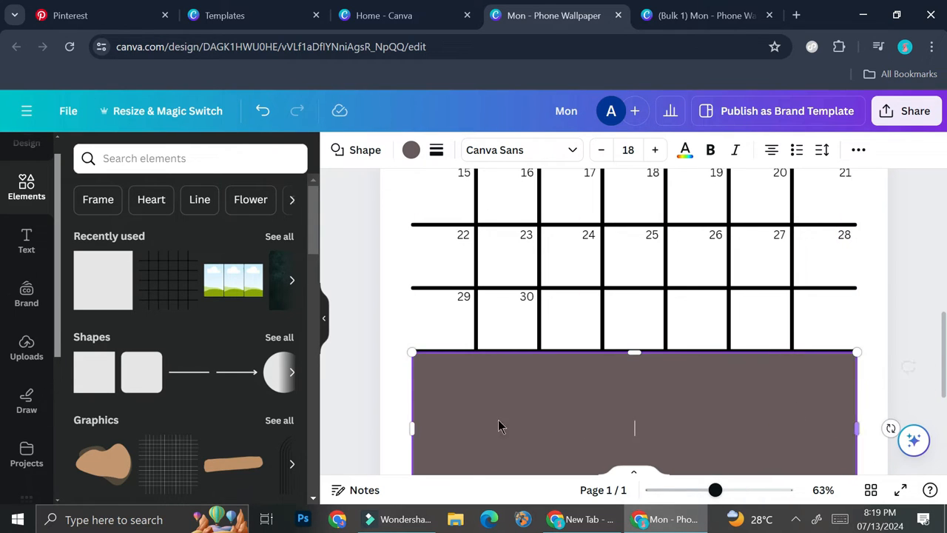
pyautogui.moveTo(412, 428); pyautogui.dragTo(411, 428)
pyautogui.scroll(-2, 623, 384)
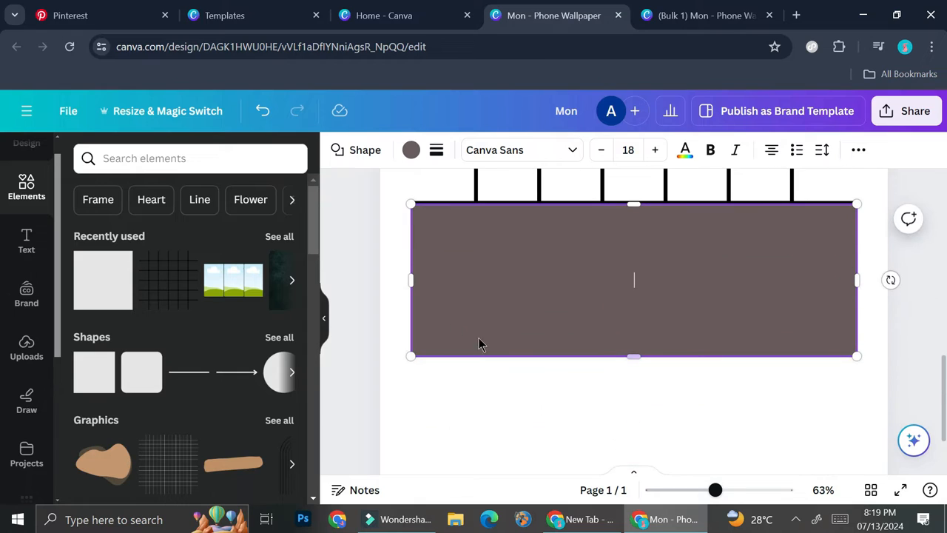
pyautogui.moveTo(412, 284); pyautogui.dragTo(410, 283)
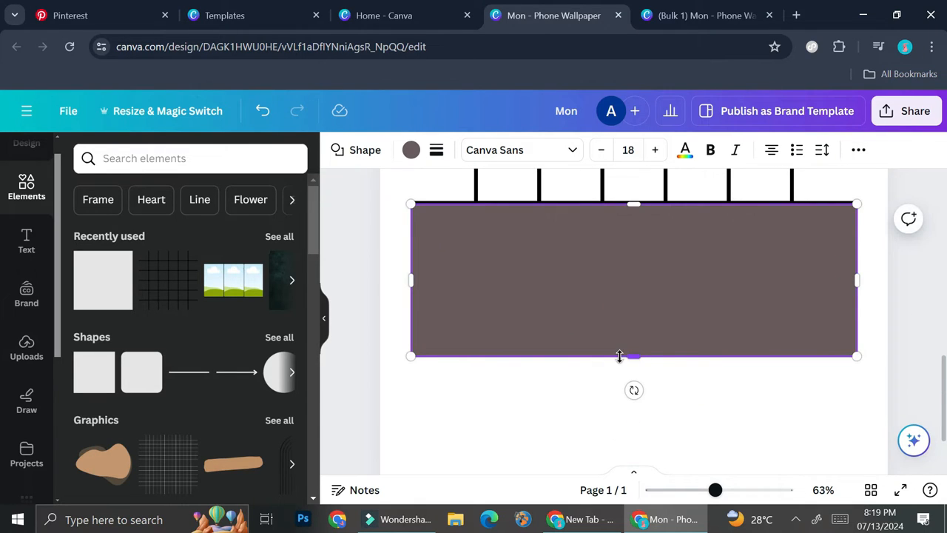
pyautogui.moveTo(632, 355); pyautogui.dragTo(633, 284)
# Nudge the covering rectangle up over the grid's lowest horizontal line and recolour it white
pyautogui.moveTo(714, 489); pyautogui.dragTo(733, 490)
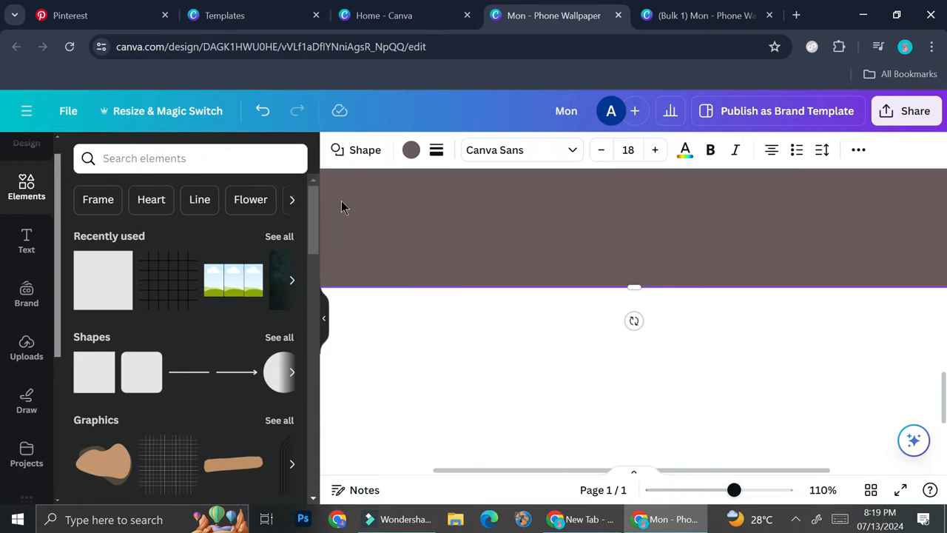
pyautogui.moveTo(733, 492)
pyautogui.mouseDown()
pyautogui.moveTo(722, 490)
pyautogui.moveTo(740, 491)
pyautogui.mouseUp()
pyautogui.moveTo(549, 338); pyautogui.dragTo(550, 327)
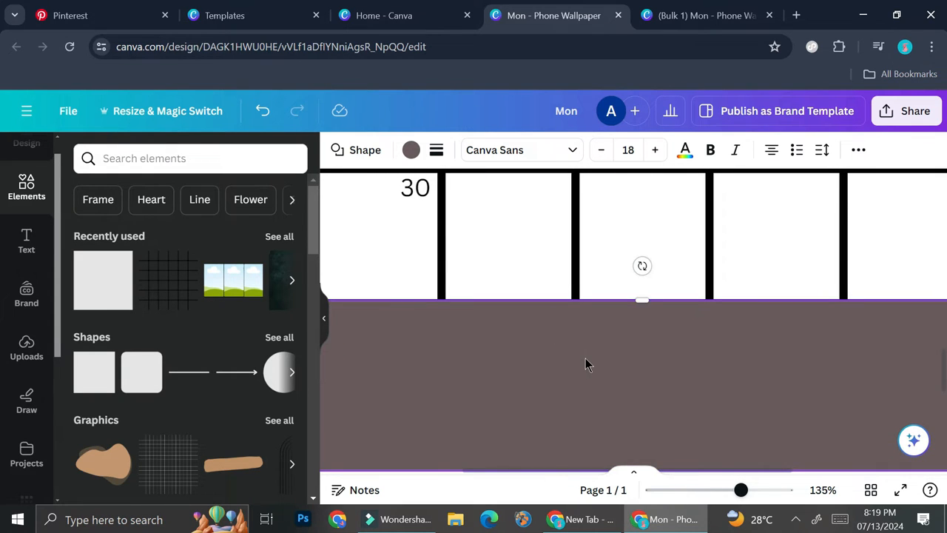
pyautogui.click(409, 150)
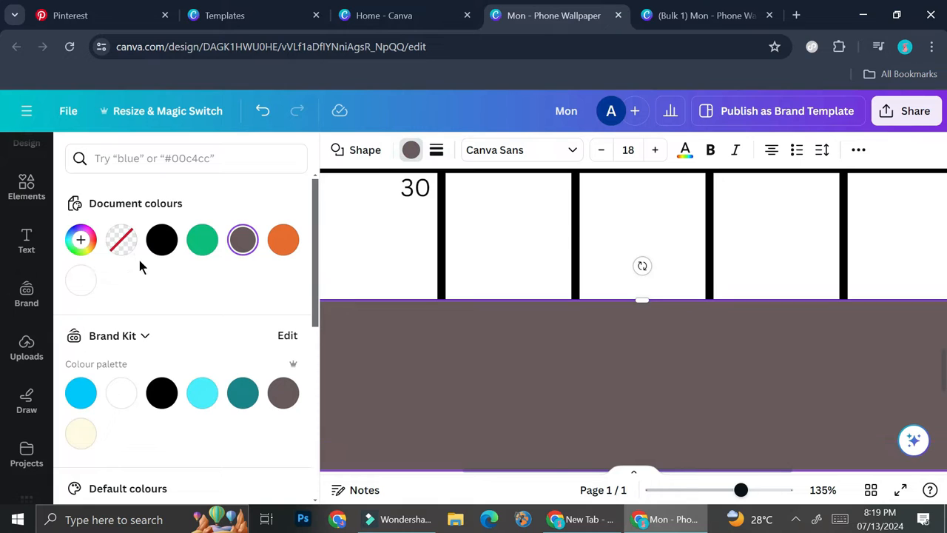
pyautogui.click(81, 279)
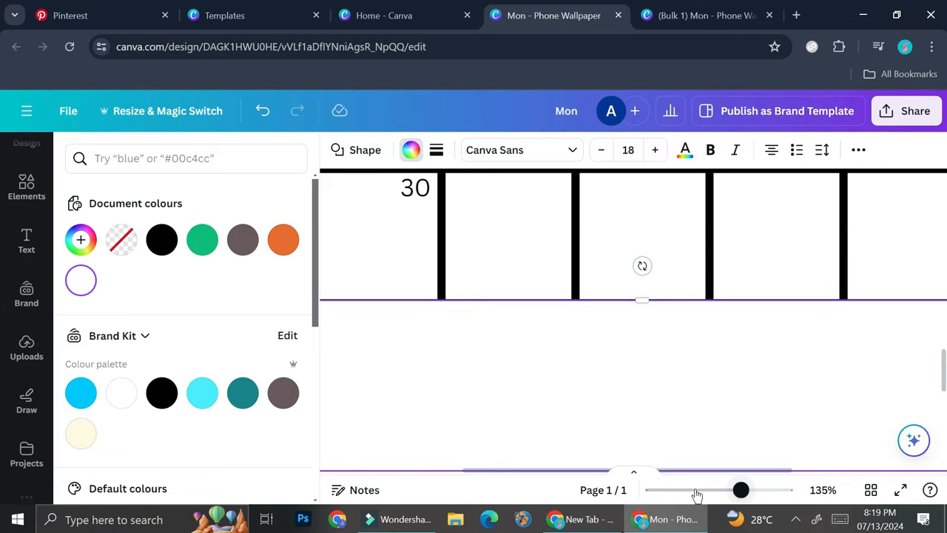
# Extend the white rectangle's top edge slightly upward to hide the thin line beneath the 29 and 30 row
pyautogui.click(720, 489)
pyautogui.click(687, 411)
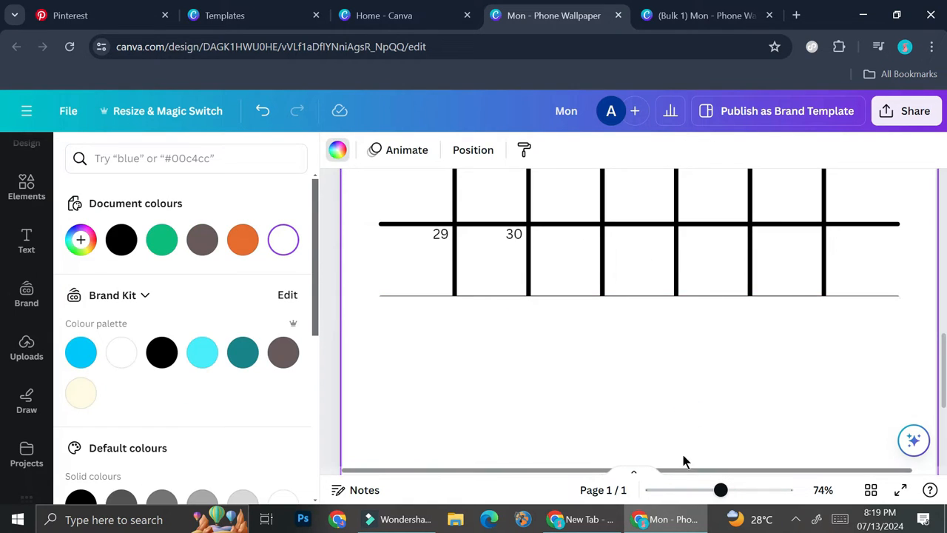
pyautogui.click(577, 337)
pyautogui.click(745, 490)
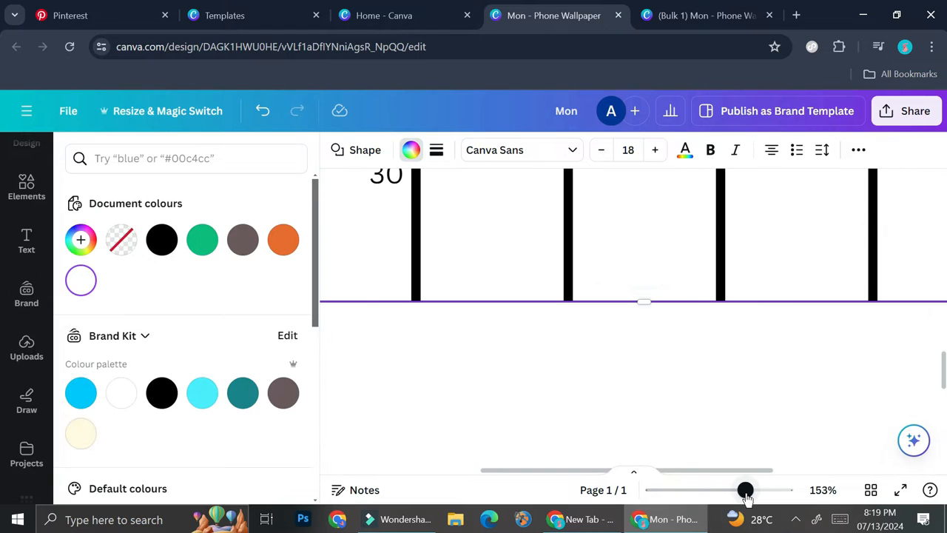
pyautogui.click(637, 298)
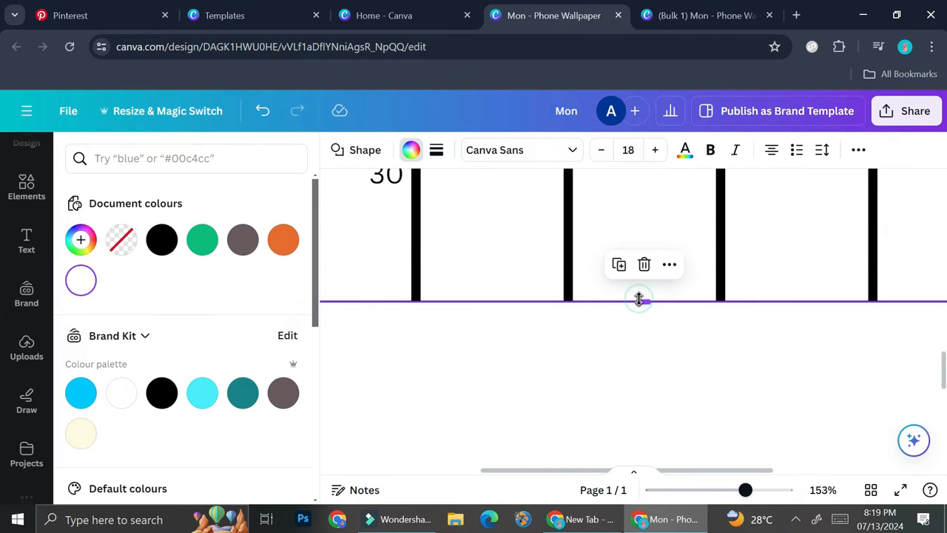
pyautogui.moveTo(639, 298); pyautogui.dragTo(638, 297)
pyautogui.click(693, 490)
pyautogui.click(742, 411)
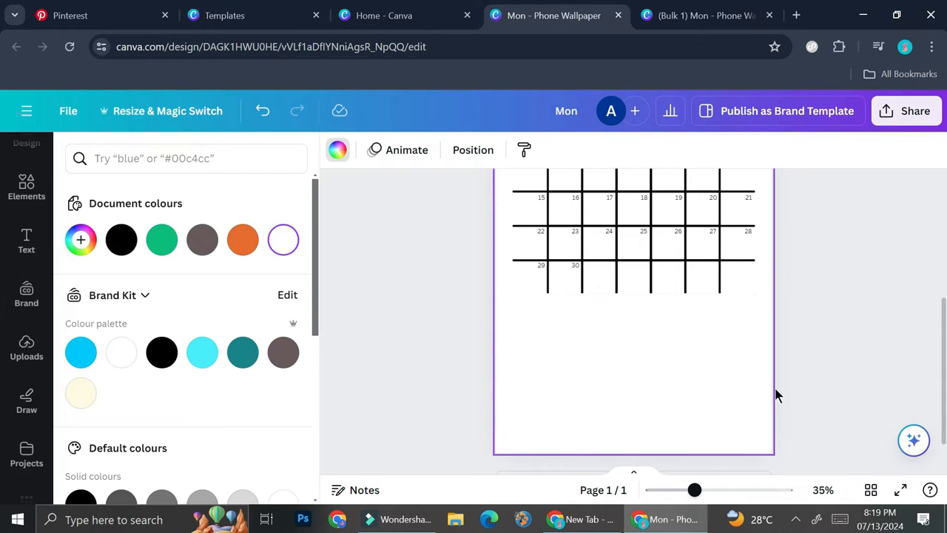
# Try moving the calendar grid down the page and undo the move
pyautogui.scroll(2, 733, 392)
pyautogui.scroll(-1, 739, 384)
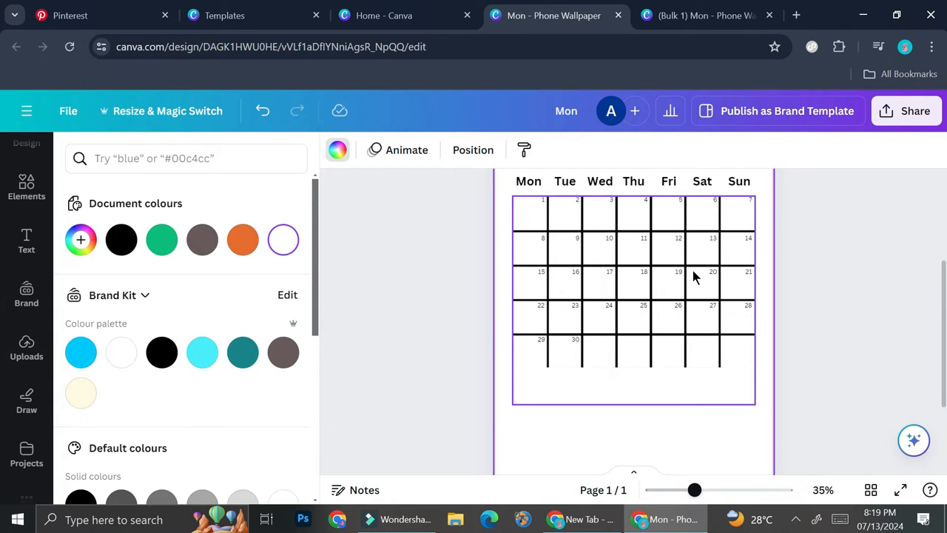
pyautogui.click(786, 260)
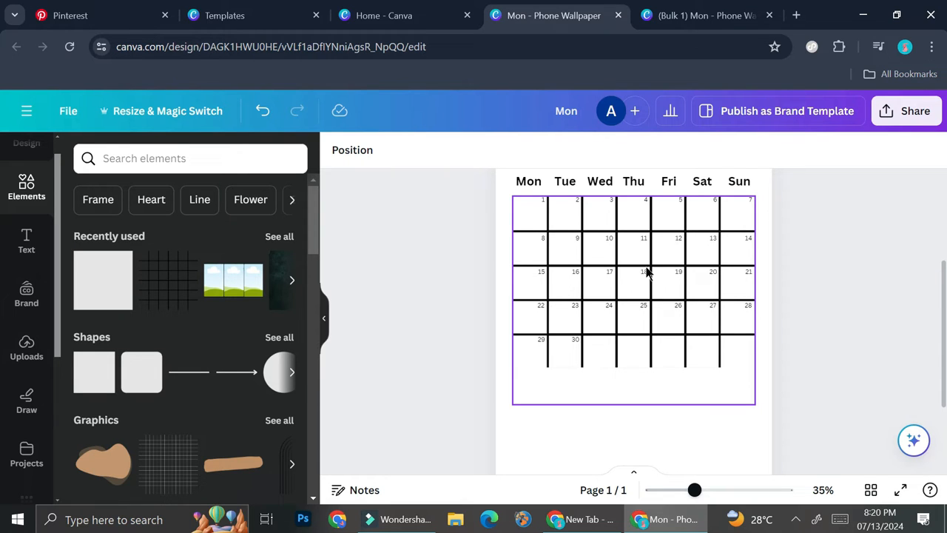
pyautogui.moveTo(664, 263); pyautogui.dragTo(685, 363)
pyautogui.hotkey('ctrl', 'z')
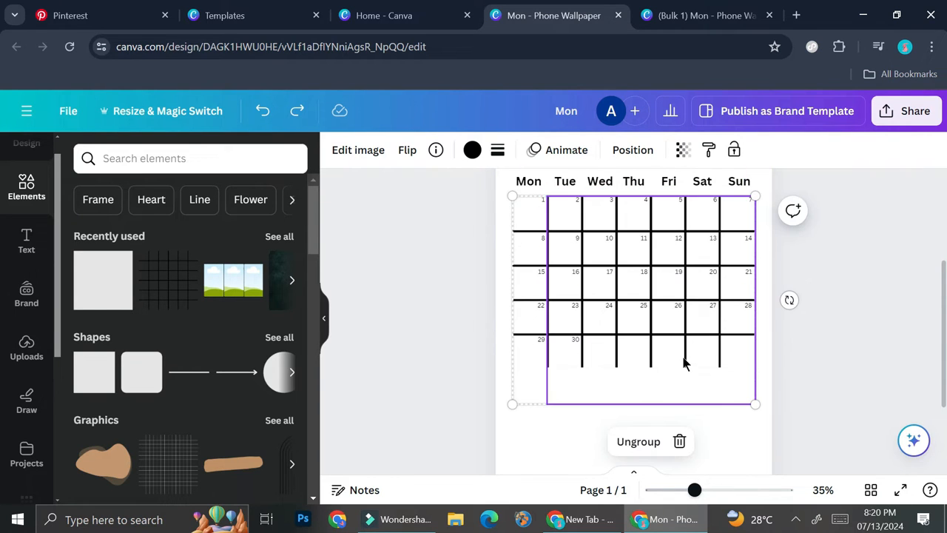
pyautogui.click(837, 276)
pyautogui.scroll(-1, 658, 267)
pyautogui.scroll(1, 657, 265)
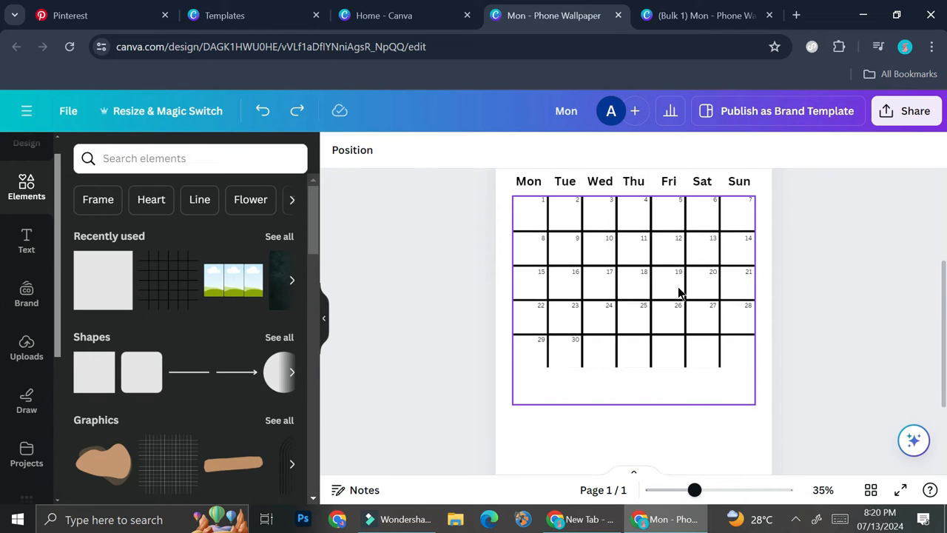
# Group the weekday headings, date numbers, grid and white rectangle, and move the group slightly up toward the JULY title
pyautogui.scroll(1, 679, 287)
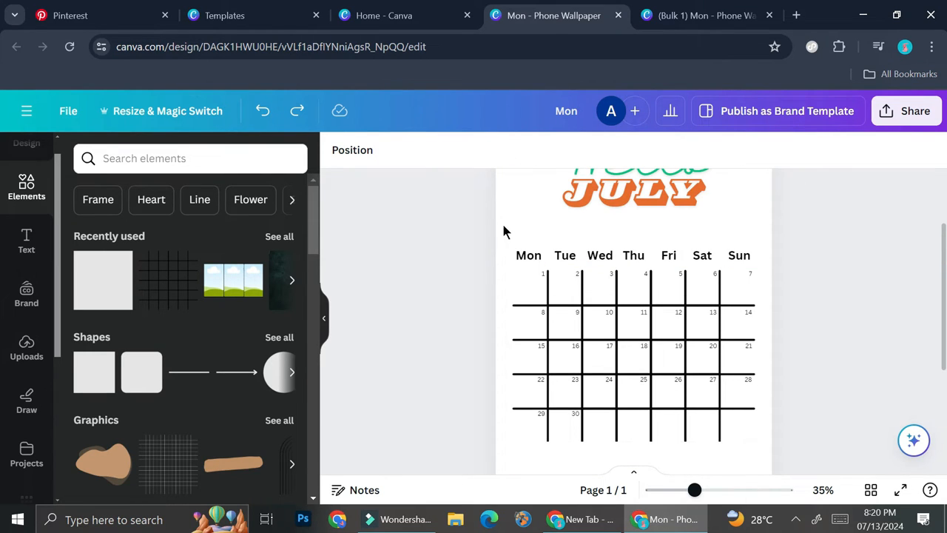
pyautogui.moveTo(498, 220); pyautogui.dragTo(765, 482)
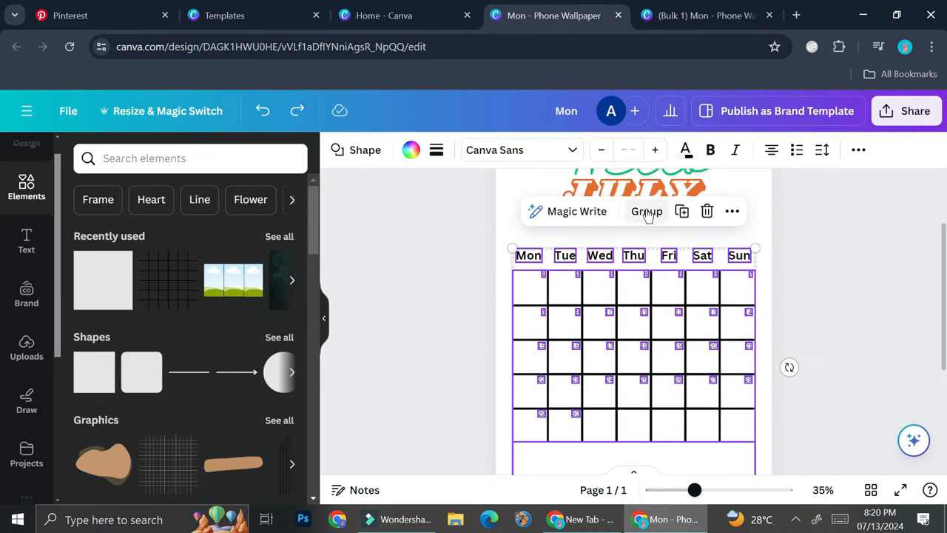
pyautogui.click(646, 212)
pyautogui.moveTo(662, 295)
pyautogui.mouseDown()
pyautogui.moveTo(659, 341)
pyautogui.moveTo(659, 298)
pyautogui.moveTo(671, 298)
pyautogui.moveTo(662, 276)
pyautogui.mouseUp()
pyautogui.scroll(-3, 741, 345)
pyautogui.scroll(1, 791, 342)
pyautogui.scroll(3, 790, 341)
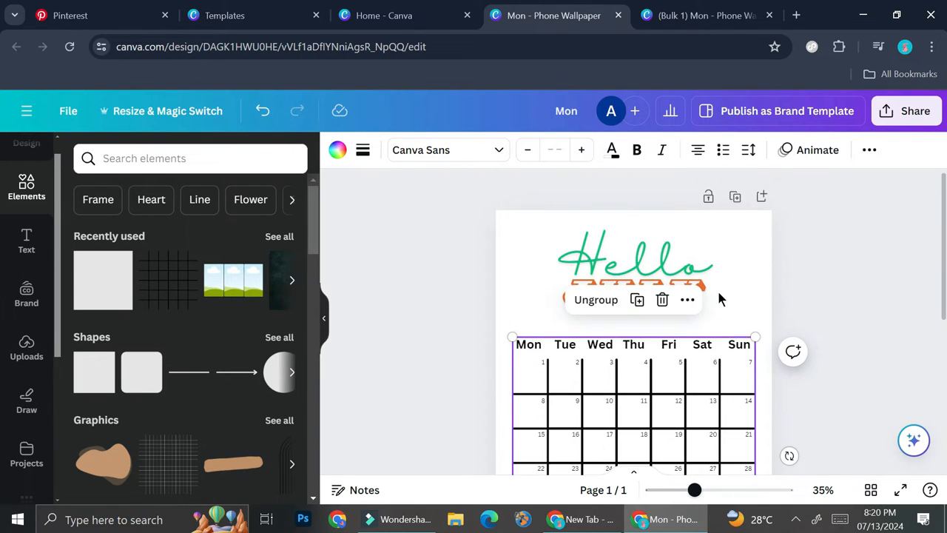
pyautogui.scroll(-3, 787, 313)
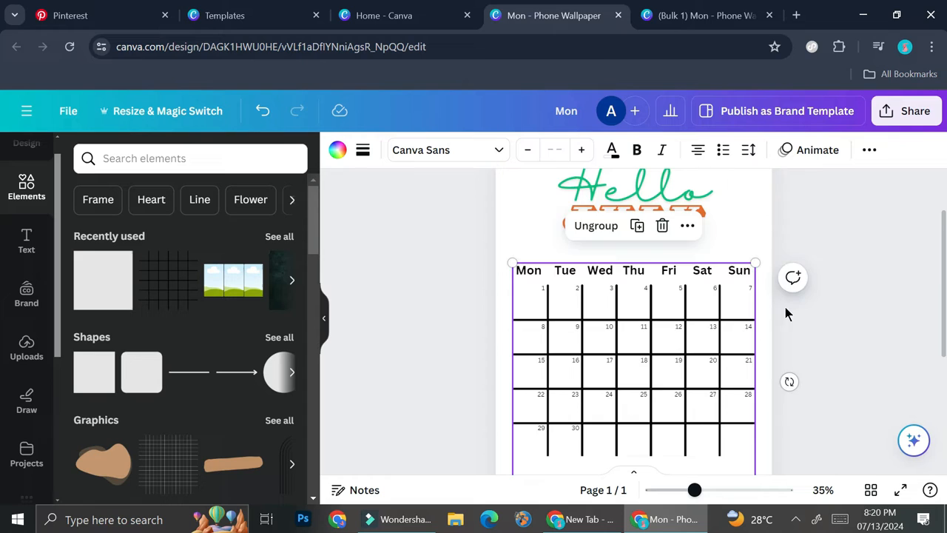
pyautogui.click(849, 353)
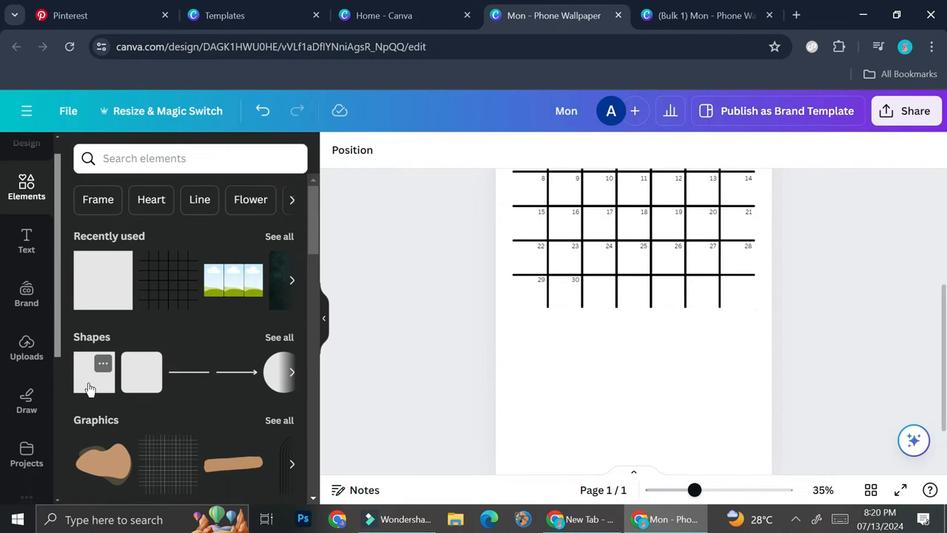
# Add the brown brush-stroke graphic and place it, enlarged to most of the page width, below the calendar grid
pyautogui.scroll(-2, 93, 363)
pyautogui.click(242, 318)
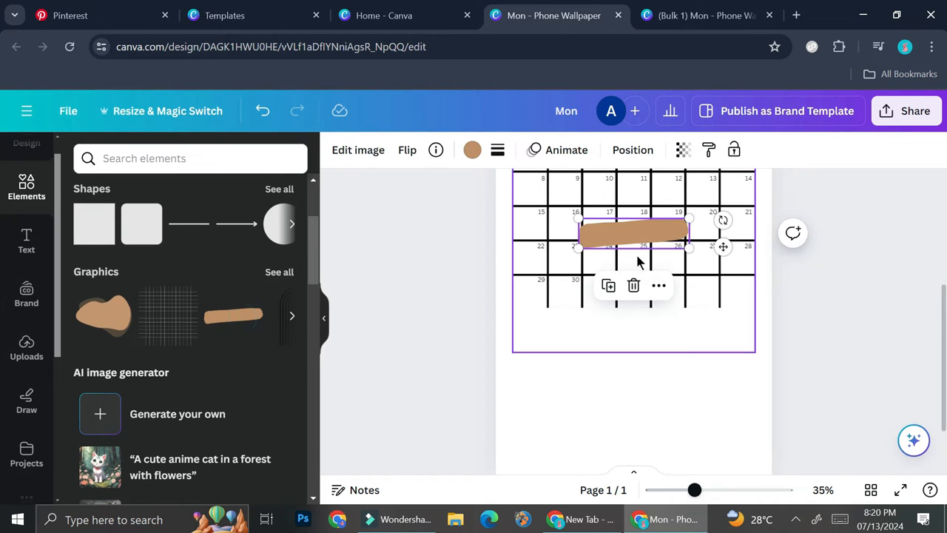
pyautogui.moveTo(640, 233)
pyautogui.mouseDown()
pyautogui.moveTo(617, 363)
pyautogui.moveTo(584, 353)
pyautogui.moveTo(741, 403)
pyautogui.mouseUp()
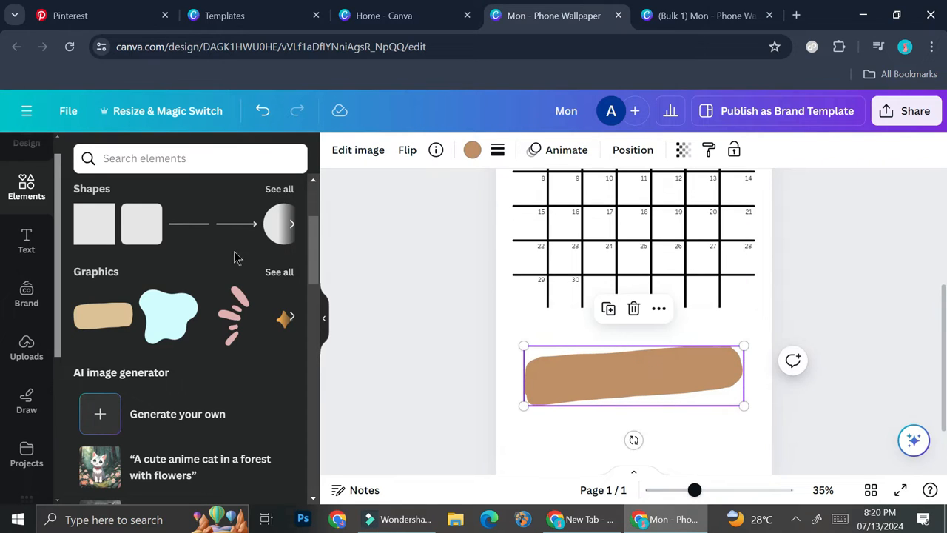
# Add the orange sparkles graphic from the Magic recommendations and place it, shrunk, on the brown stroke's upper-left corner
pyautogui.click(288, 275)
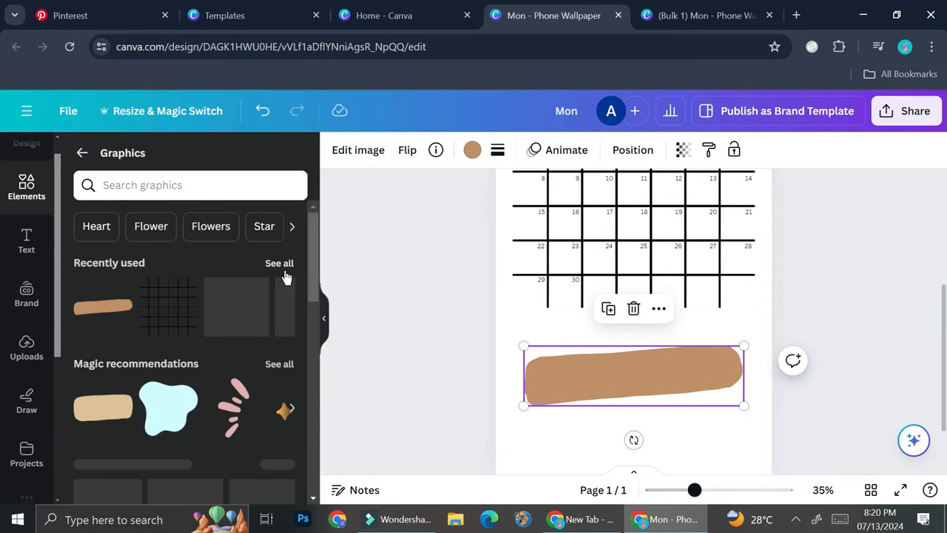
pyautogui.click(277, 364)
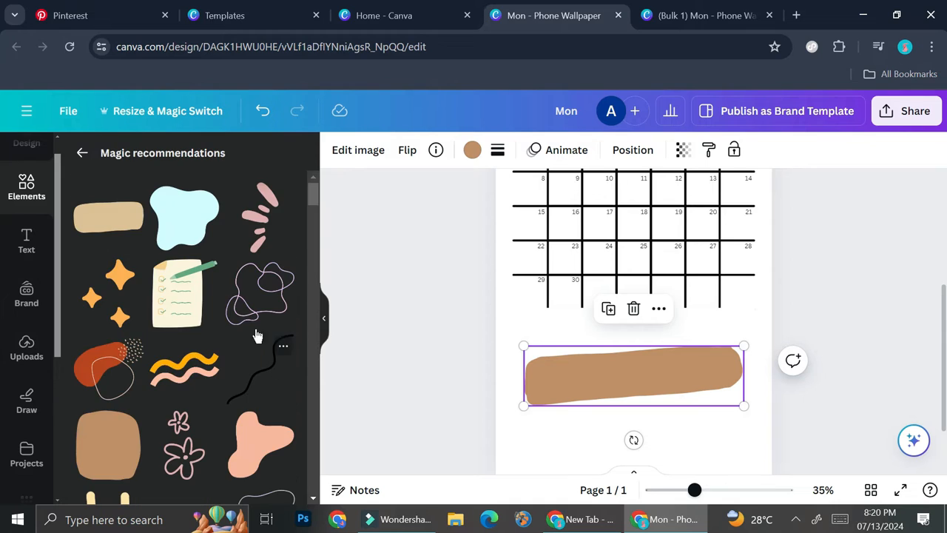
pyautogui.click(120, 296)
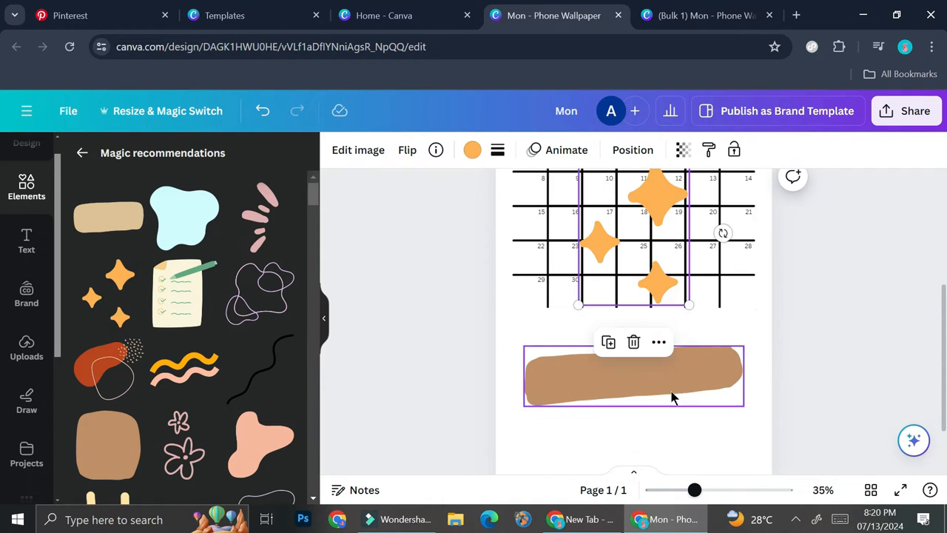
pyautogui.moveTo(658, 248); pyautogui.dragTo(577, 353)
pyautogui.moveTo(614, 270); pyautogui.dragTo(528, 359)
# Add the pink strip graphic, shrink it onto the brown stroke's upper-left edge and send it one layer backward, behind the sparkles
pyautogui.scroll(-5, 143, 269)
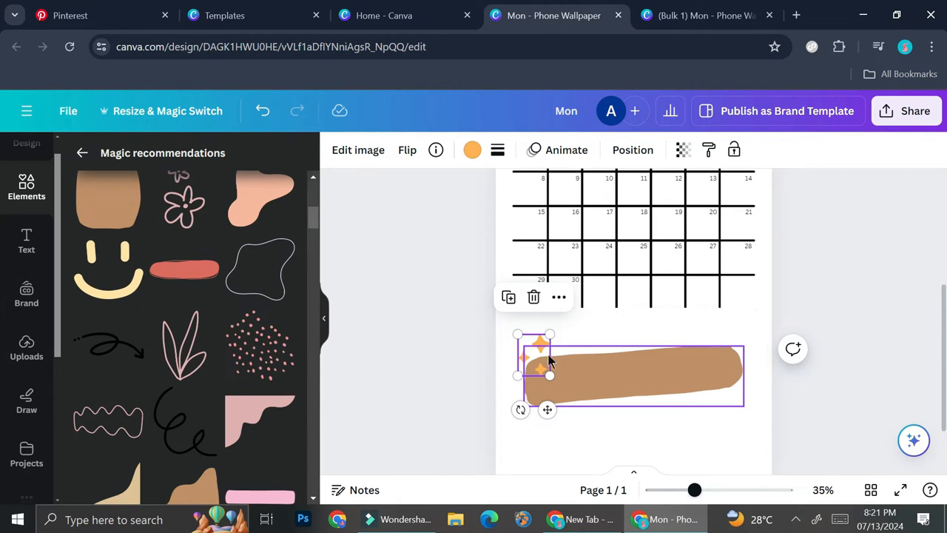
pyautogui.scroll(-2, 259, 364)
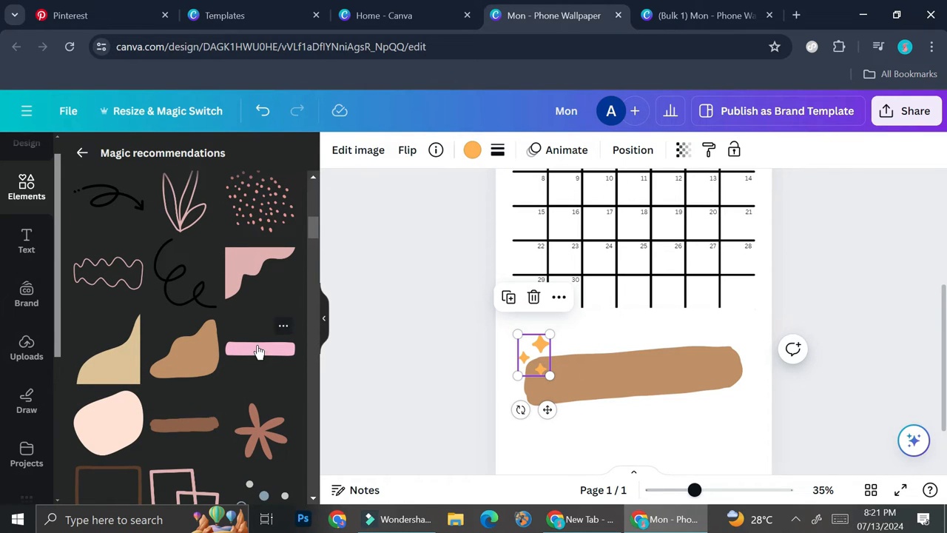
pyautogui.scroll(-1, 266, 363)
pyautogui.scroll(1, 259, 345)
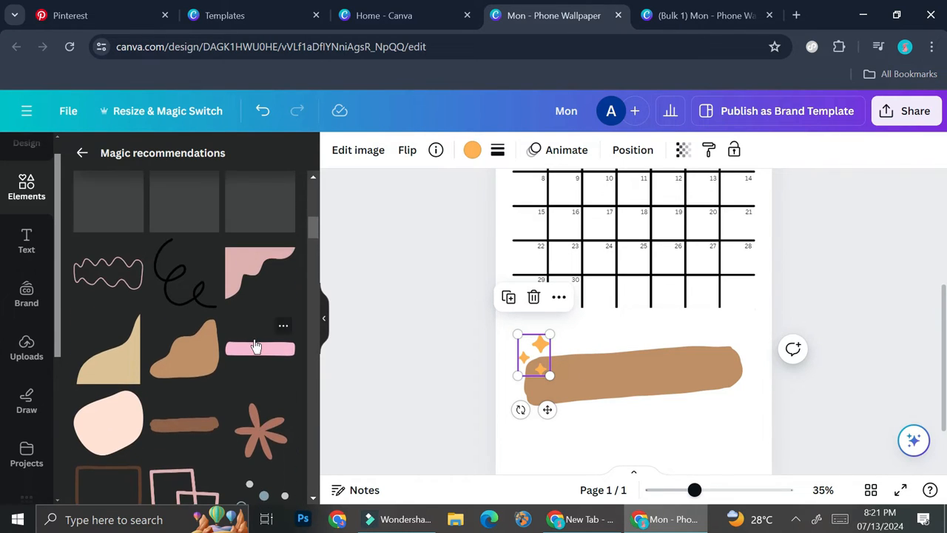
pyautogui.click(258, 343)
pyautogui.moveTo(634, 244)
pyautogui.mouseDown()
pyautogui.moveTo(598, 378)
pyautogui.moveTo(587, 363)
pyautogui.mouseUp()
pyautogui.moveTo(643, 370); pyautogui.dragTo(568, 354)
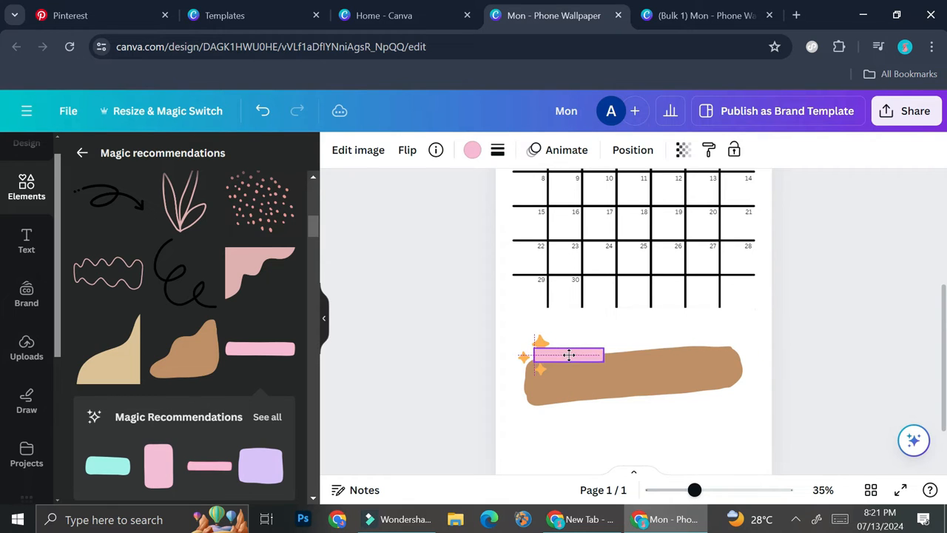
pyautogui.click(594, 313)
pyautogui.moveTo(654, 285)
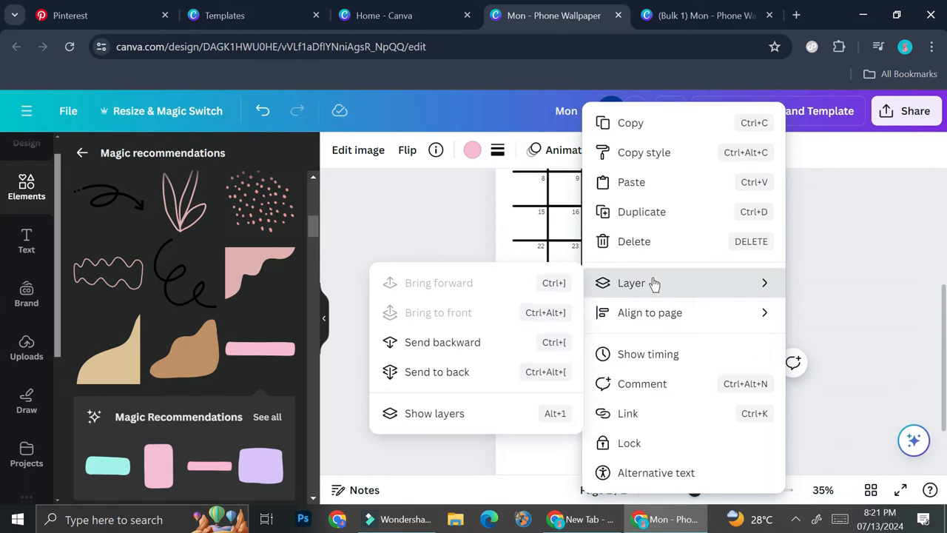
pyautogui.click(439, 346)
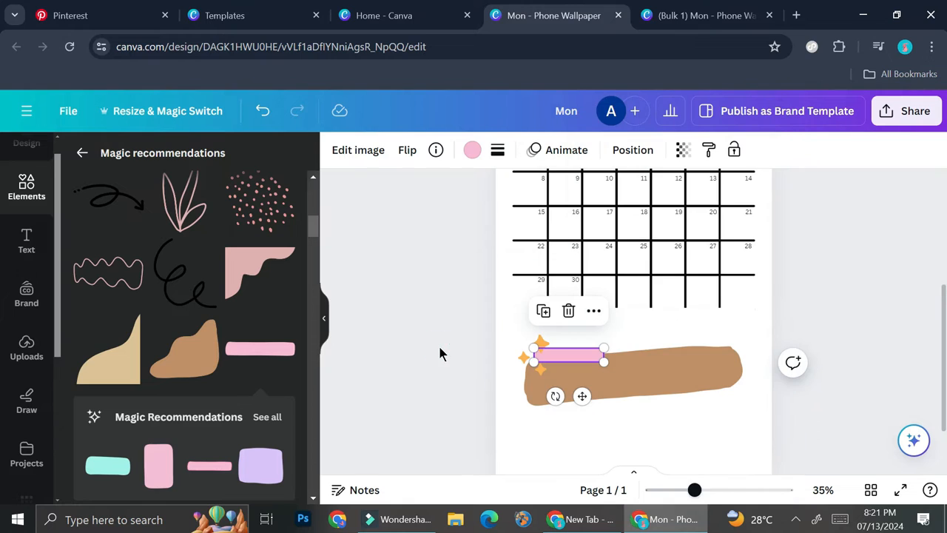
# Shrink the orange sparkles slightly and shift them to sit around the pink strip's left end
pyautogui.keyDown('ctrl'); pyautogui.scroll(5, 664, 445); pyautogui.keyUp('ctrl')
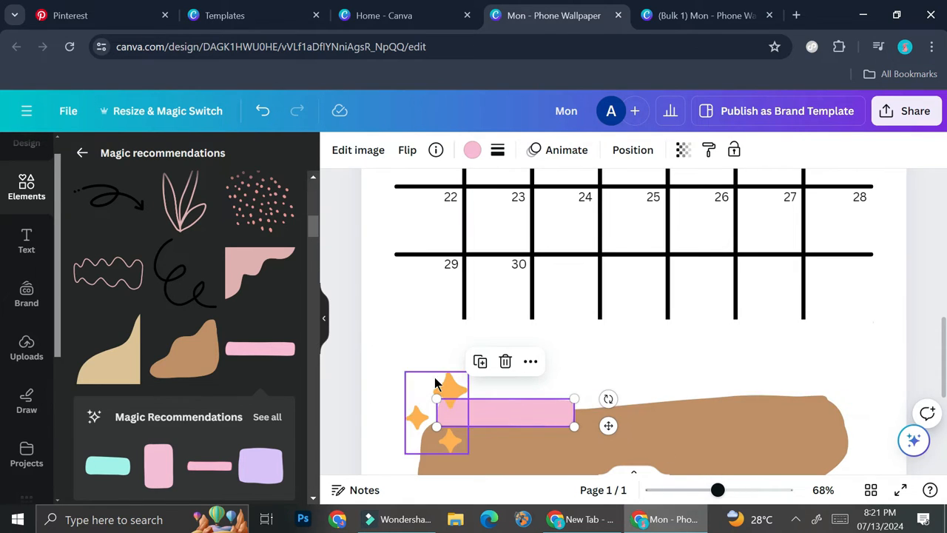
pyautogui.click(447, 384)
pyautogui.moveTo(465, 454); pyautogui.dragTo(450, 437)
pyautogui.moveTo(429, 393); pyautogui.dragTo(440, 397)
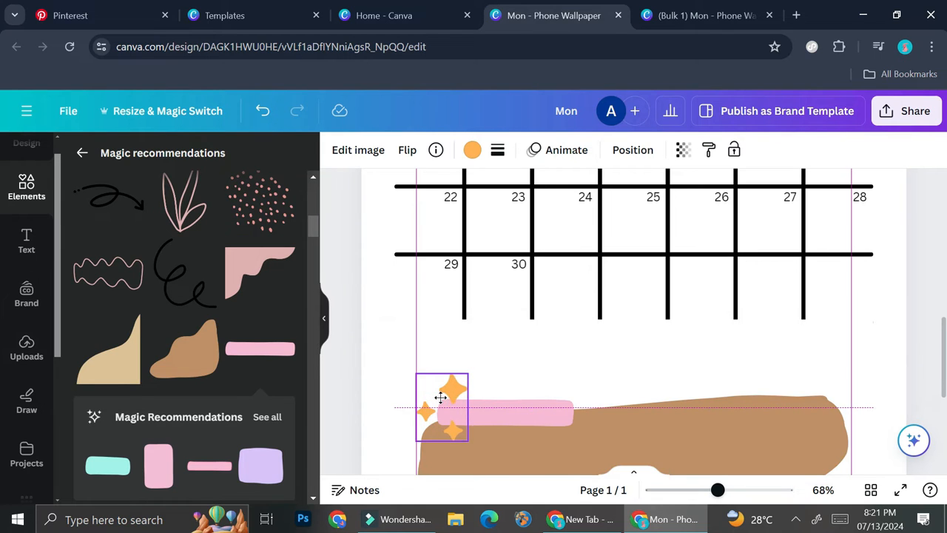
pyautogui.click(518, 415)
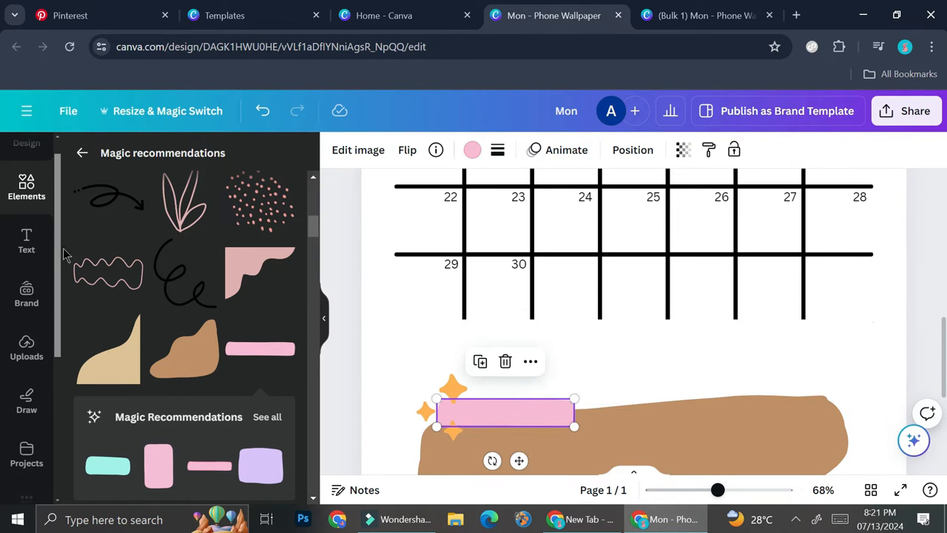
# Duplicate the green Hello heading and move the copy down the page onto the pink strip
pyautogui.scroll(5, 503, 251)
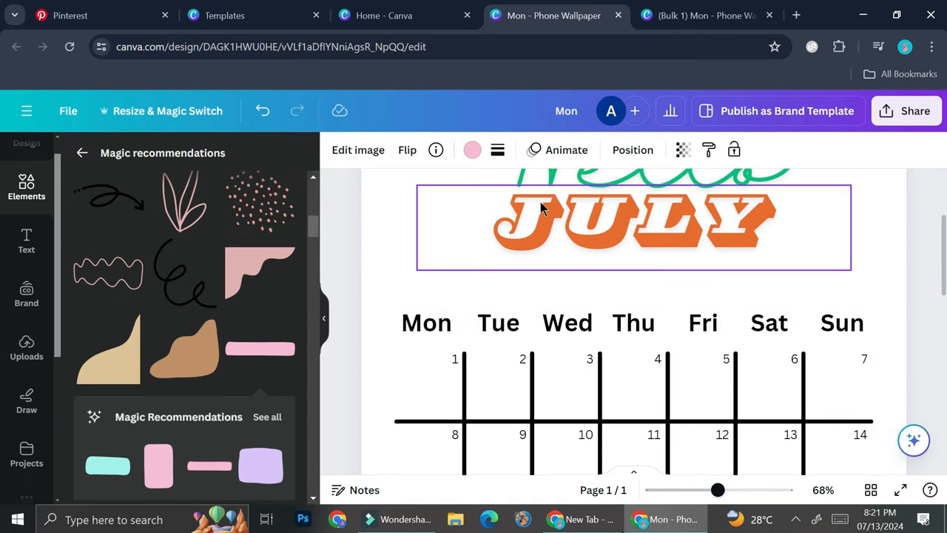
pyautogui.scroll(2, 623, 267)
pyautogui.click(645, 311)
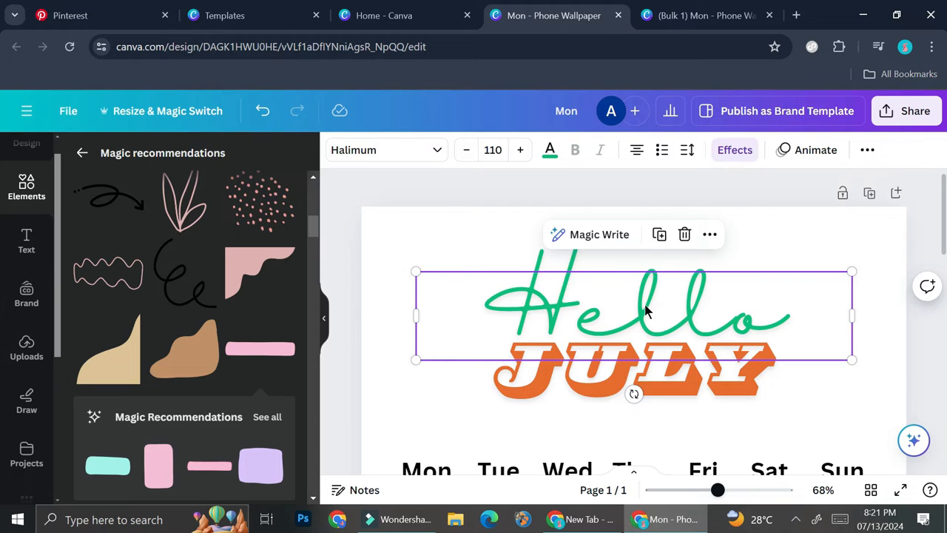
pyautogui.hotkey('ctrl', 'd')
pyautogui.moveTo(644, 304); pyautogui.dragTo(629, 395)
pyautogui.scroll(-4, 629, 395)
pyautogui.scroll(2, 629, 248)
pyautogui.moveTo(602, 298); pyautogui.dragTo(586, 500)
pyautogui.scroll(-3, 633, 305)
pyautogui.moveTo(596, 277); pyautogui.dragTo(574, 404)
pyautogui.scroll(-2, 573, 397)
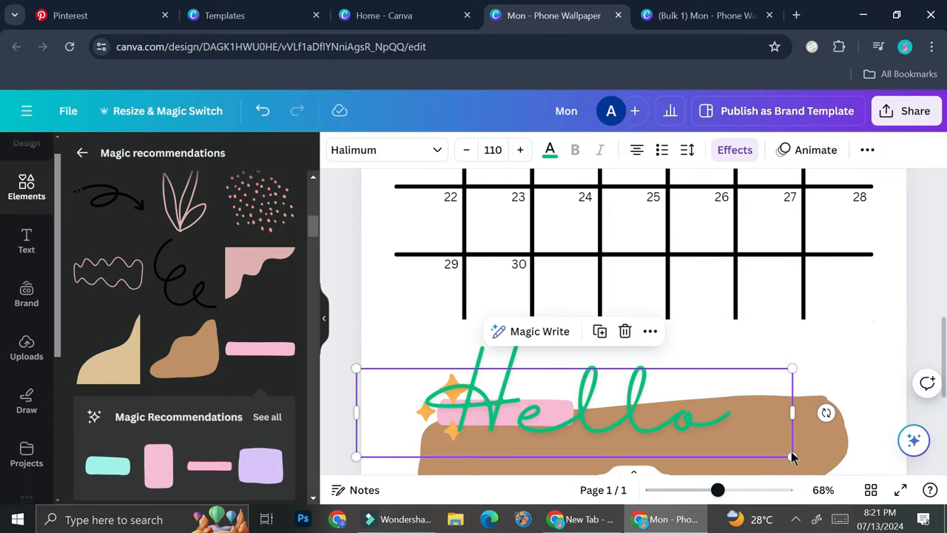
# Shrink the copied heading to fit the pink strip and change its text to "Notes"
pyautogui.moveTo(792, 457); pyautogui.dragTo(511, 410)
pyautogui.doubleClick(511, 411)
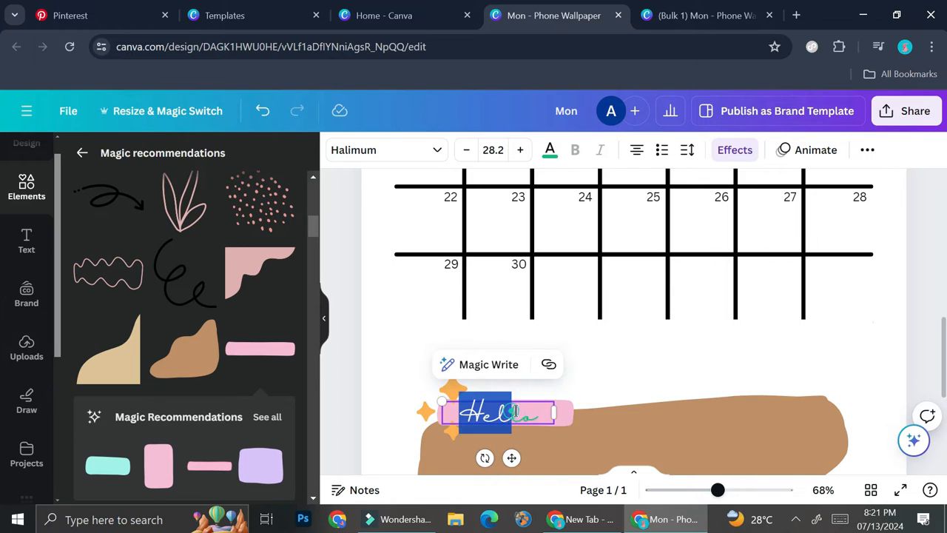
pyautogui.press('BackSpace')
pyautogui.write('Notes')
# Group the brown stroke, pink strip, sparkles and Notes label
pyautogui.click(685, 490)
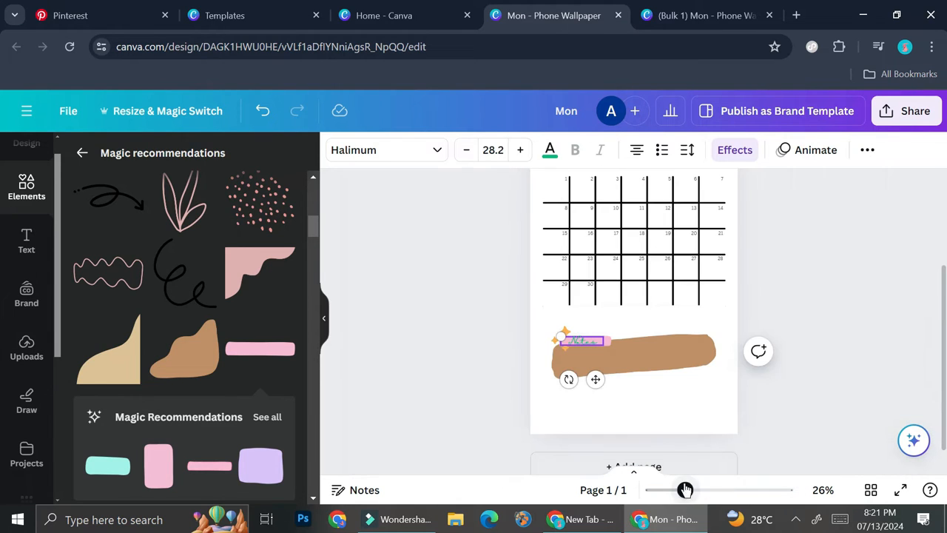
pyautogui.click(696, 387)
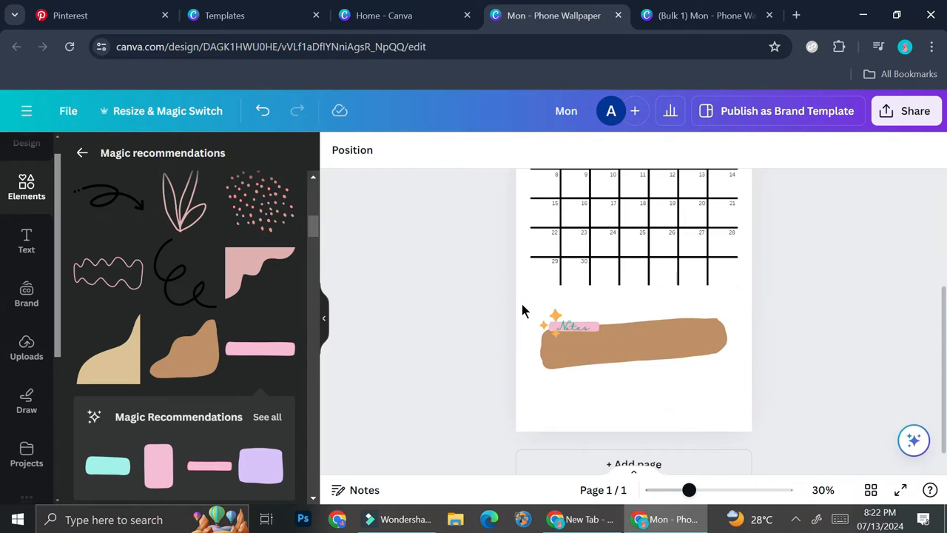
pyautogui.moveTo(522, 303); pyautogui.dragTo(768, 402)
pyautogui.click(715, 380)
pyautogui.moveTo(682, 366); pyautogui.dragTo(557, 328)
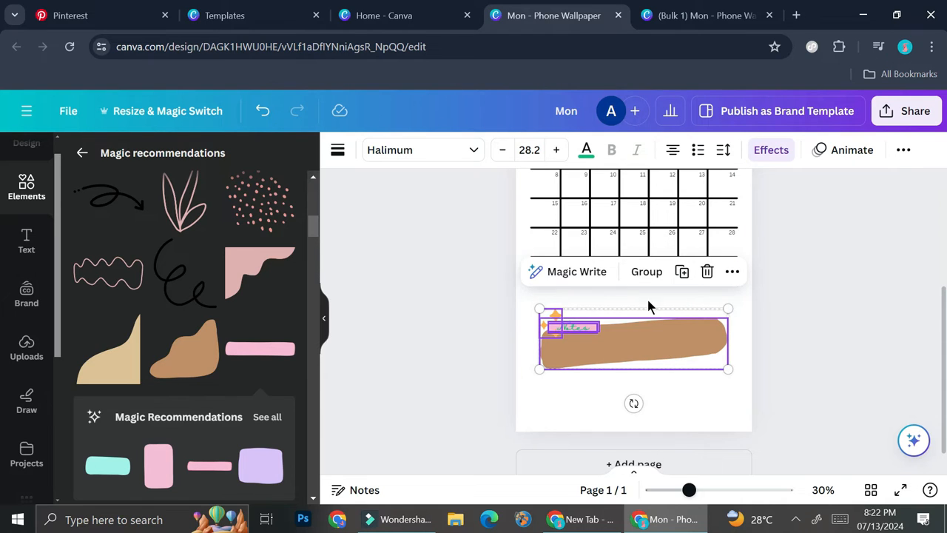
pyautogui.click(648, 272)
# Move the notes group slightly down, enlarge it a little and centre it horizontally on the page
pyautogui.moveTo(656, 344); pyautogui.dragTo(658, 359)
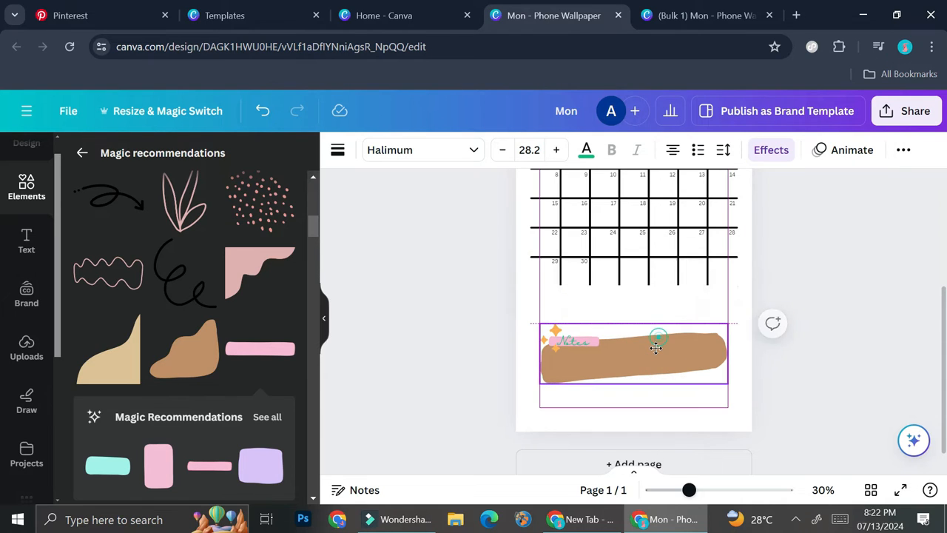
pyautogui.moveTo(696, 492)
pyautogui.mouseDown()
pyautogui.moveTo(707, 490)
pyautogui.moveTo(685, 490)
pyautogui.mouseUp()
pyautogui.moveTo(715, 381)
pyautogui.mouseDown()
pyautogui.moveTo(729, 382)
pyautogui.moveTo(718, 376)
pyautogui.mouseUp()
pyautogui.moveTo(697, 341); pyautogui.dragTo(693, 339)
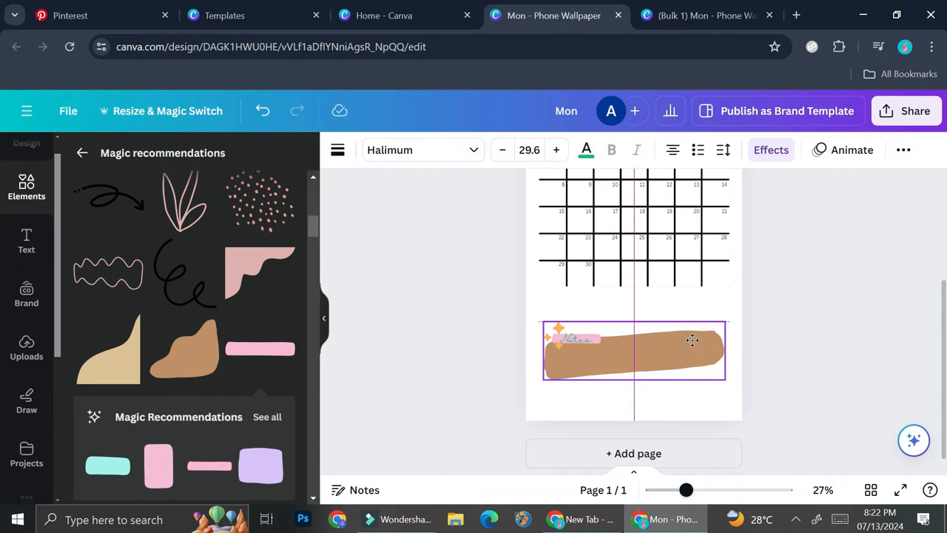
pyautogui.moveTo(691, 338); pyautogui.dragTo(692, 338)
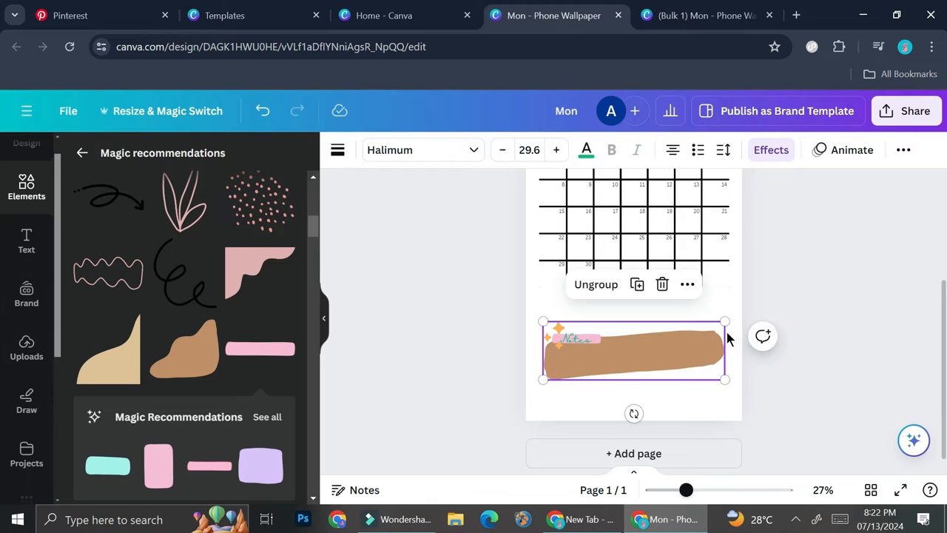
# Ungroup the calendar and select its weekday headings, date numbers and grid together with the JULY title
pyautogui.scroll(4, 626, 323)
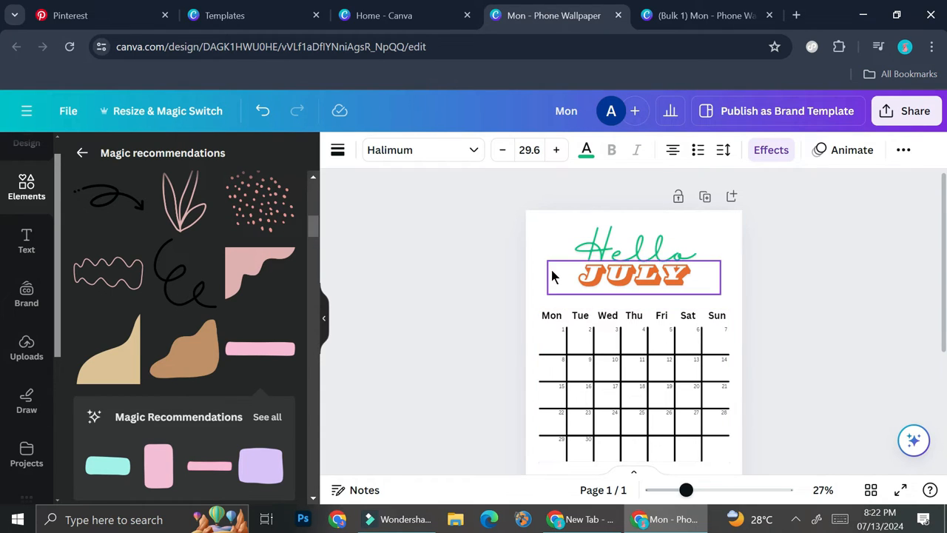
pyautogui.hotkey('ctrl', '-')
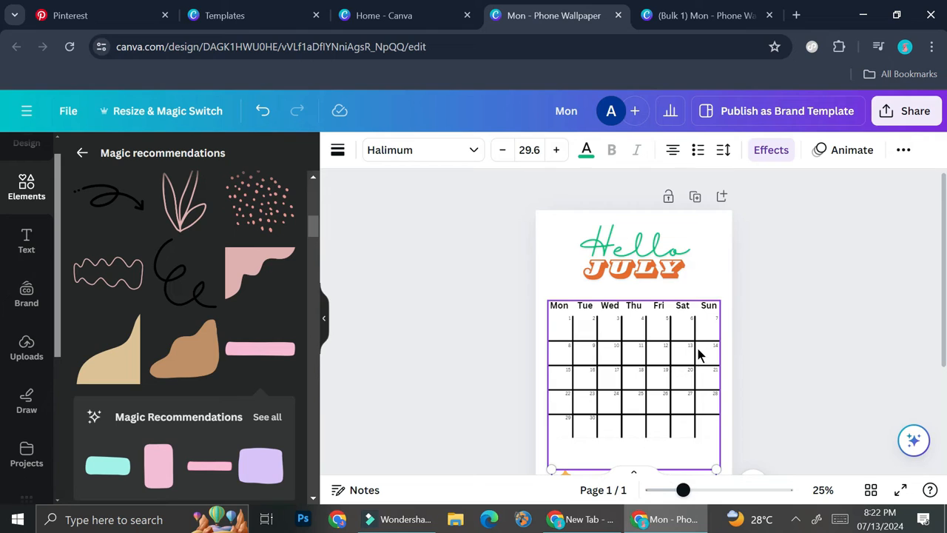
pyautogui.click(648, 338)
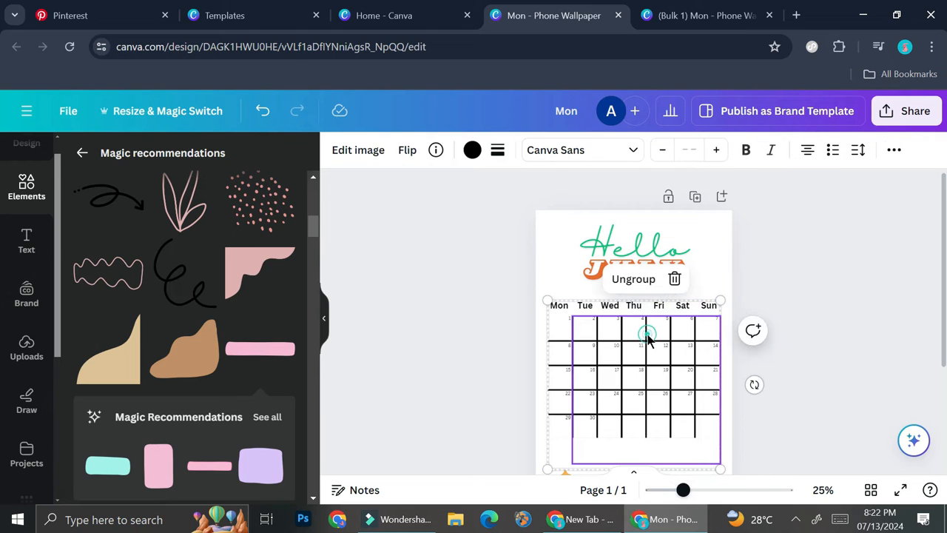
pyautogui.click(646, 283)
pyautogui.click(805, 285)
pyautogui.moveTo(549, 290); pyautogui.dragTo(735, 444)
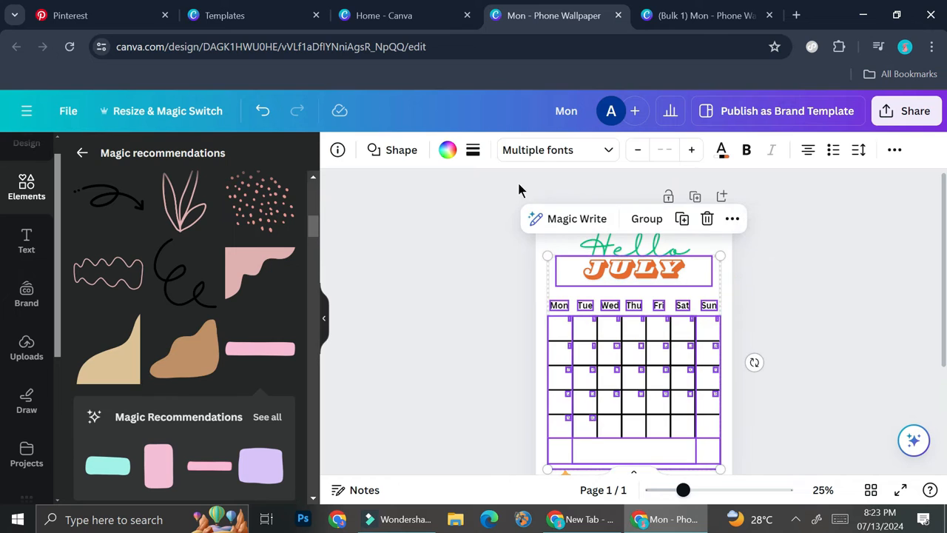
# Try The Seasons font on the selected title and calendar text, and undo the font change
pyautogui.click(562, 155)
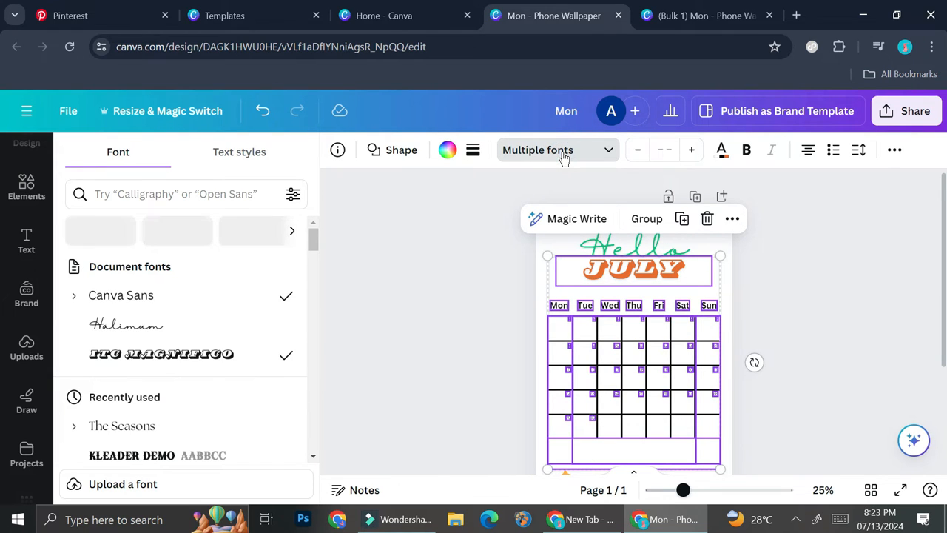
pyautogui.click(166, 429)
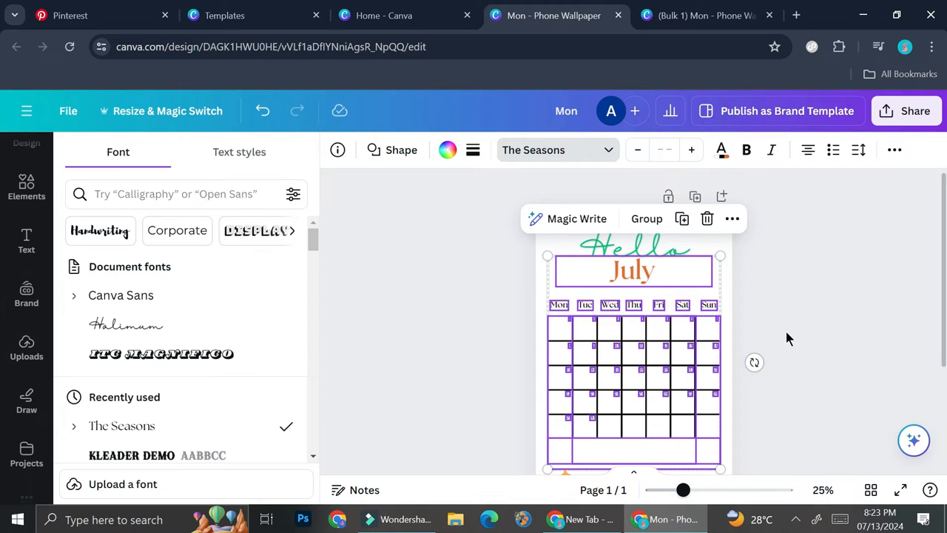
pyautogui.hotkey('ctrl', 'z')
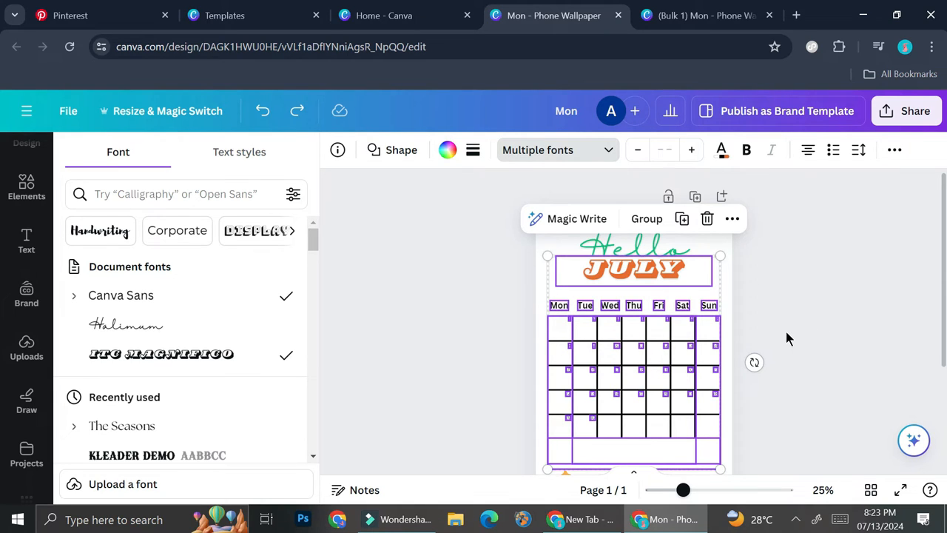
# Browse the document, recently used and uploaded fonts for an alternative for the selected title and calendar text
pyautogui.click(566, 150)
pyautogui.click(566, 148)
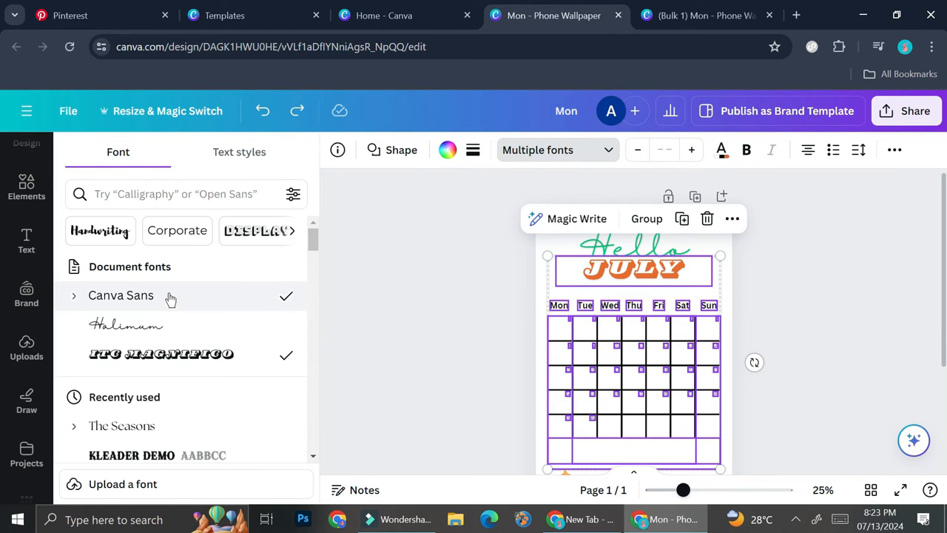
pyautogui.scroll(-10, 170, 296)
pyautogui.scroll(10, 170, 295)
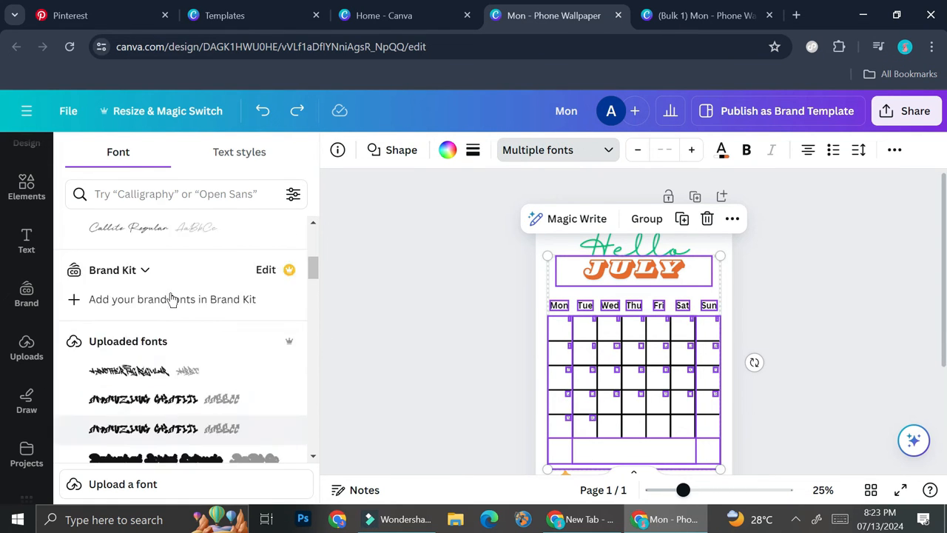
pyautogui.scroll(-5, 250, 311)
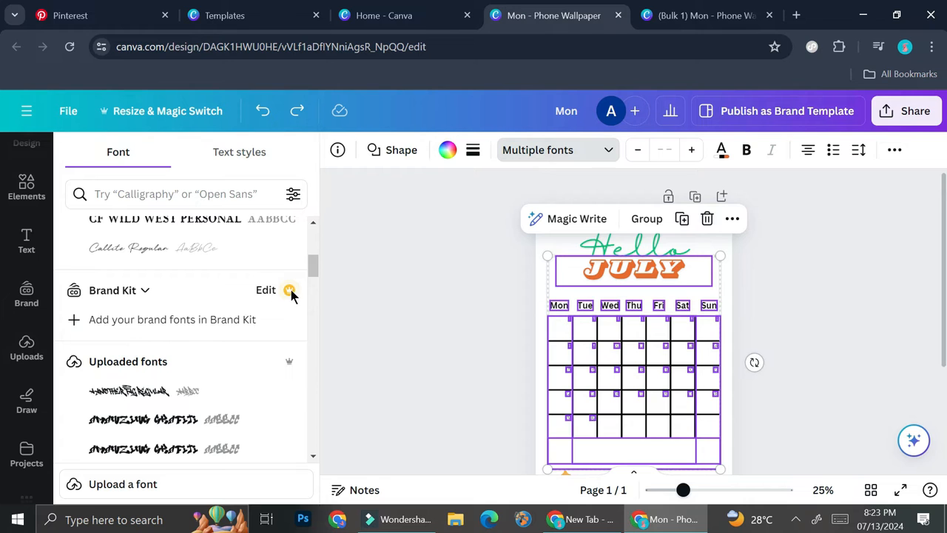
pyautogui.scroll(-6, 287, 359)
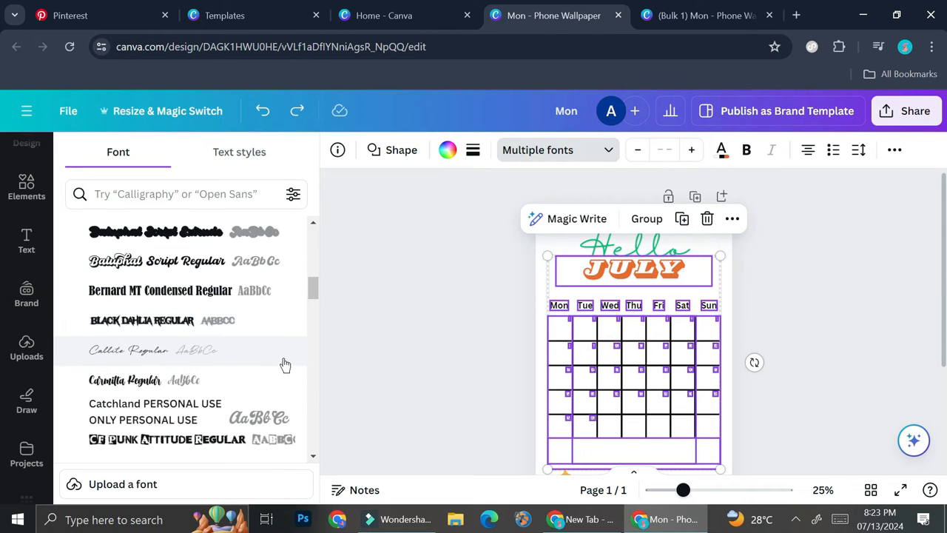
pyautogui.scroll(-2, 282, 358)
pyautogui.scroll(5, 283, 355)
pyautogui.scroll(8, 281, 351)
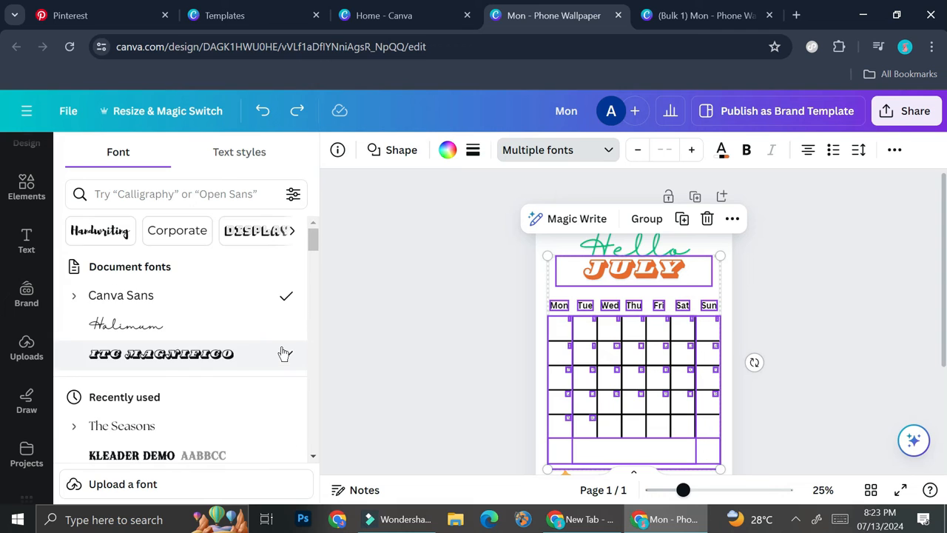
pyautogui.scroll(-3, 173, 337)
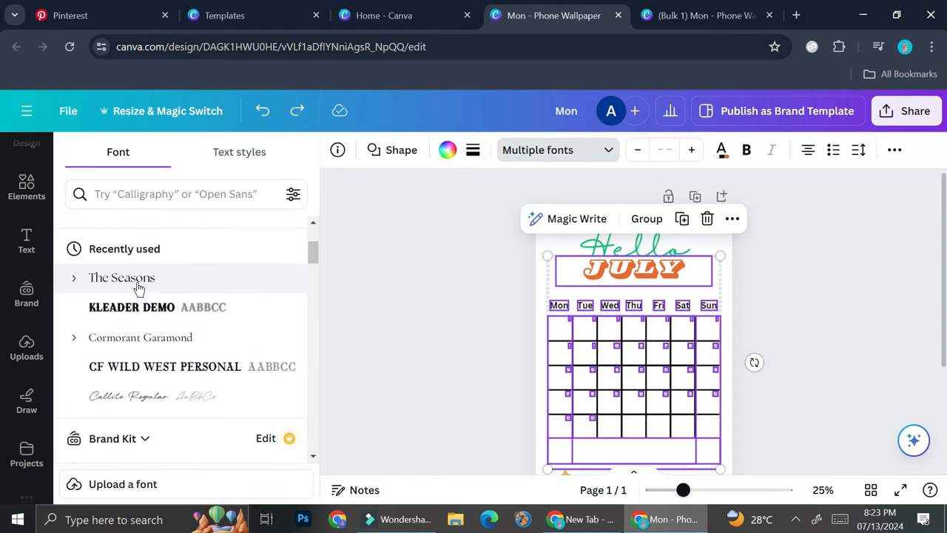
pyautogui.click(446, 393)
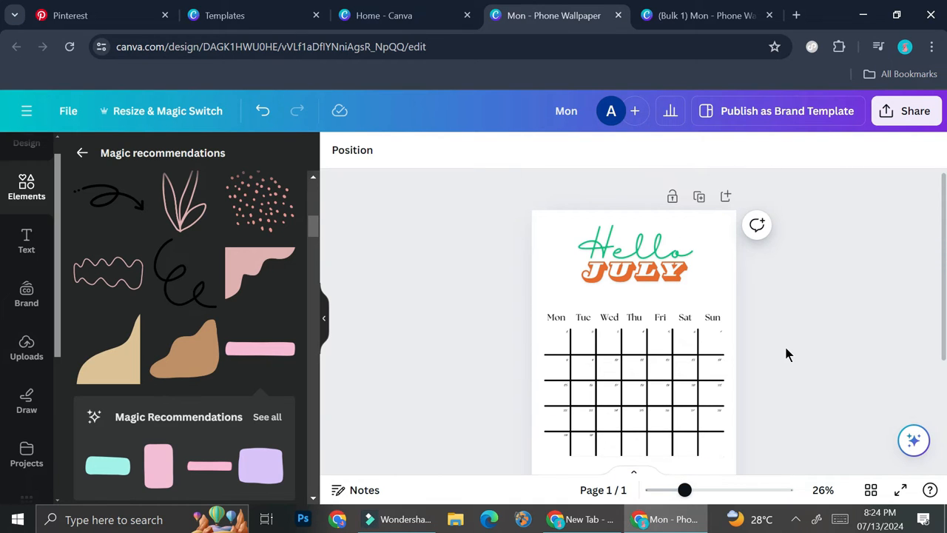
# Move the Hello and JULY titles together slightly down, closer to the weekday headings
pyautogui.moveTo(710, 489); pyautogui.dragTo(736, 489)
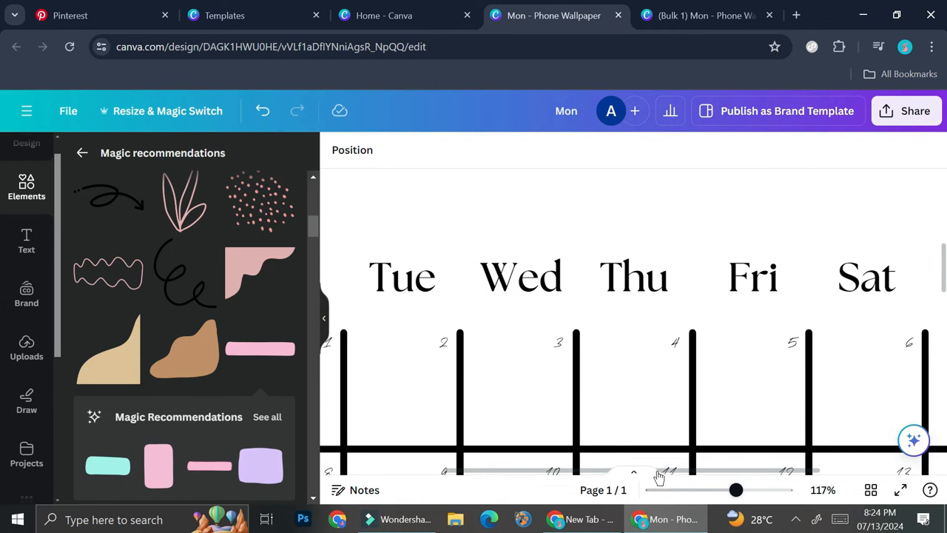
pyautogui.click(699, 489)
pyautogui.click(673, 490)
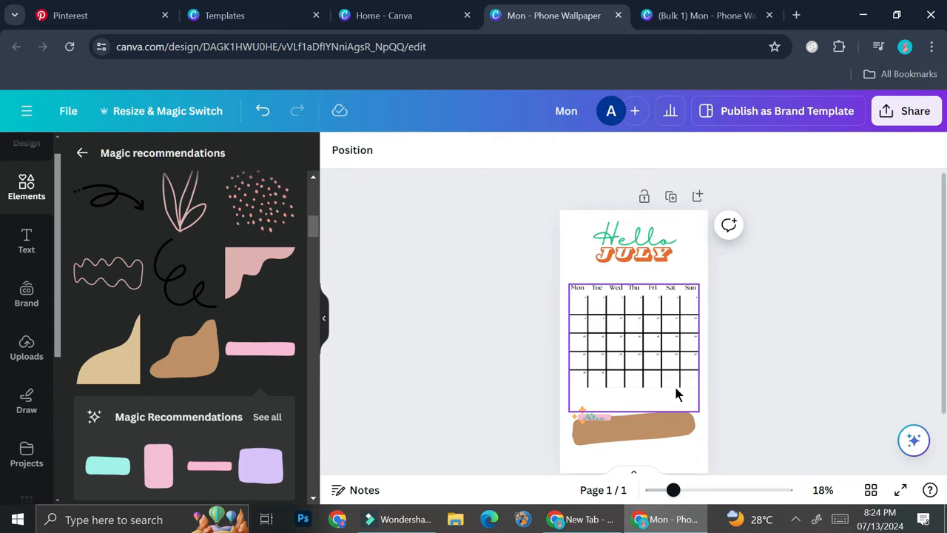
pyautogui.click(643, 252)
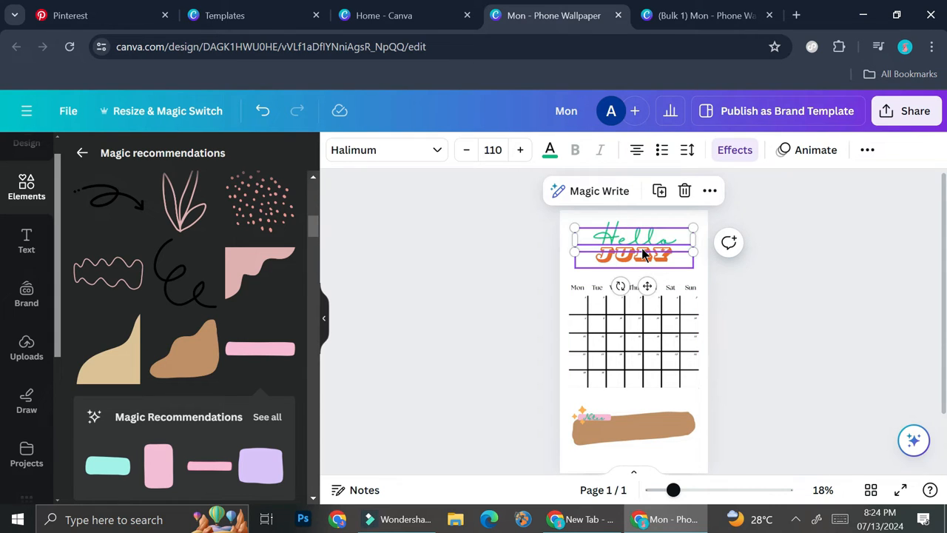
pyautogui.click(642, 253)
pyautogui.keyDown('shift'); pyautogui.click(646, 239); pyautogui.keyUp('shift')
pyautogui.moveTo(646, 240); pyautogui.dragTo(645, 250)
pyautogui.click(723, 302)
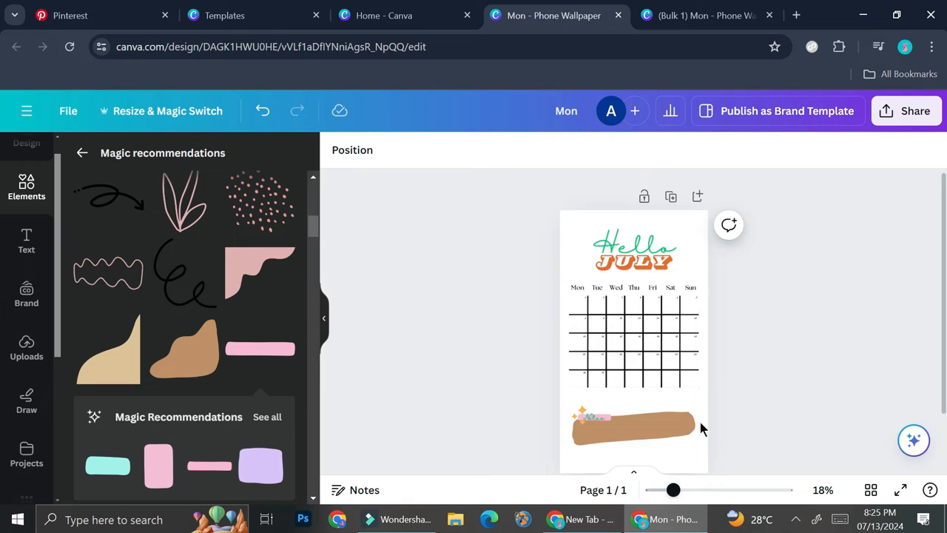
pyautogui.moveTo(699, 489); pyautogui.dragTo(715, 490)
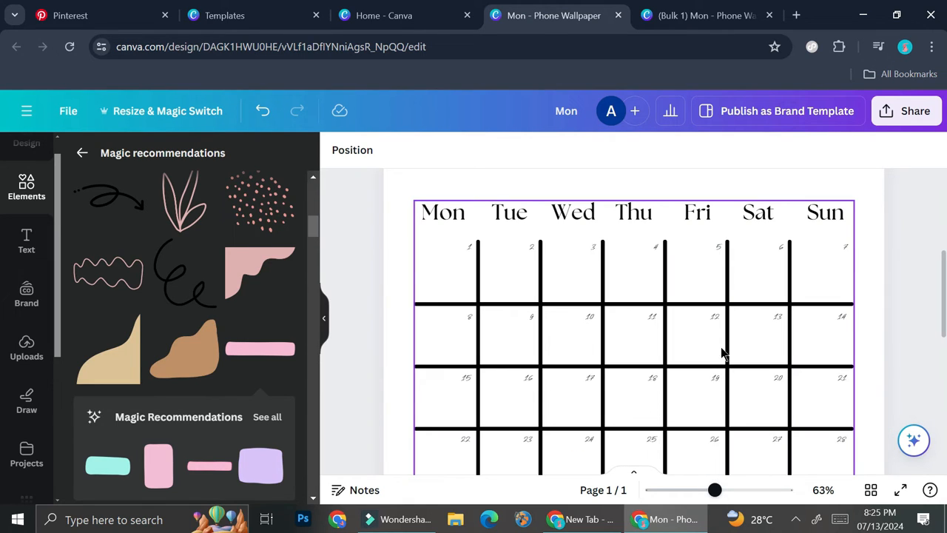
pyautogui.click(699, 490)
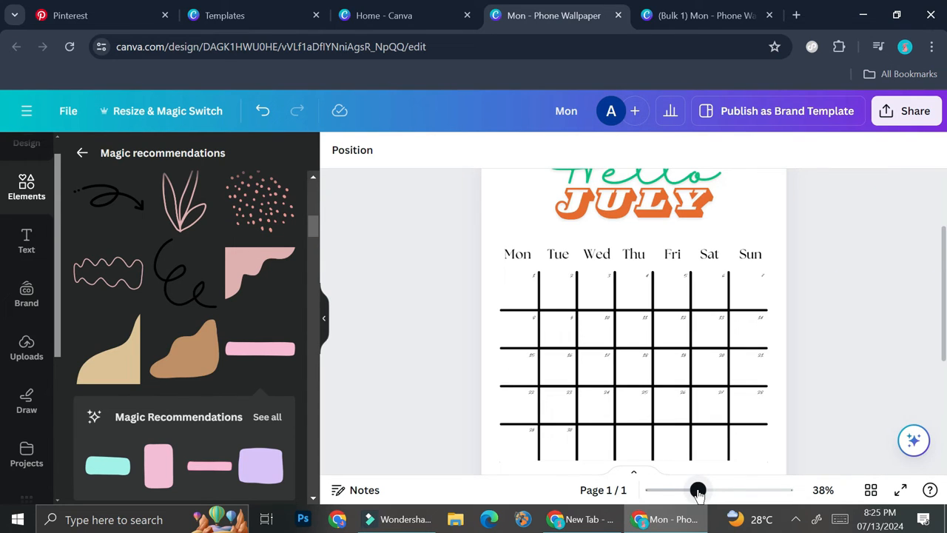
# Open a new browser tab and search Google for "brown color palette"
pyautogui.click(795, 15)
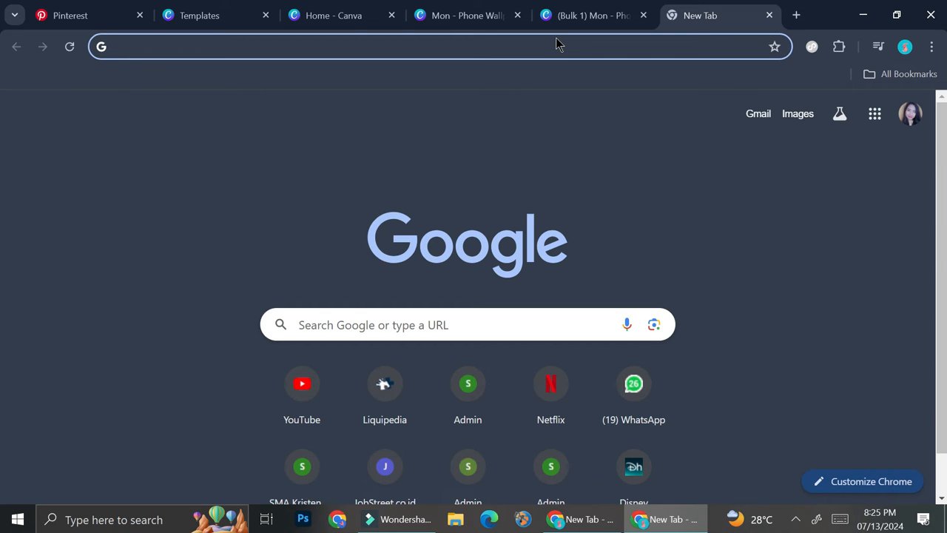
pyautogui.write('broe')
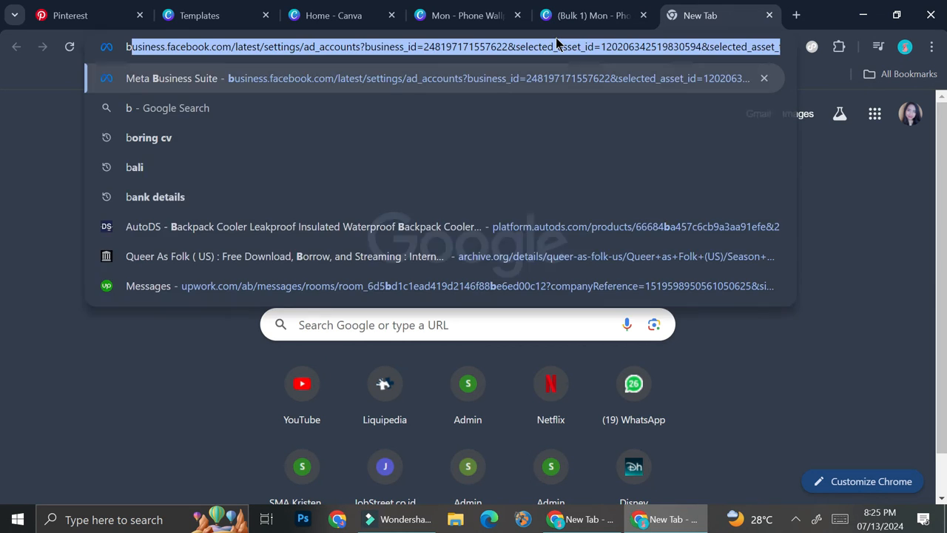
pyautogui.press('BackSpace')
pyautogui.write('wn')
pyautogui.press('BackSpace')
pyautogui.press('BackSpace')
pyautogui.write('wn color')
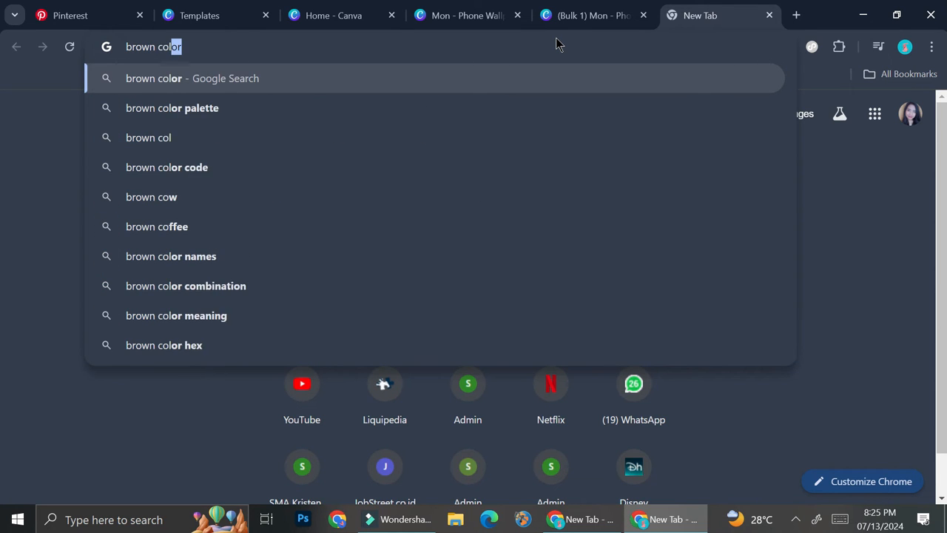
pyautogui.click(489, 100)
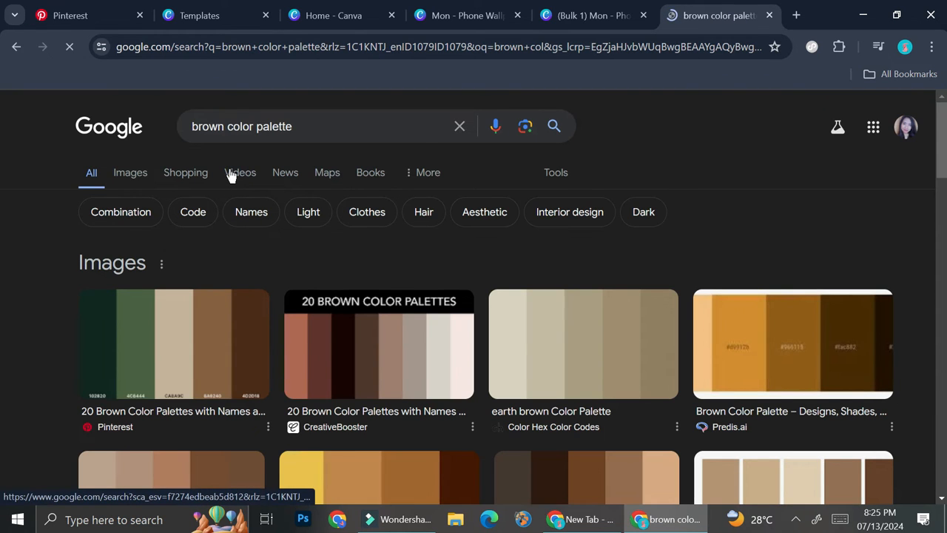
# Open the green-and-brown Pinterest palette from the search results and save its image to Downloads
pyautogui.click(142, 337)
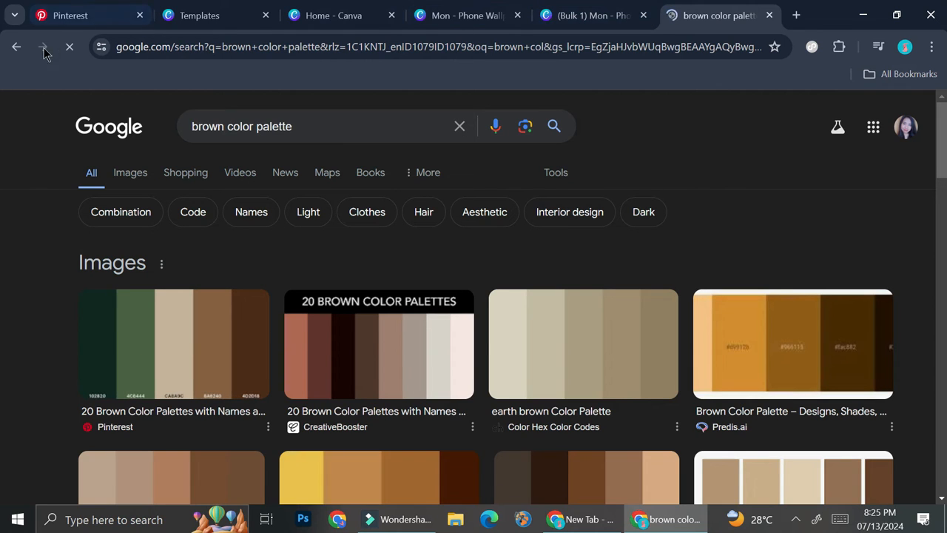
pyautogui.rightClick(703, 321)
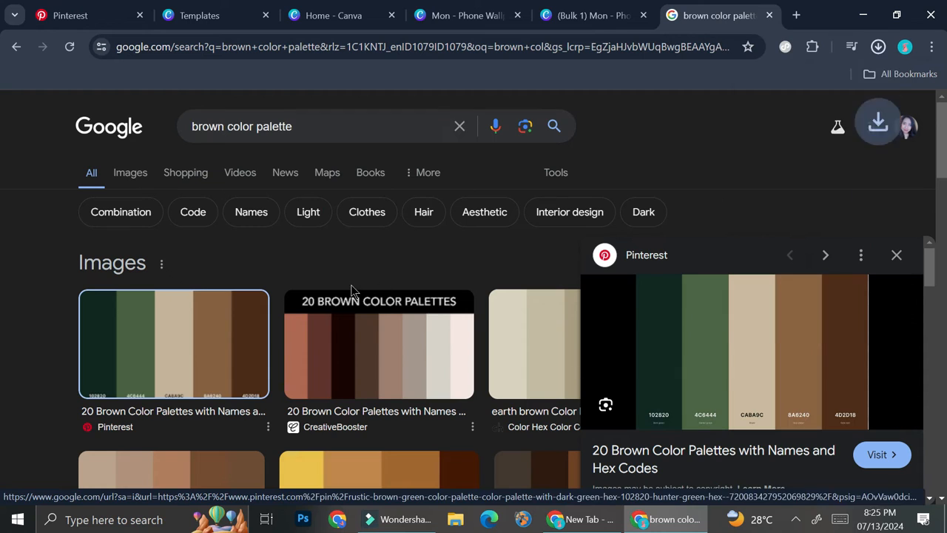
# Browse the Google image results for another brown palette and open Fab Mood's Brown and Sage Colour Palette
pyautogui.scroll(-1, 407, 348)
pyautogui.scroll(-5, 407, 354)
pyautogui.scroll(6, 522, 318)
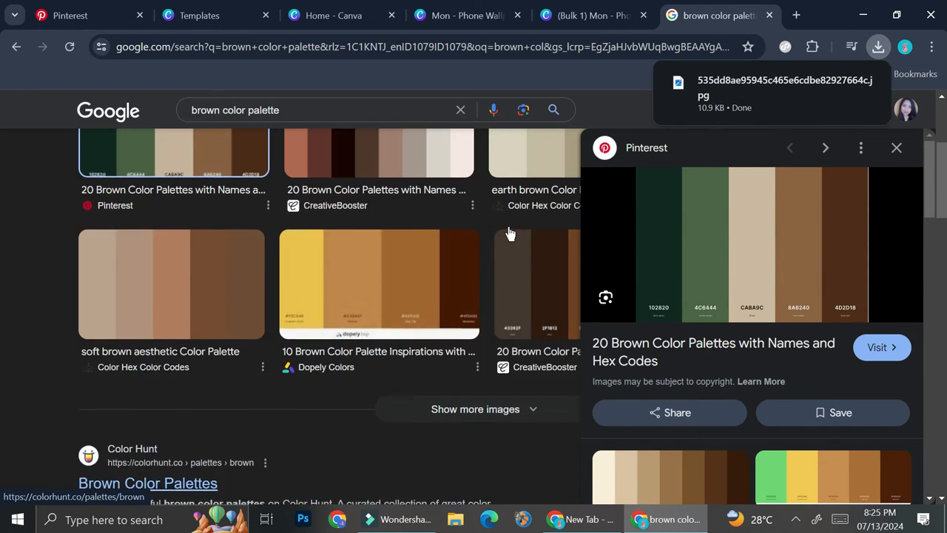
pyautogui.click(144, 174)
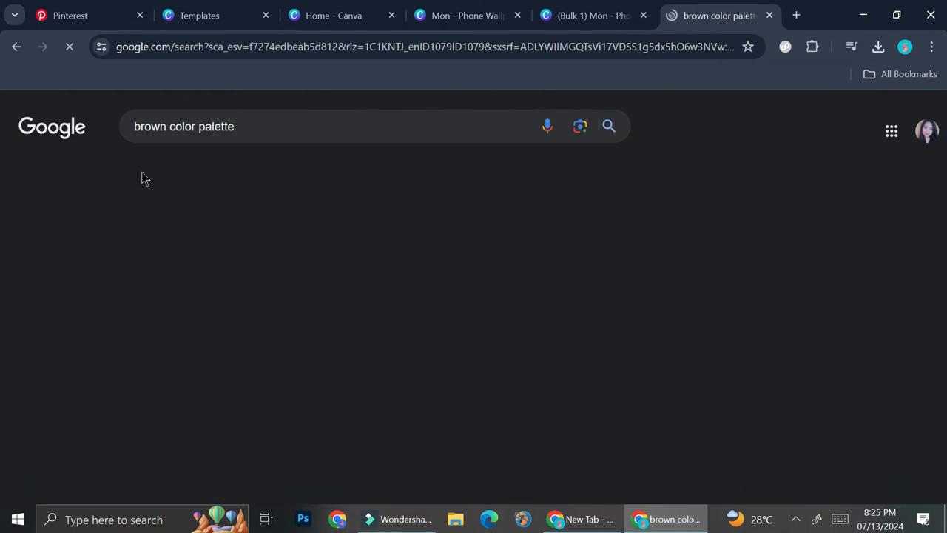
pyautogui.scroll(-4, 699, 310)
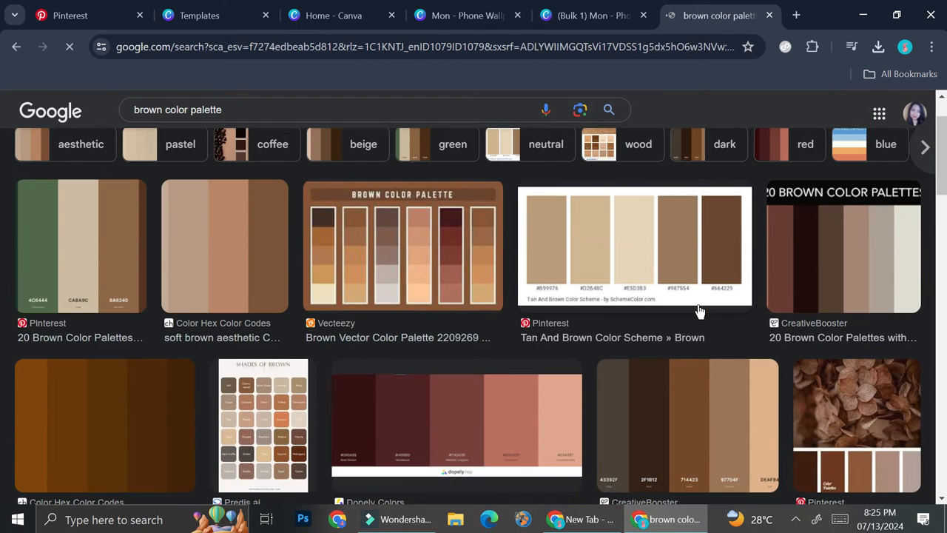
pyautogui.scroll(-2, 699, 309)
pyautogui.scroll(-2, 699, 311)
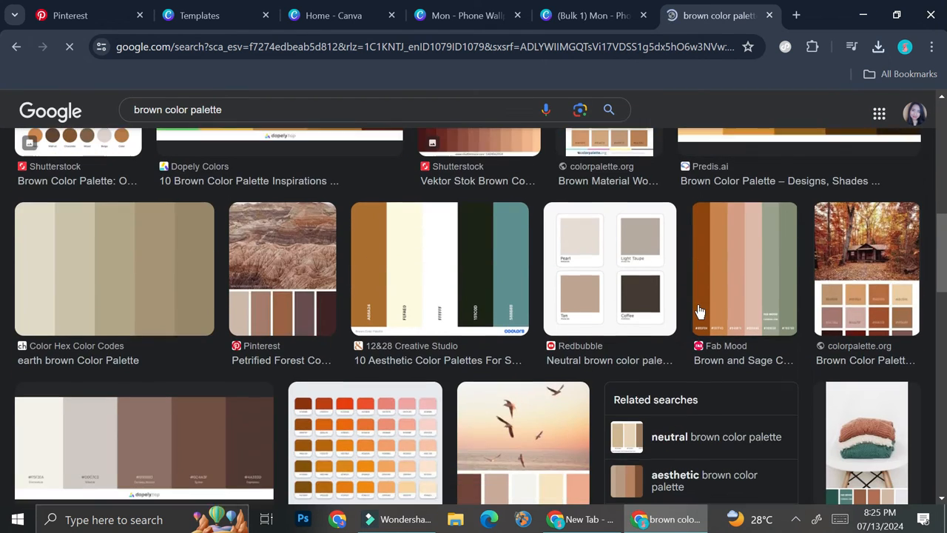
pyautogui.click(765, 270)
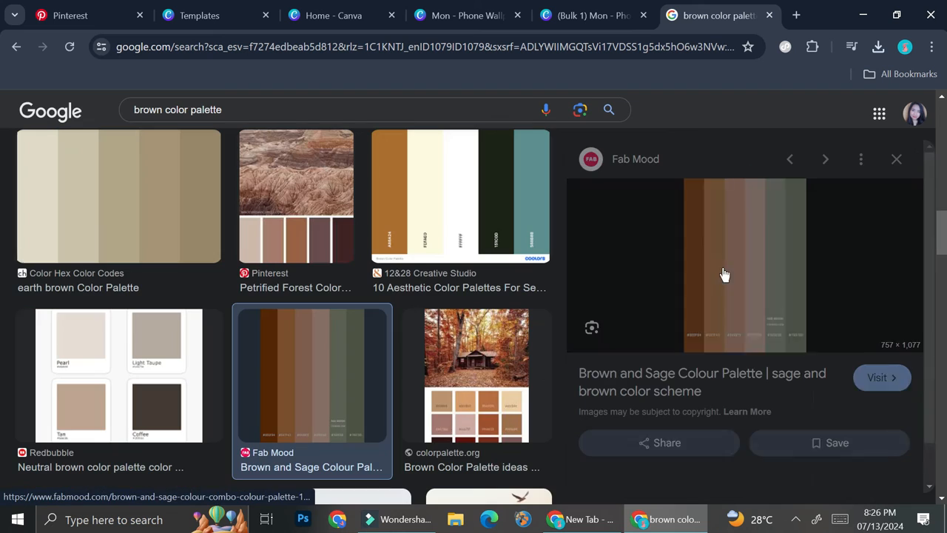
# Save the Brown and Sage palette as a PNG image in the Downloads folder
pyautogui.rightClick(774, 252)
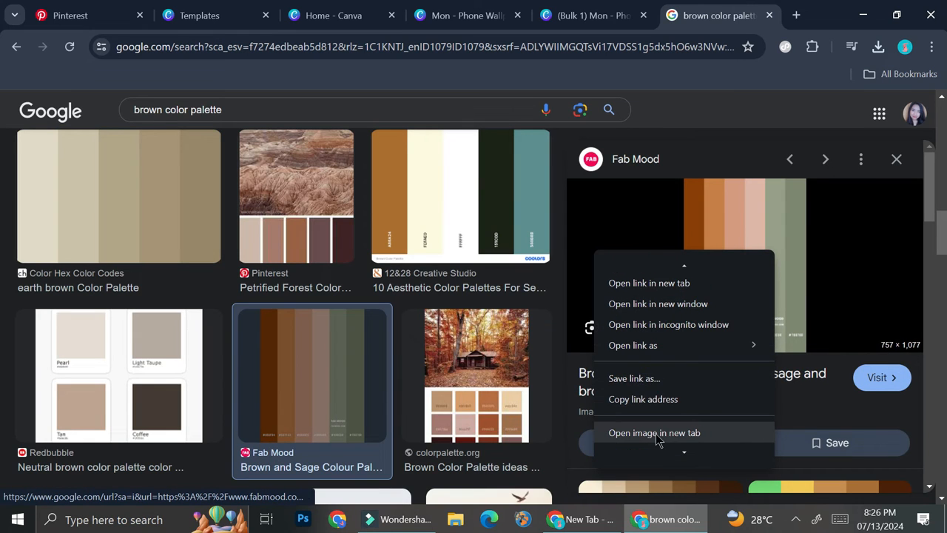
pyautogui.scroll(-3, 663, 421)
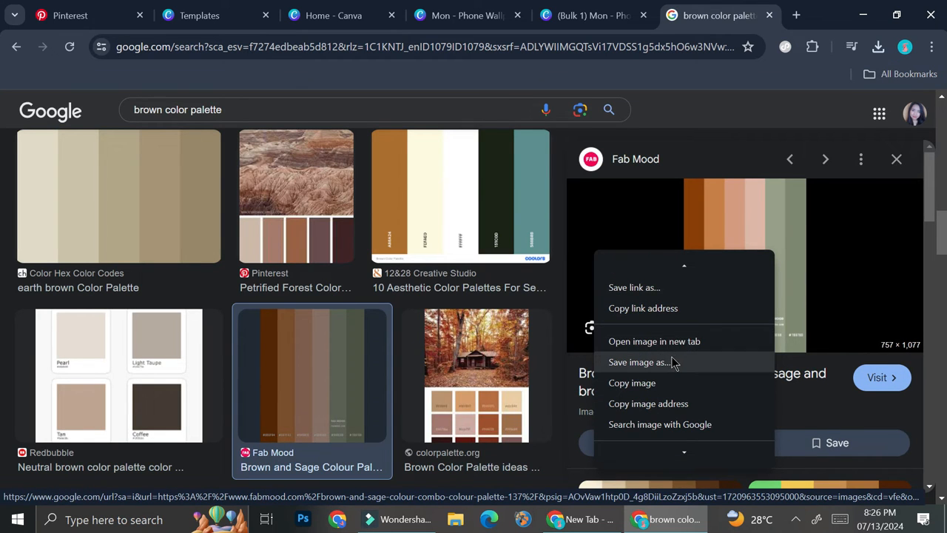
pyautogui.click(668, 362)
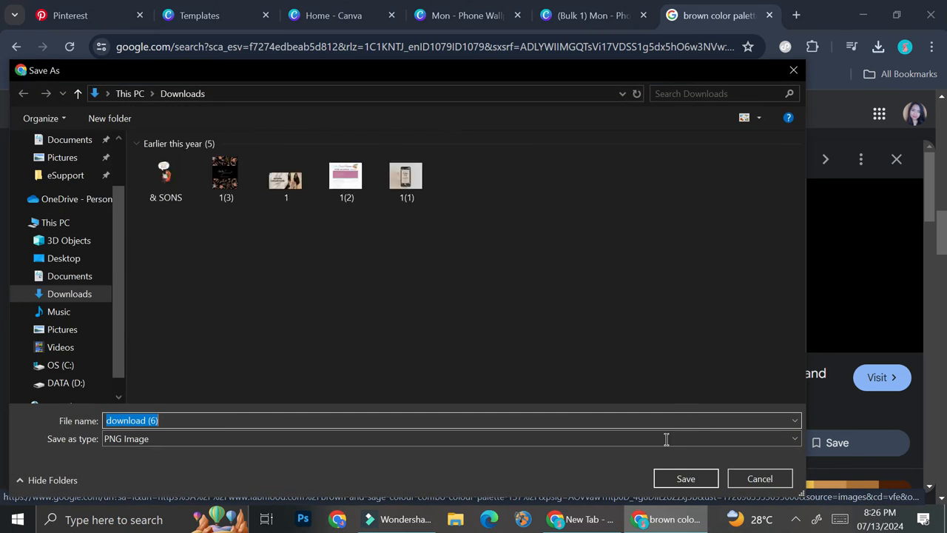
pyautogui.click(673, 477)
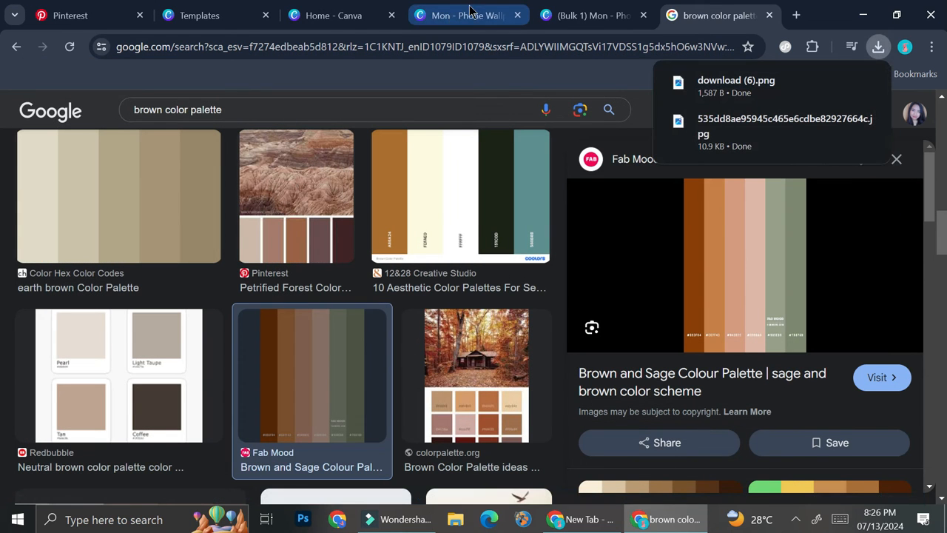
# Return to the Canva calendar design and upload both saved colour palette images from Downloads
pyautogui.click(471, 7)
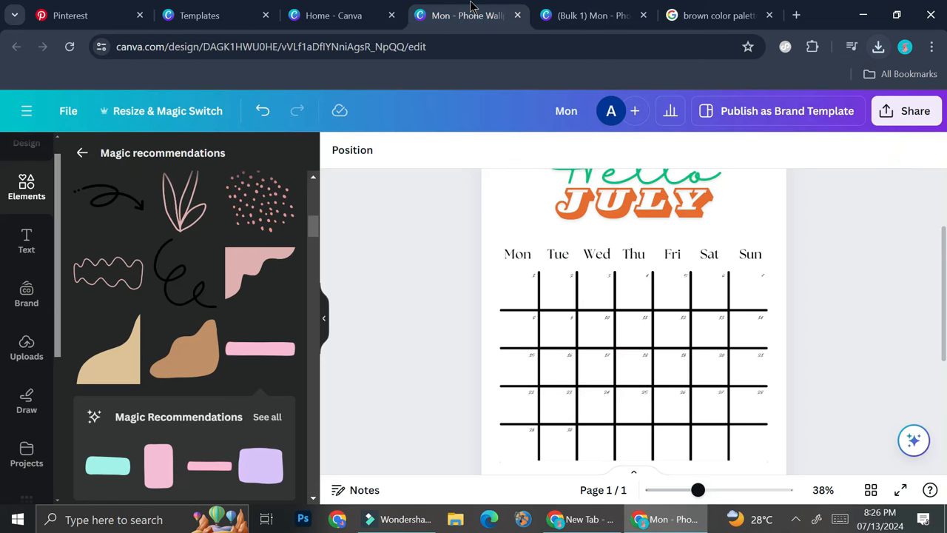
pyautogui.click(27, 348)
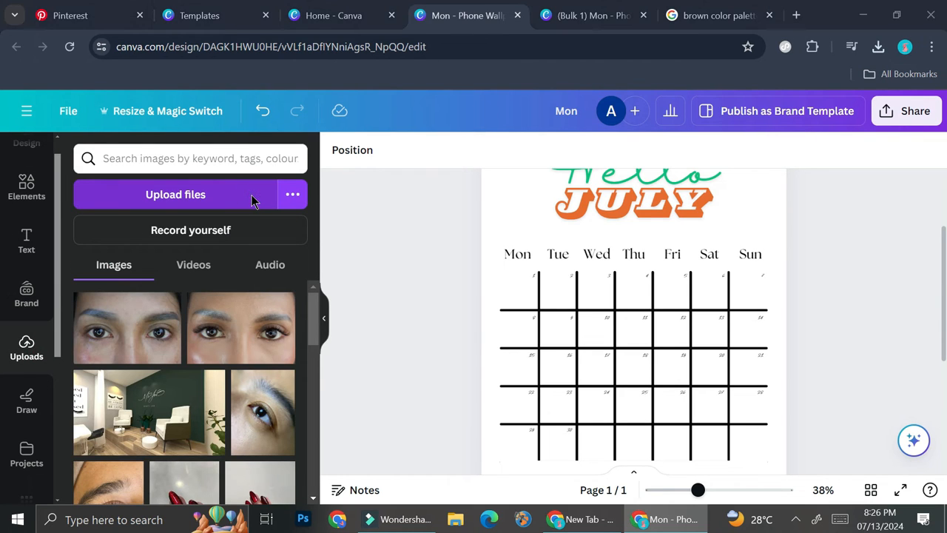
pyautogui.click(252, 198)
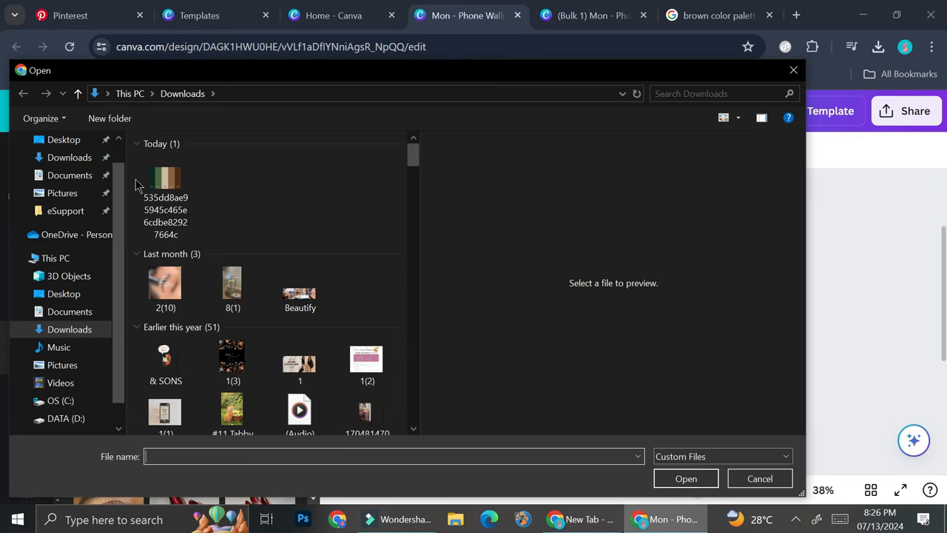
pyautogui.click(187, 198)
pyautogui.keyDown('ctrl'); pyautogui.click(224, 200); pyautogui.keyUp('ctrl')
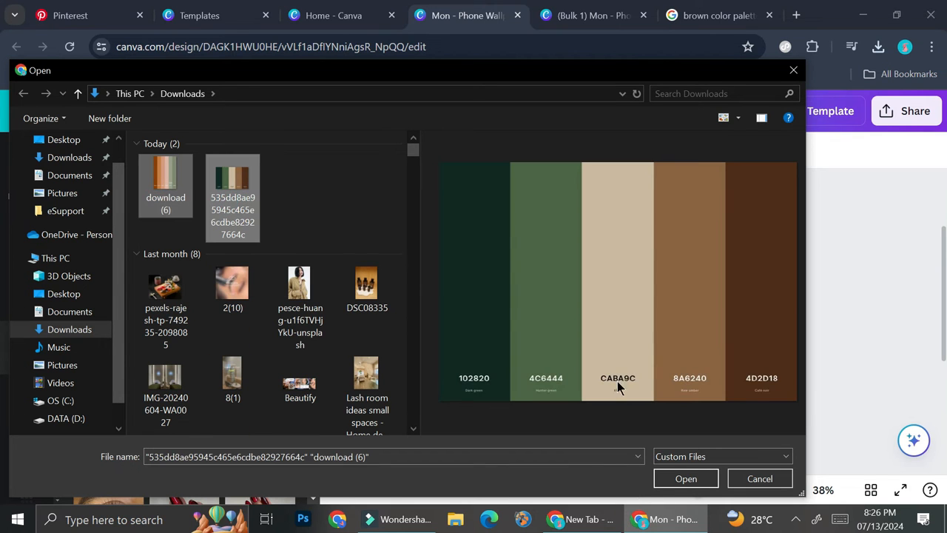
pyautogui.click(681, 479)
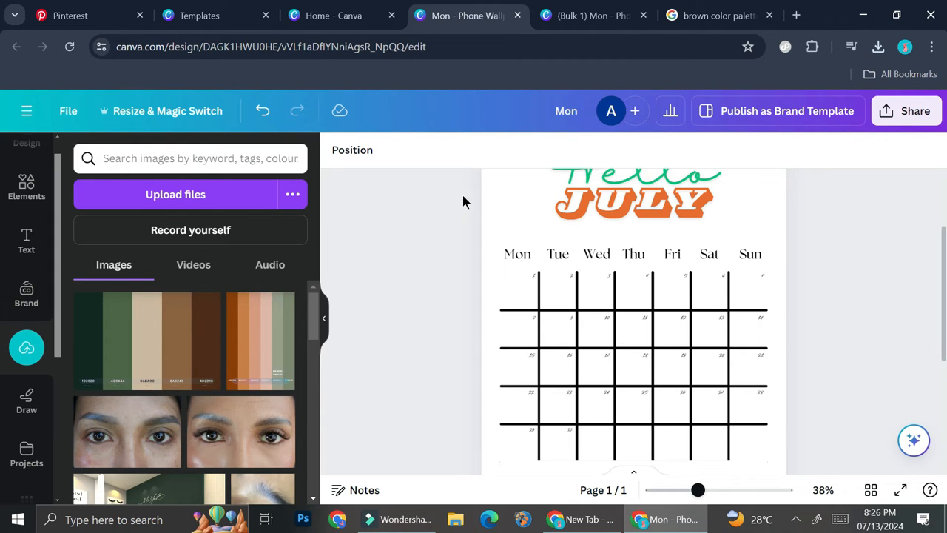
# Add the uploaded Brown and Sage palette image to the calendar page
pyautogui.click(681, 490)
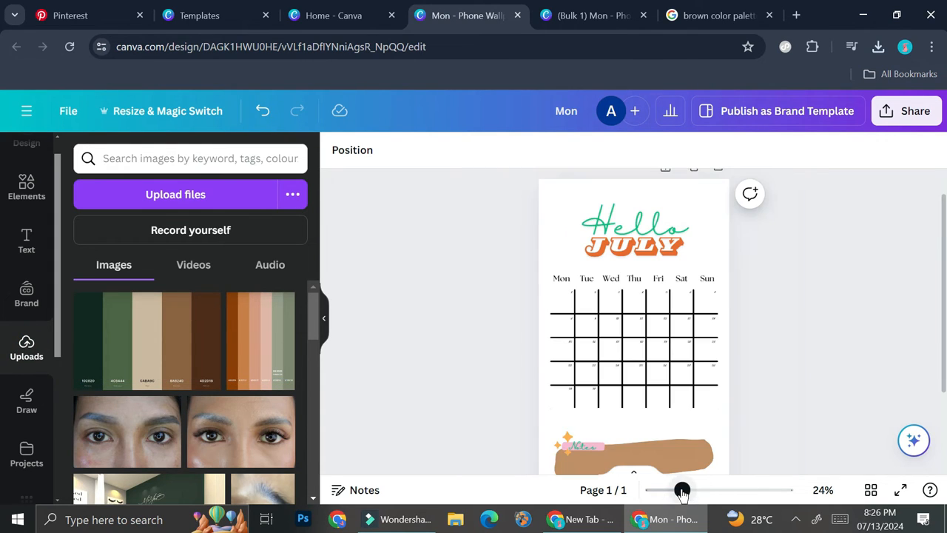
pyautogui.click(264, 354)
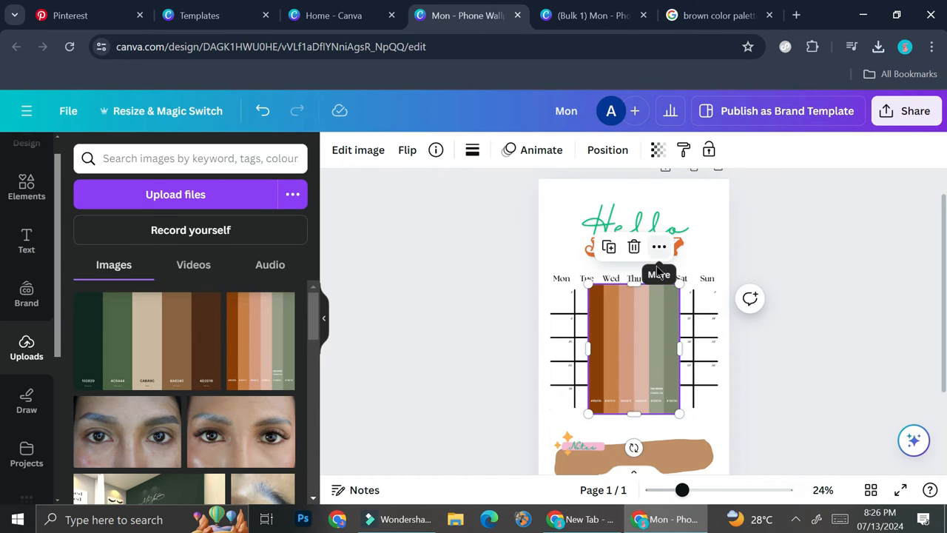
# Apply the colours of the Brown and Sage palette image to the calendar page
pyautogui.rightClick(633, 347)
pyautogui.scroll(-1, 702, 325)
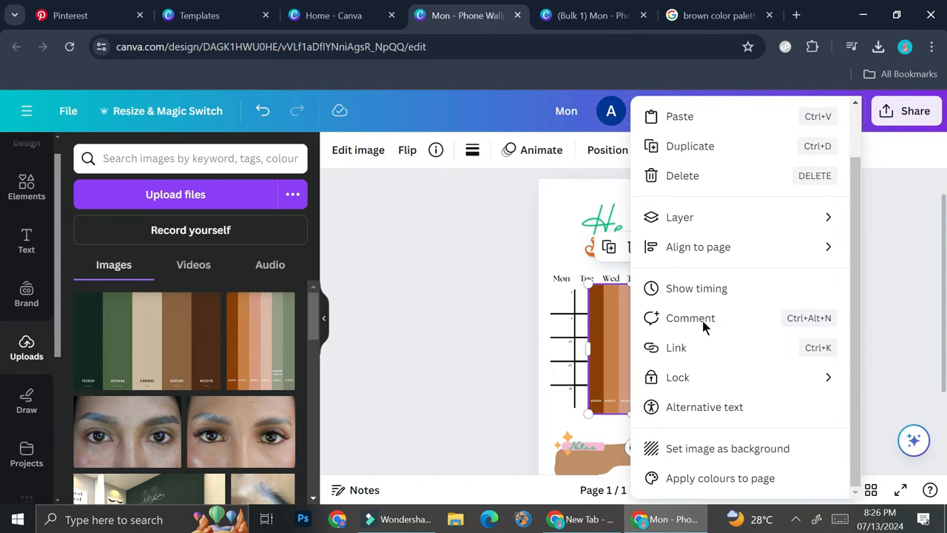
pyautogui.click(728, 481)
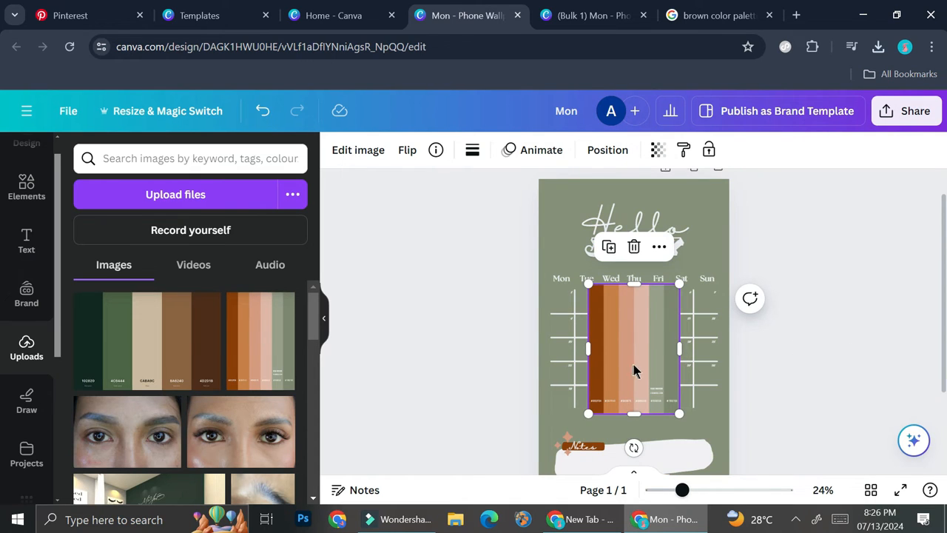
# Shift the Brown and Sage palette image slightly and repeatedly reapply its colours to the page to try different arrangements
pyautogui.moveTo(647, 355); pyautogui.dragTo(663, 366)
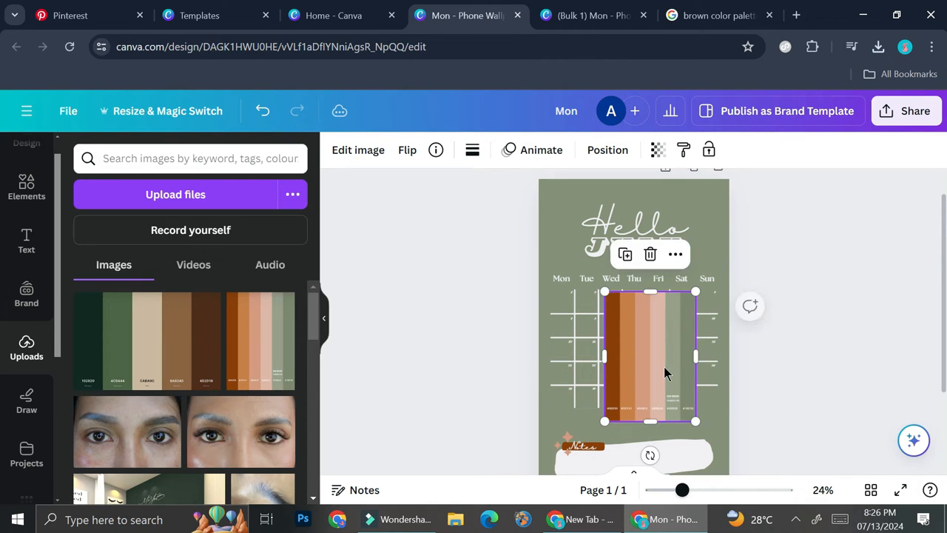
pyautogui.scroll(-3, 664, 366)
pyautogui.scroll(2, 664, 366)
pyautogui.rightClick(670, 339)
pyautogui.scroll(-2, 729, 407)
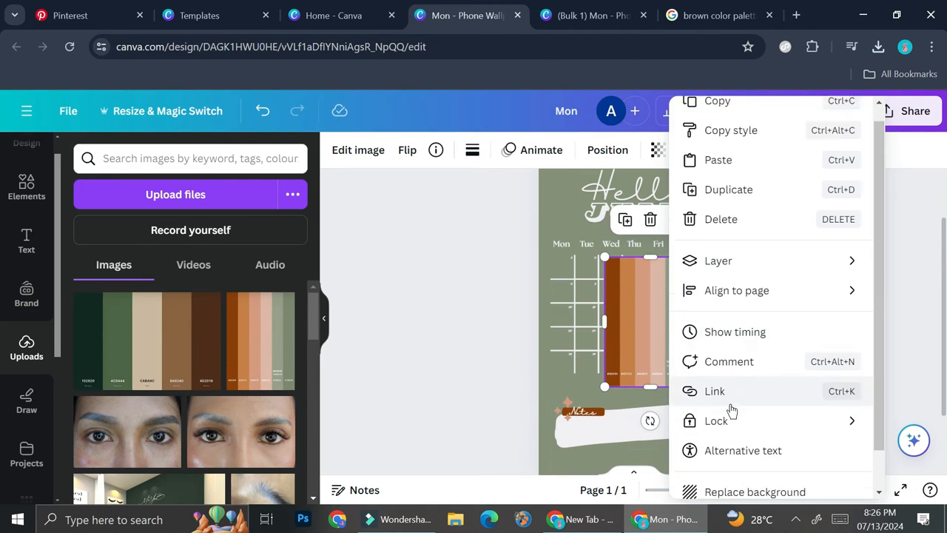
pyautogui.click(731, 477)
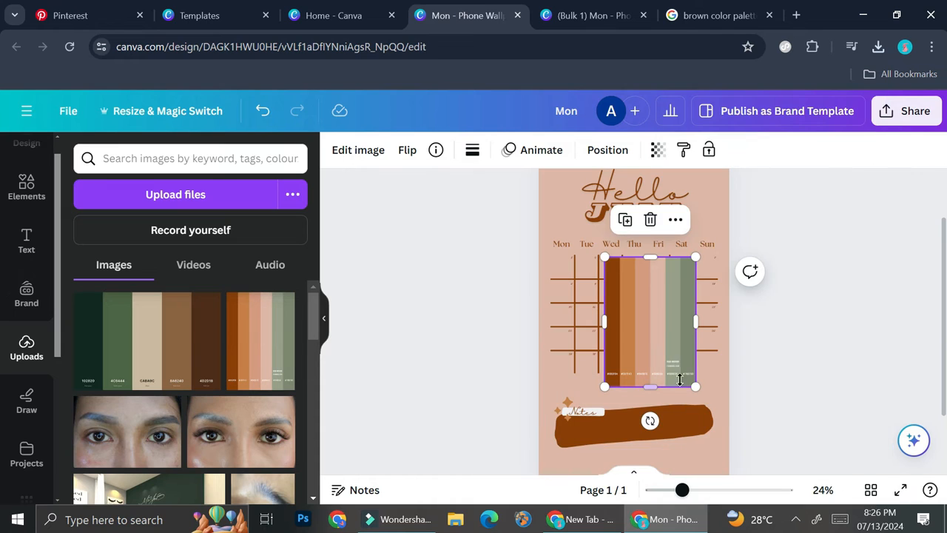
pyautogui.rightClick(669, 334)
pyautogui.scroll(-2, 668, 373)
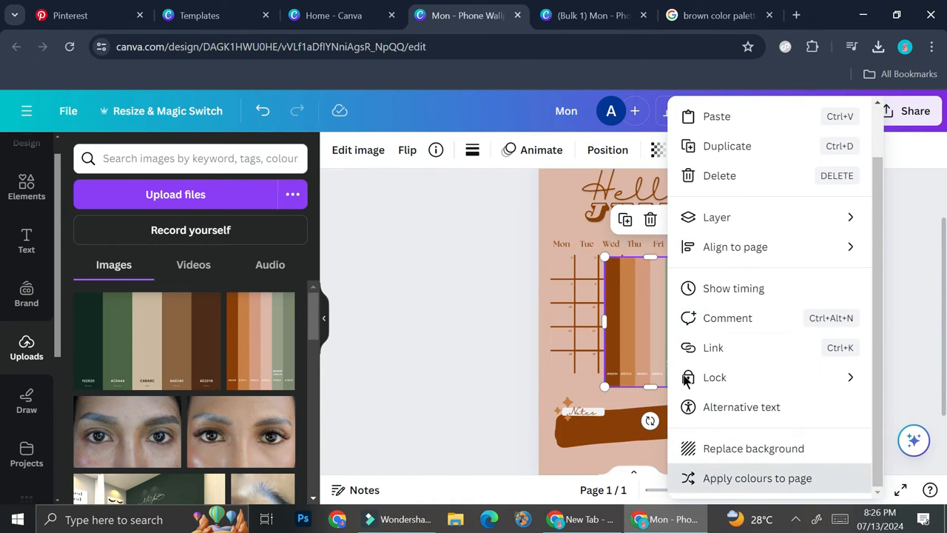
pyautogui.click(725, 478)
pyautogui.rightClick(663, 309)
pyautogui.scroll(-2, 765, 372)
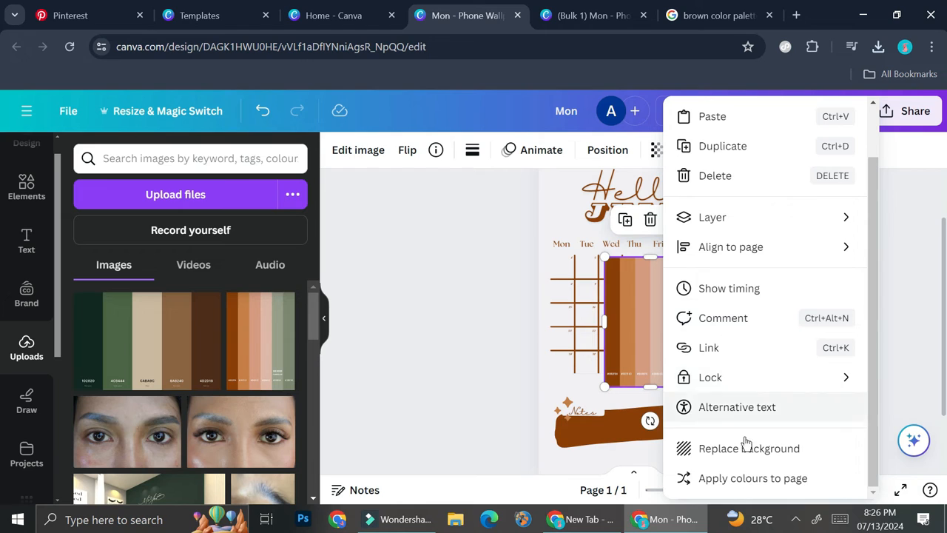
pyautogui.click(732, 478)
pyautogui.rightClick(644, 319)
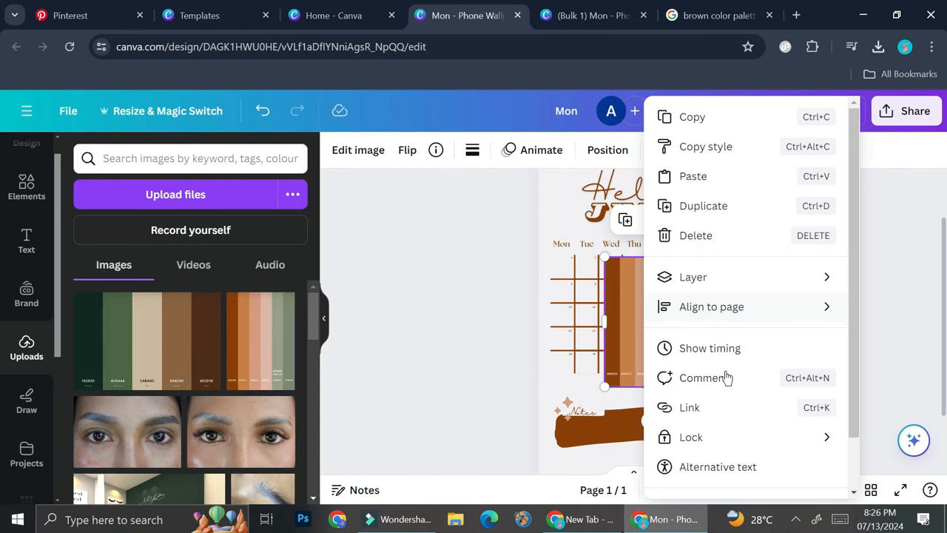
pyautogui.scroll(-2, 725, 377)
pyautogui.click(698, 482)
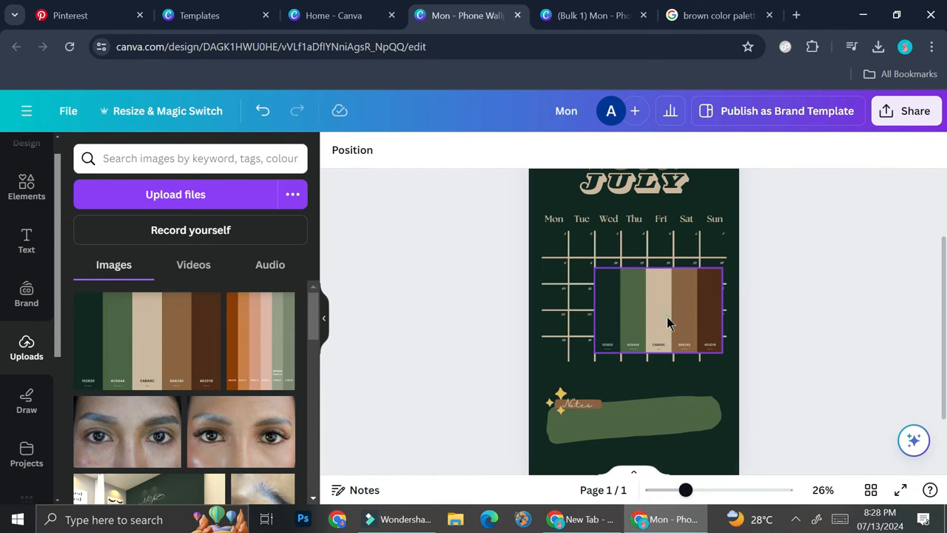
# Delete the dark green and brown palette image from the calendar page
pyautogui.moveTo(668, 321); pyautogui.dragTo(629, 302)
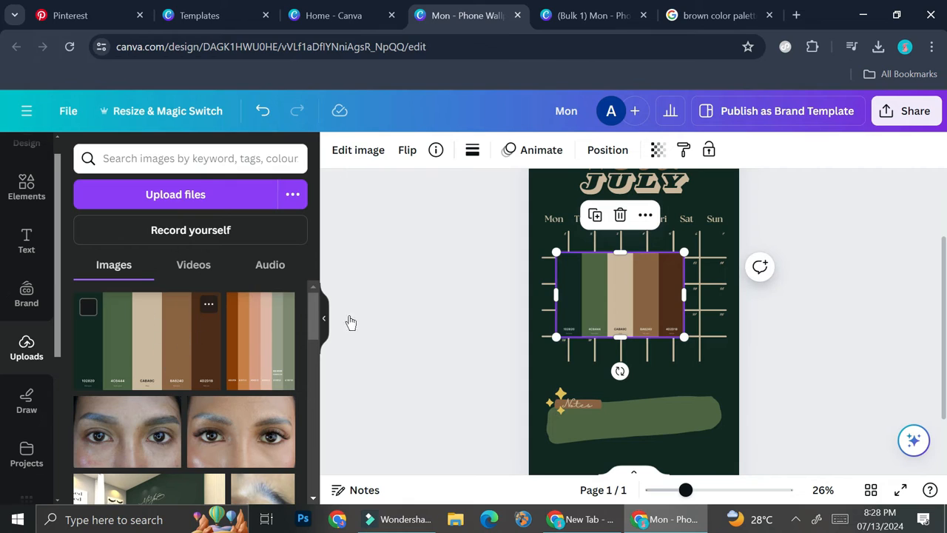
pyautogui.press('Delete')
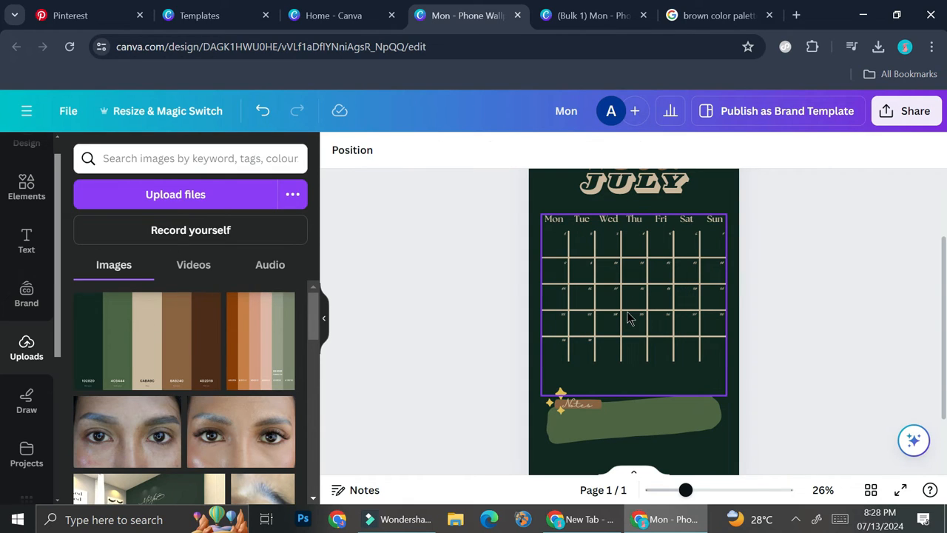
# Add the tan curved corner shape at the page's lower-right corner and set its transparency to 86
pyautogui.click(28, 186)
pyautogui.scroll(-1, 694, 383)
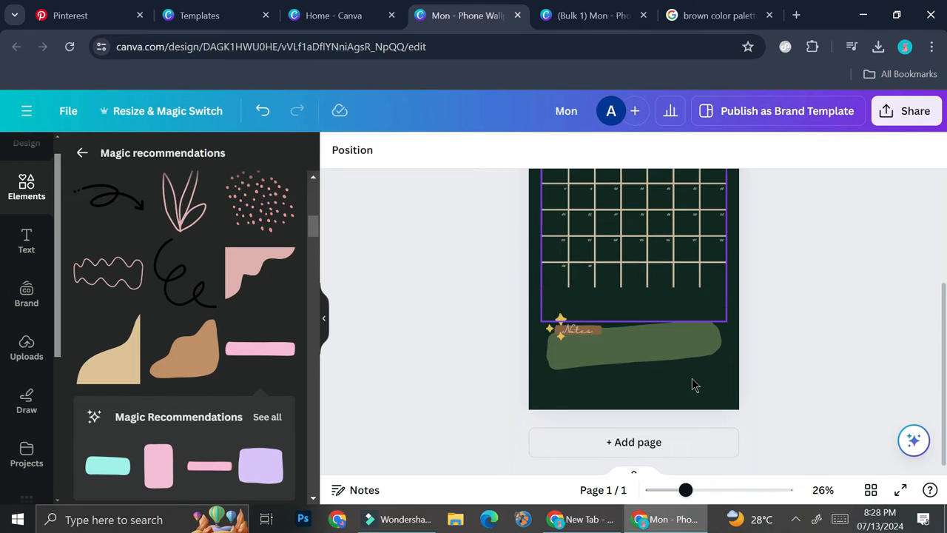
pyautogui.scroll(2, 596, 302)
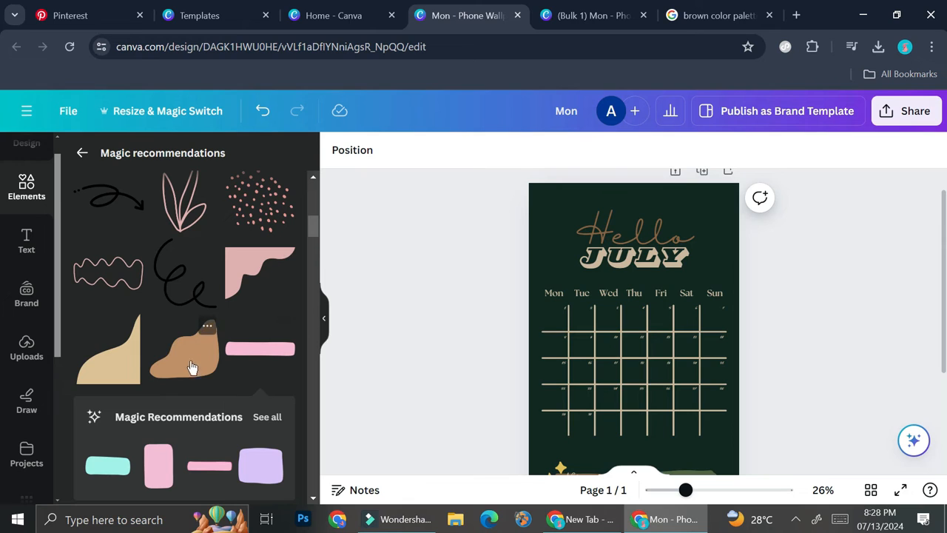
pyautogui.click(130, 360)
pyautogui.moveTo(652, 387); pyautogui.dragTo(730, 389)
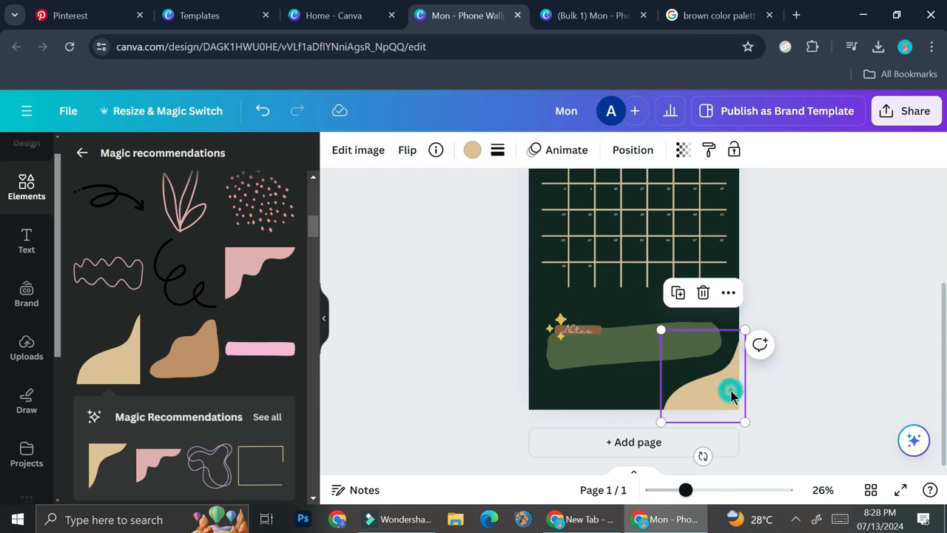
pyautogui.click(685, 151)
pyautogui.moveTo(634, 212)
pyautogui.mouseDown()
pyautogui.moveTo(599, 214)
pyautogui.moveTo(615, 212)
pyautogui.moveTo(625, 225)
pyautogui.mouseUp()
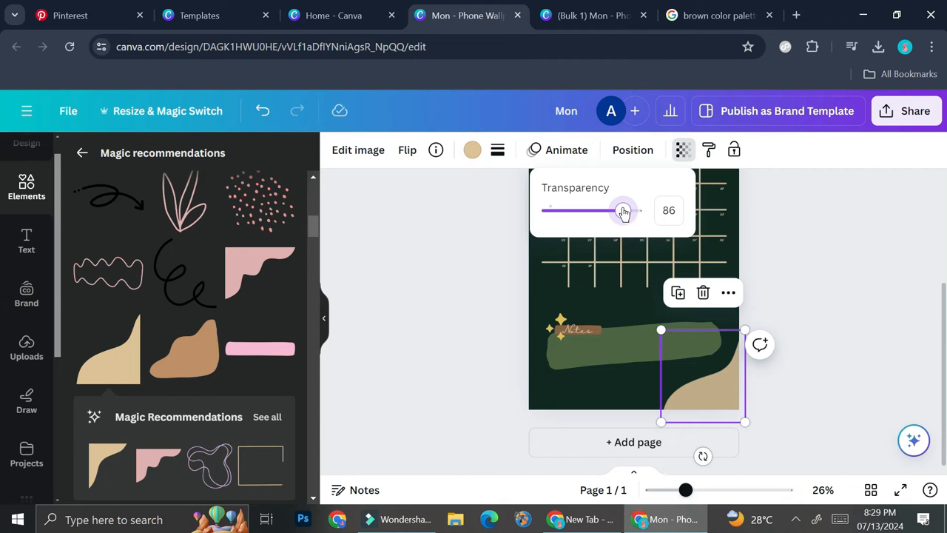
pyautogui.click(807, 278)
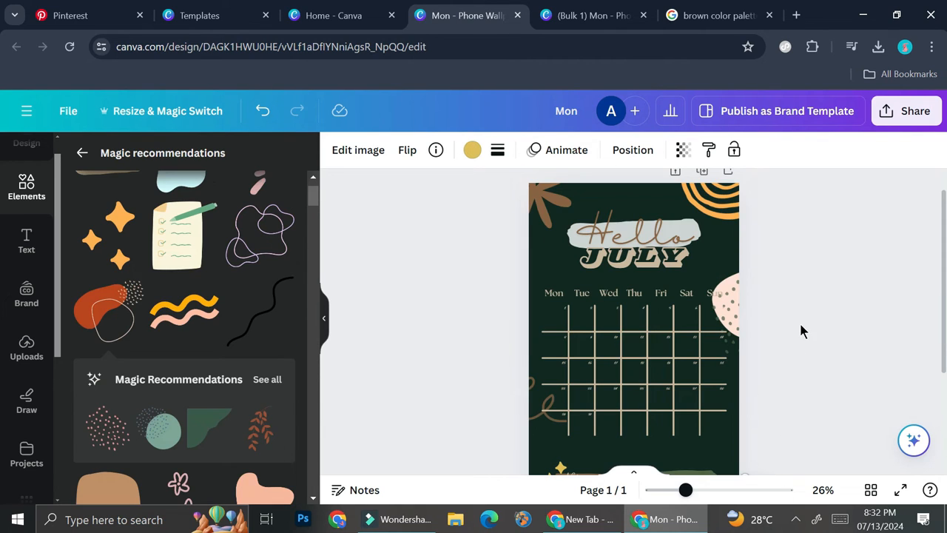
# Review the decorated calendar page, the printable planner pins on Pinterest and the bulk-created design, and return to the original calendar design
pyautogui.click(708, 490)
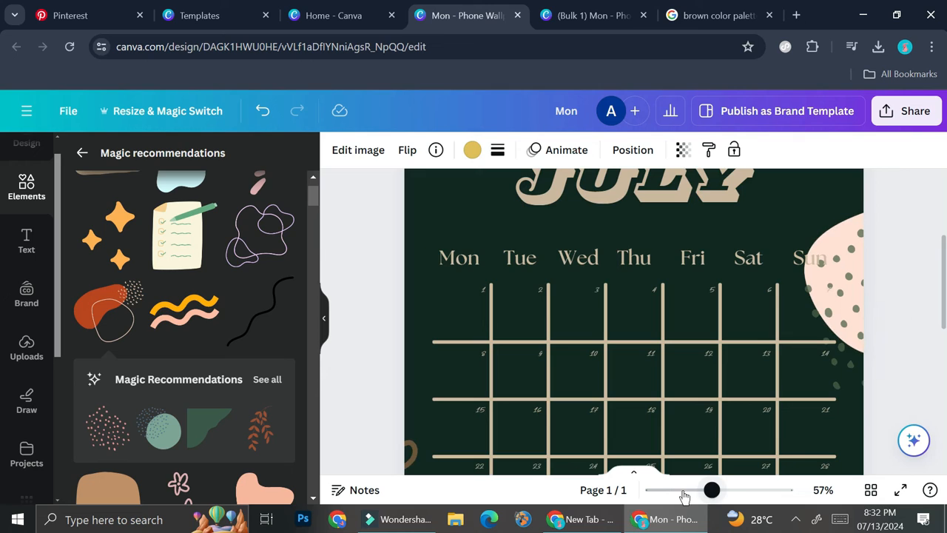
pyautogui.click(679, 492)
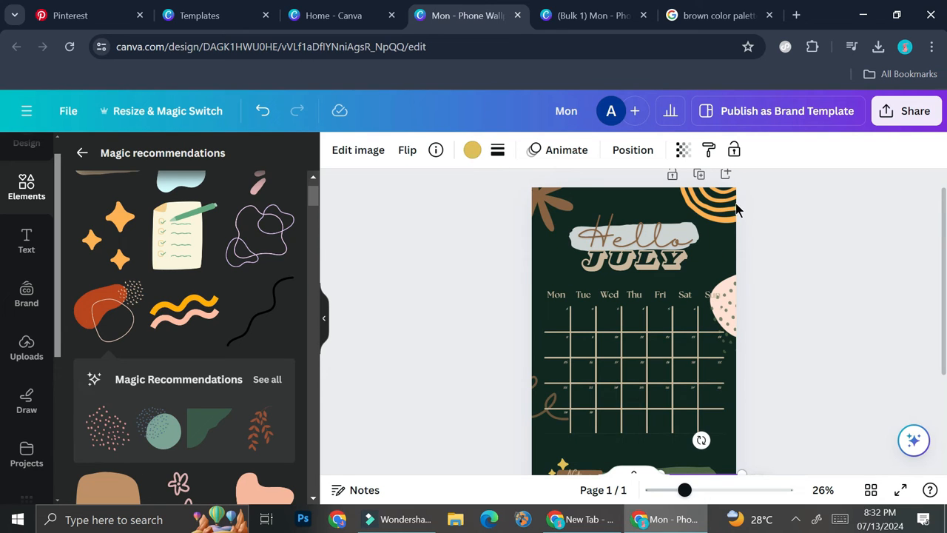
pyautogui.scroll(-2, 674, 383)
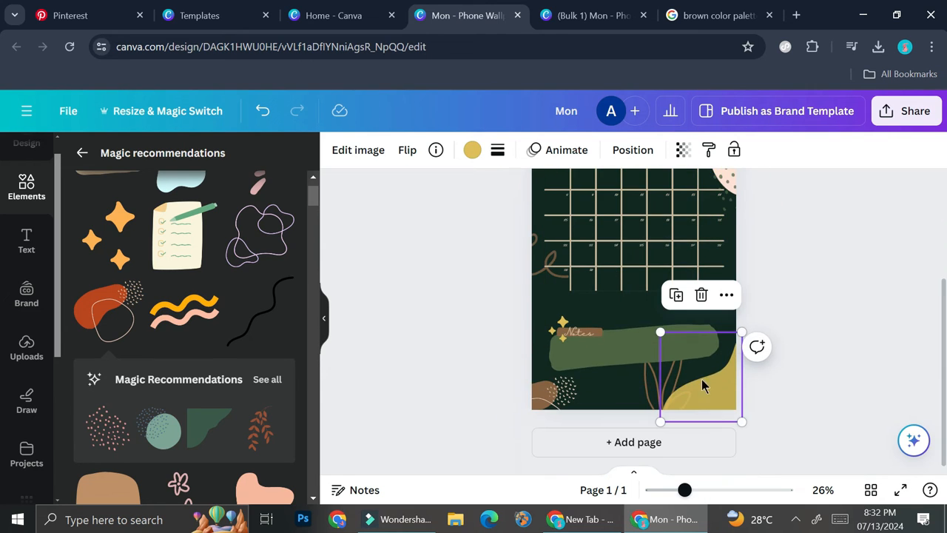
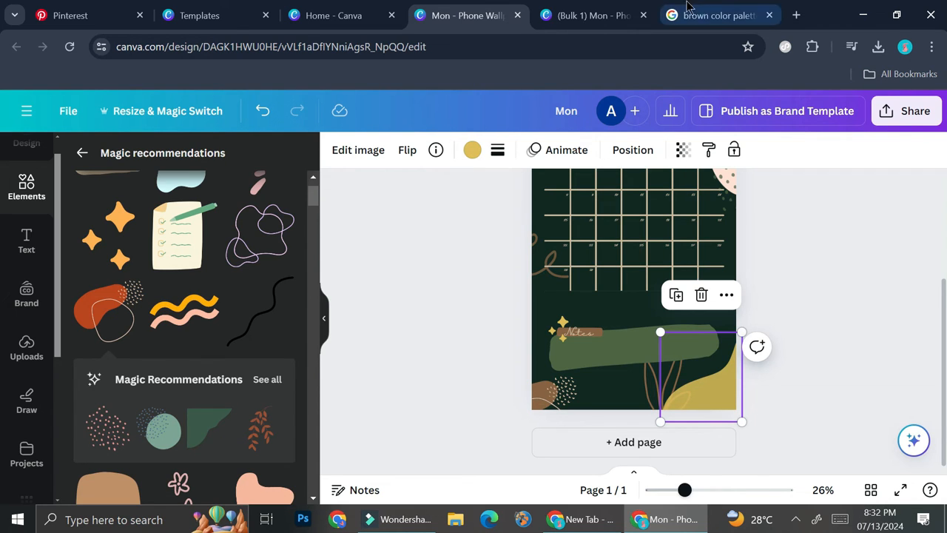
pyautogui.click(111, 14)
pyautogui.scroll(1, 858, 332)
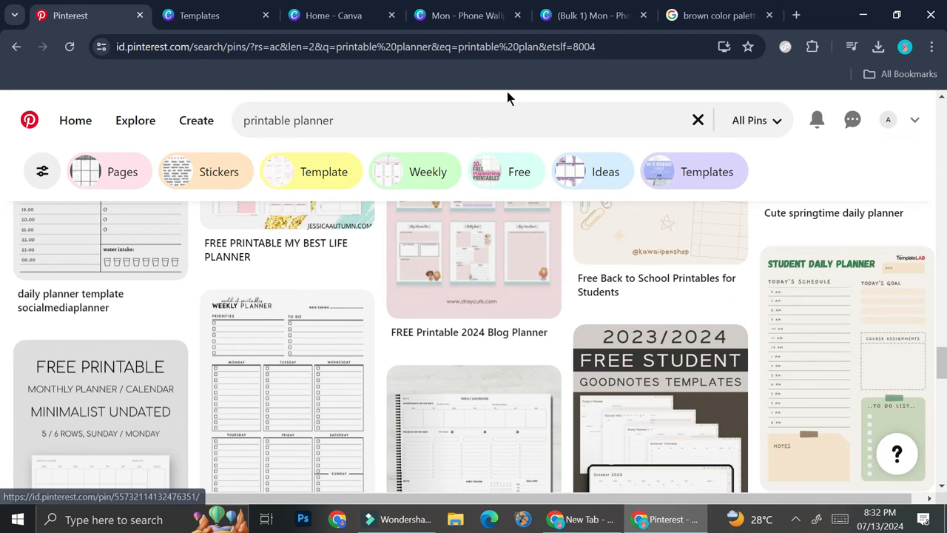
pyautogui.click(610, 9)
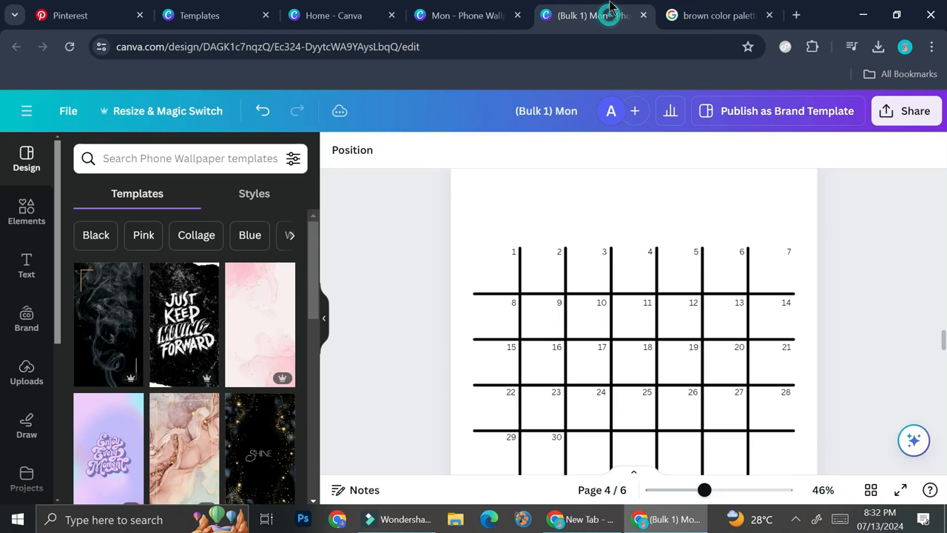
pyautogui.click(514, 7)
pyautogui.scroll(3, 739, 312)
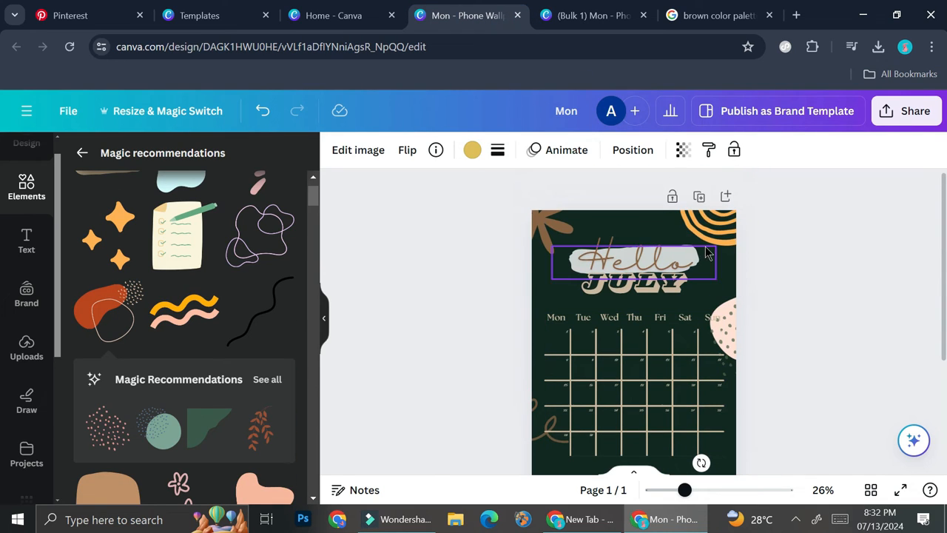
# Duplicate the decorated calendar page and delete the calendar grid and the JULY title from the copy
pyautogui.click(707, 197)
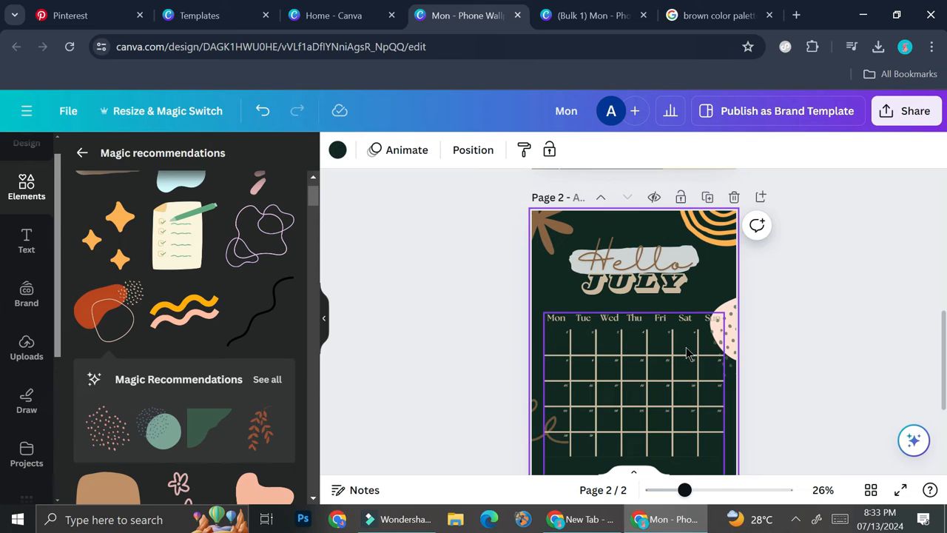
pyautogui.click(819, 302)
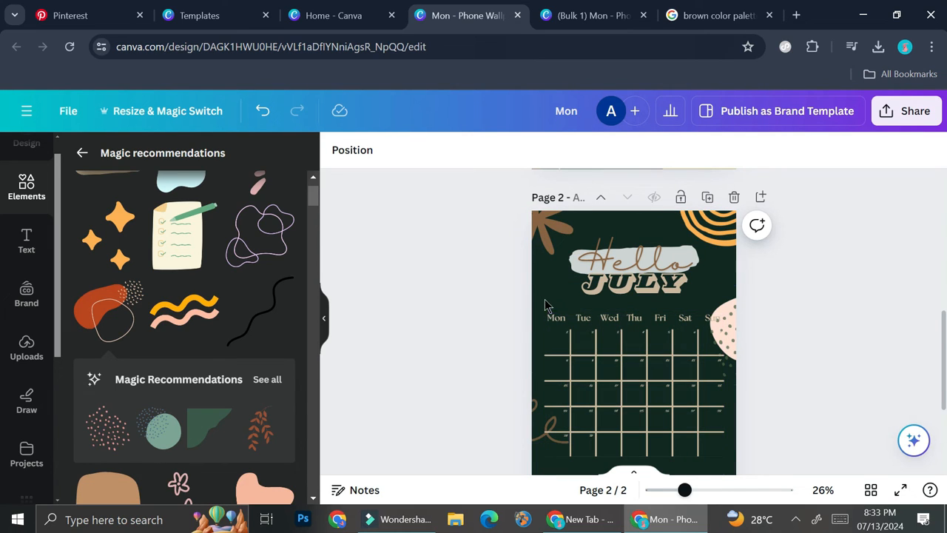
pyautogui.click(568, 331)
pyautogui.press('Delete')
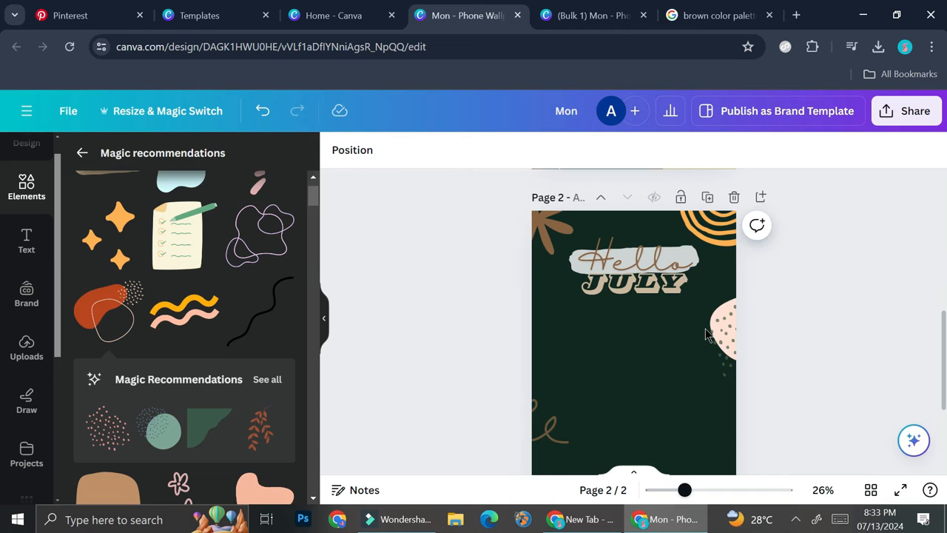
pyautogui.click(624, 285)
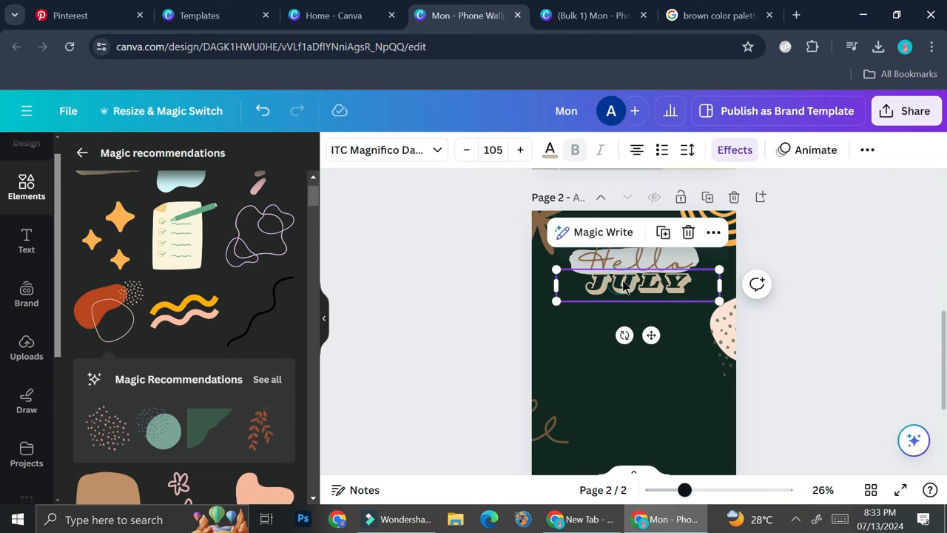
pyautogui.press('Delete')
# Replace the Hello heading on page 2 with "This & That"
pyautogui.click(628, 265)
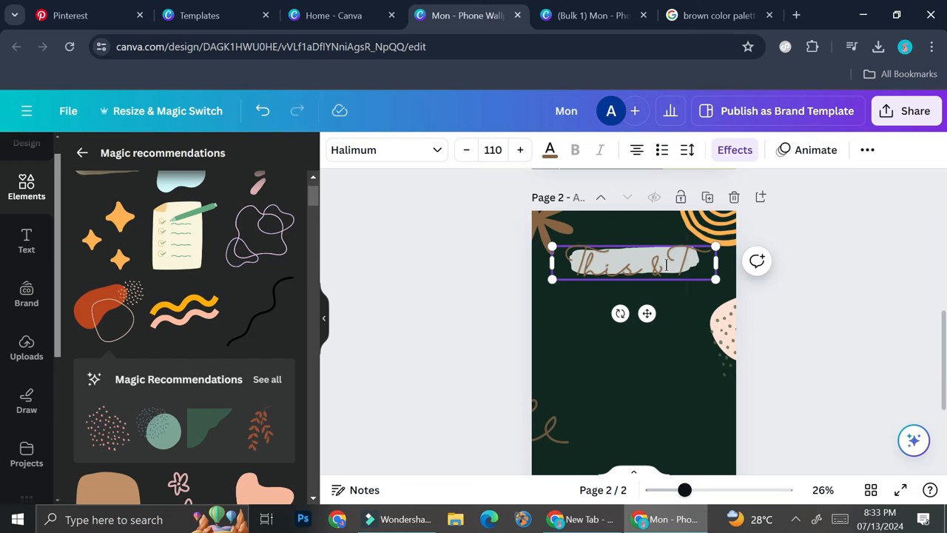
pyautogui.write('hat')
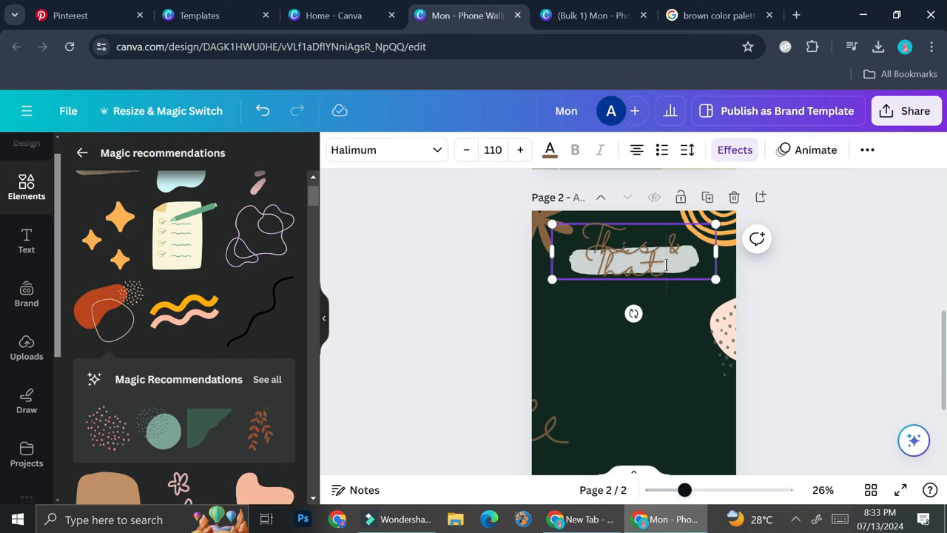
# Reduce the "This & That" heading to font size 70.7 and position it on one line over the grey brush stroke
pyautogui.click(467, 154)
pyautogui.click(467, 154)
pyautogui.click(466, 154)
pyautogui.click(467, 154)
pyautogui.click(467, 156)
pyautogui.click(468, 156)
pyautogui.click(468, 155)
pyautogui.click(467, 156)
pyautogui.click(468, 156)
pyautogui.click(468, 156)
pyautogui.moveTo(650, 312); pyautogui.dragTo(653, 299)
# Set the heading's letter spacing to 0 and its line spacing to 0.96
pyautogui.moveTo(685, 489); pyautogui.dragTo(702, 489)
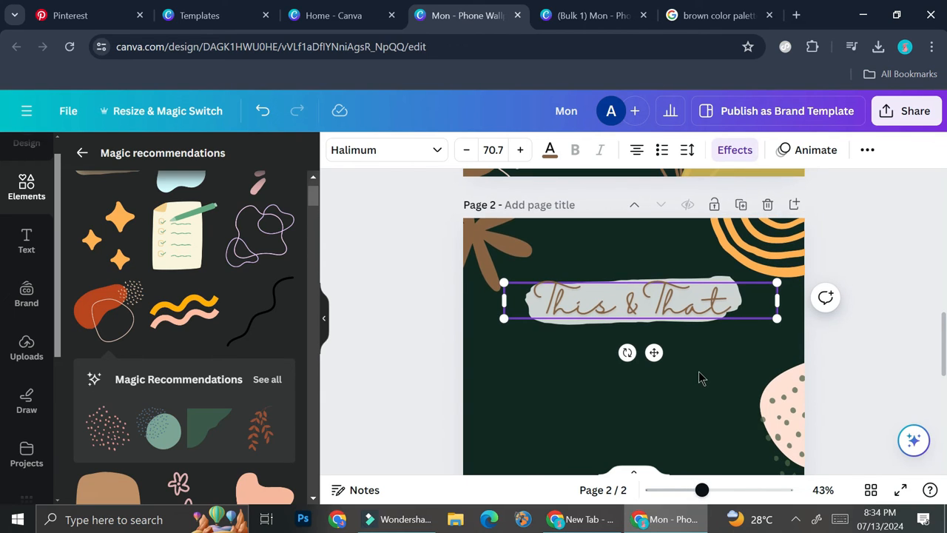
pyautogui.click(684, 155)
pyautogui.moveTo(724, 214)
pyautogui.mouseDown()
pyautogui.moveTo(705, 214)
pyautogui.moveTo(722, 211)
pyautogui.mouseUp()
pyautogui.moveTo(717, 265)
pyautogui.mouseDown()
pyautogui.moveTo(733, 264)
pyautogui.moveTo(718, 270)
pyautogui.moveTo(725, 270)
pyautogui.mouseUp()
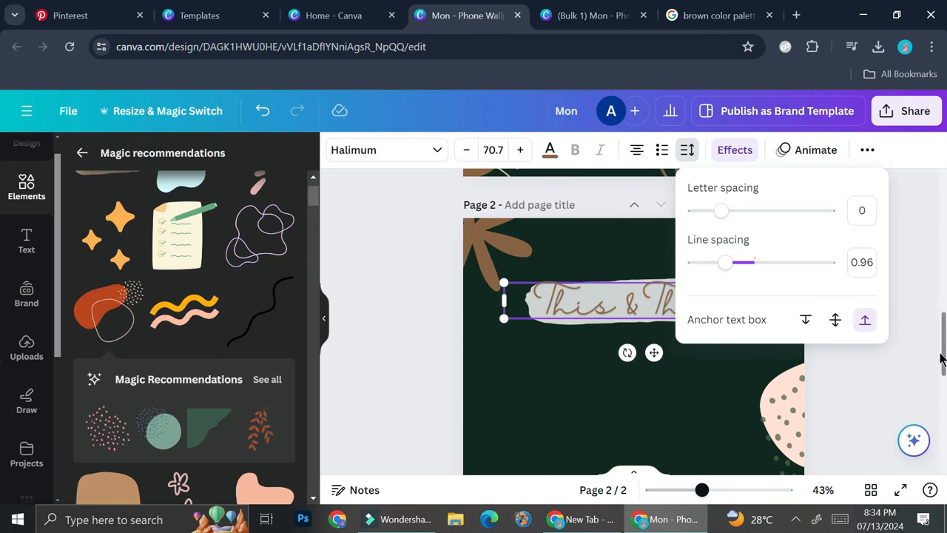
pyautogui.click(941, 359)
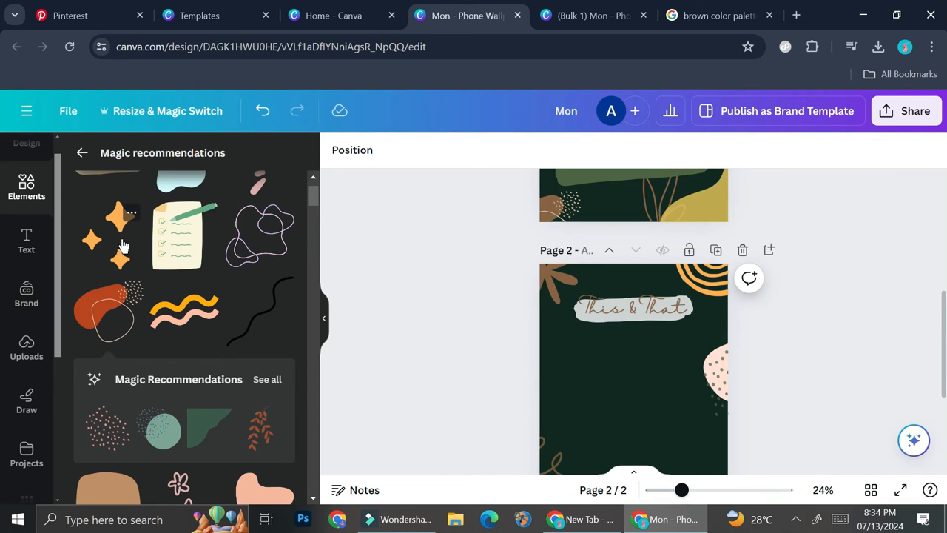
# Add the orange sparkle stars below the heading's left end and the orange and pink wavy lines near the middle of page 2
pyautogui.click(148, 252)
pyautogui.moveTo(634, 437); pyautogui.dragTo(581, 362)
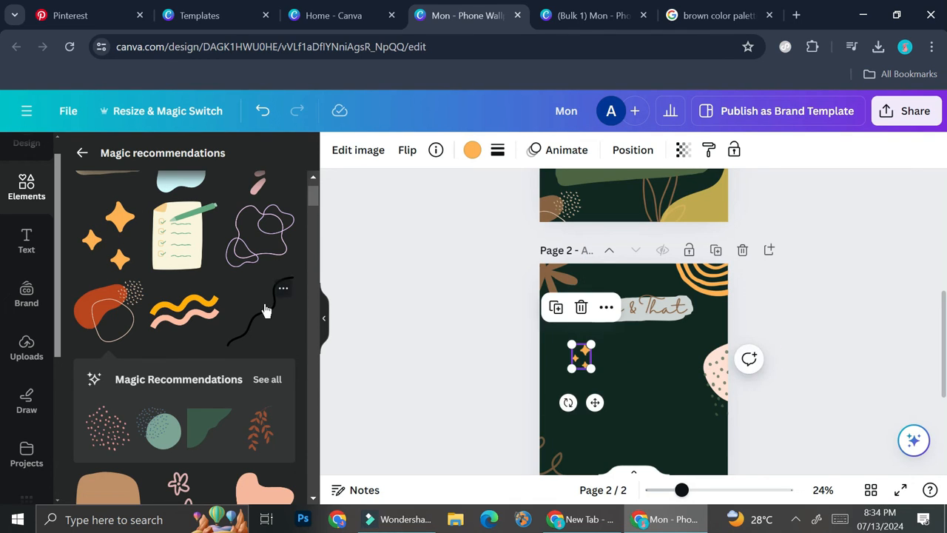
pyautogui.click(185, 310)
pyautogui.moveTo(634, 433); pyautogui.dragTo(668, 415)
# Add the pink outlined flowers to page 2, shrink them and place them between the heading and the wavy lines
pyautogui.scroll(-2, 190, 321)
pyautogui.click(193, 442)
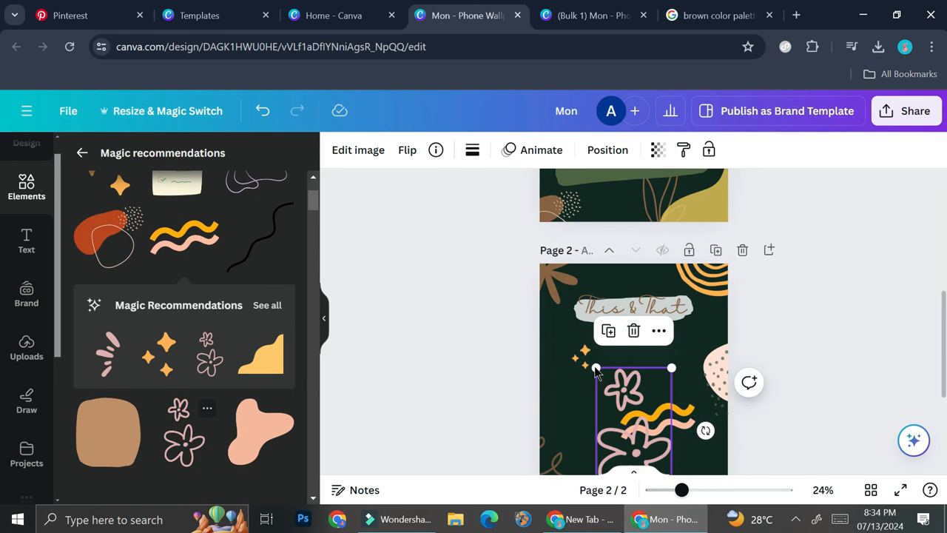
pyautogui.moveTo(622, 427); pyautogui.dragTo(600, 407)
pyautogui.moveTo(644, 354); pyautogui.dragTo(661, 364)
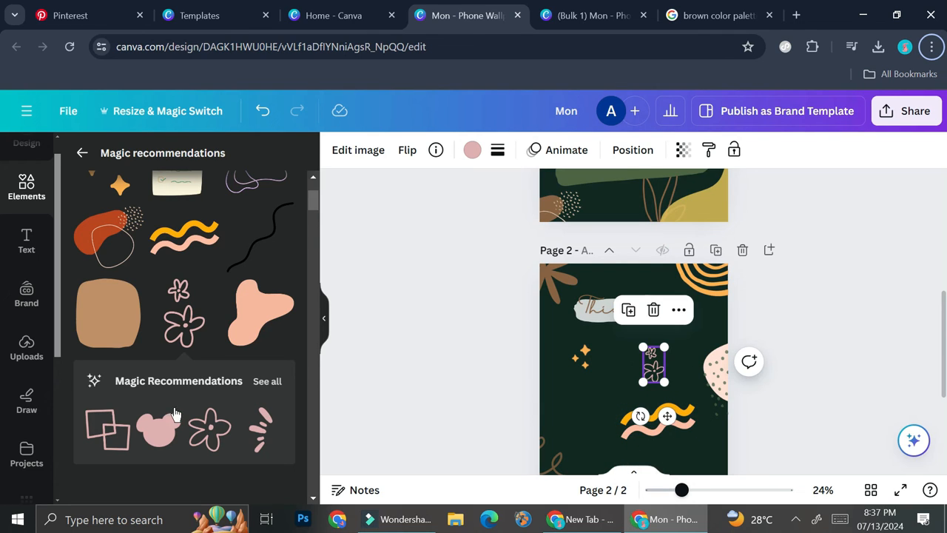
# Add the pink mouse-head shape to page 2, shrink it and place it just below the wavy lines
pyautogui.click(157, 429)
pyautogui.scroll(-3, 639, 335)
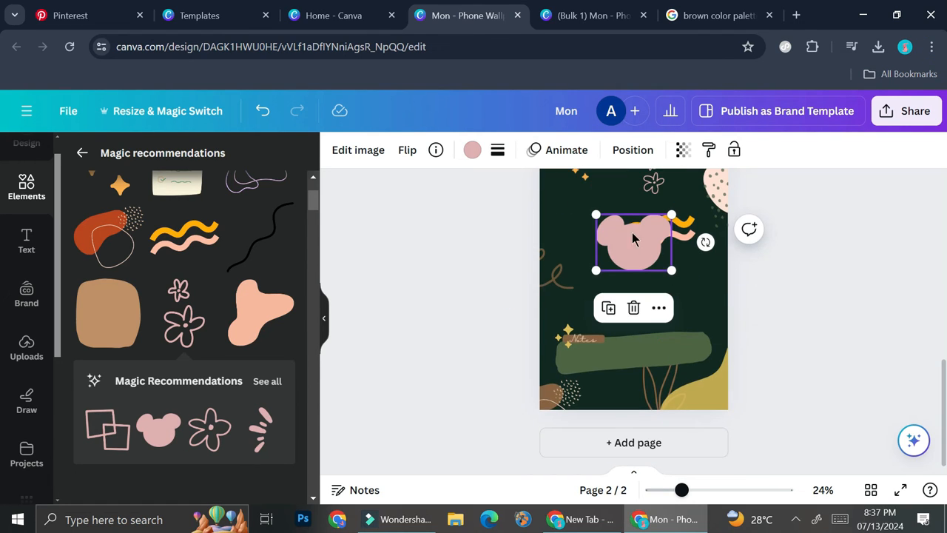
pyautogui.moveTo(673, 267)
pyautogui.mouseDown()
pyautogui.moveTo(620, 231)
pyautogui.moveTo(674, 261)
pyautogui.mouseUp()
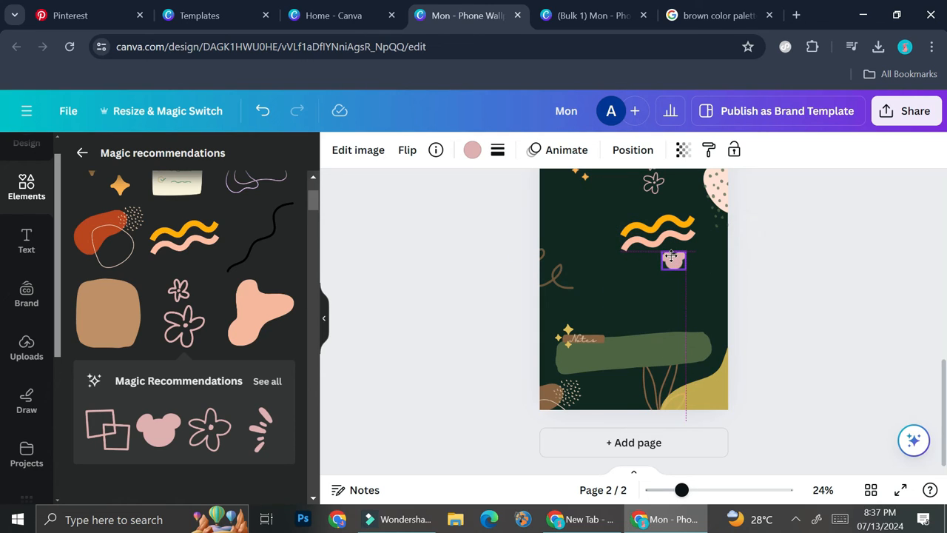
# Delete the green brush shape behind the "Notes" label and add the brown rounded square below the heading's left end
pyautogui.click(634, 352)
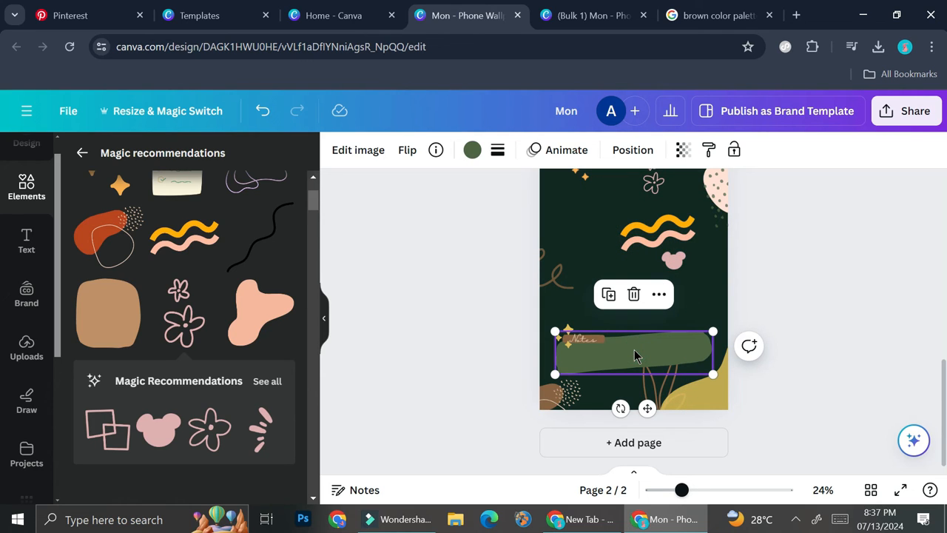
pyautogui.press('Delete')
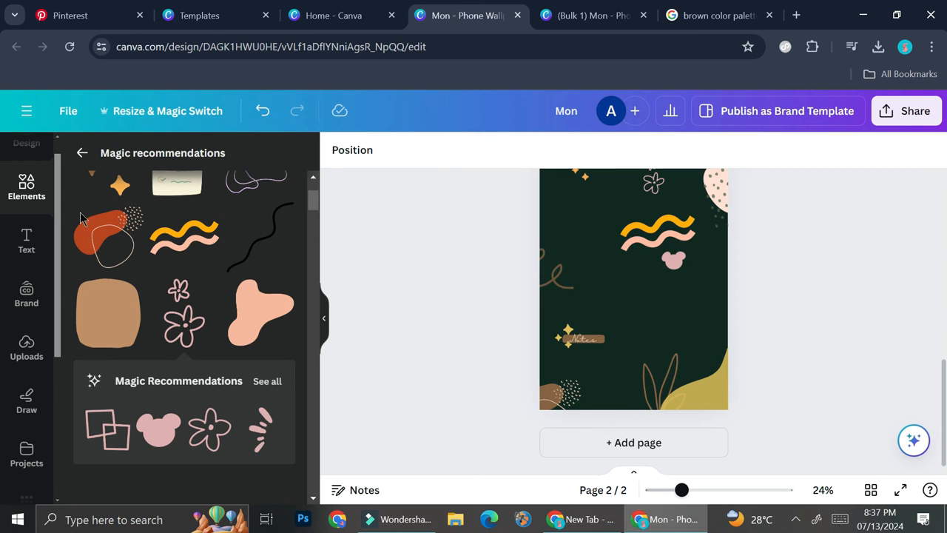
pyautogui.click(101, 332)
pyautogui.click(716, 490)
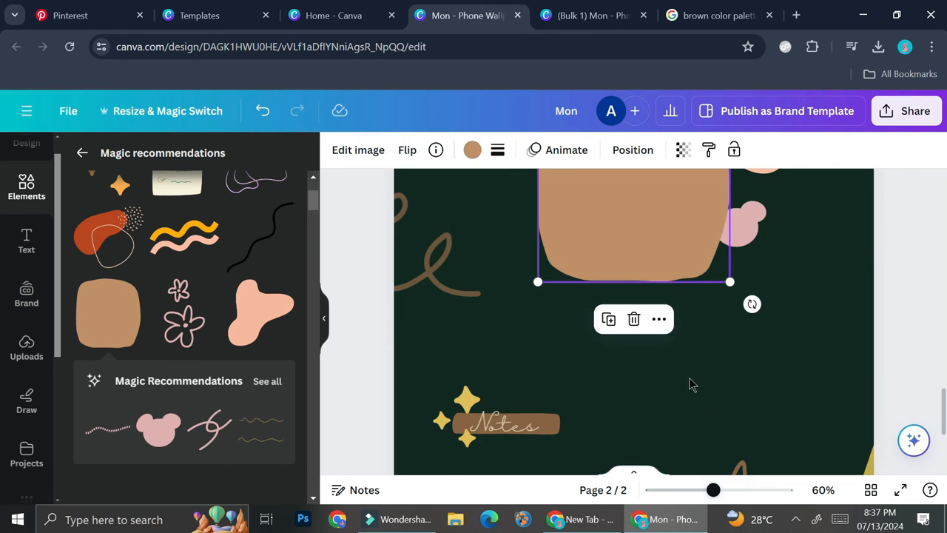
pyautogui.scroll(4, 673, 388)
pyautogui.moveTo(657, 399); pyautogui.dragTo(557, 310)
pyautogui.scroll(2, 558, 340)
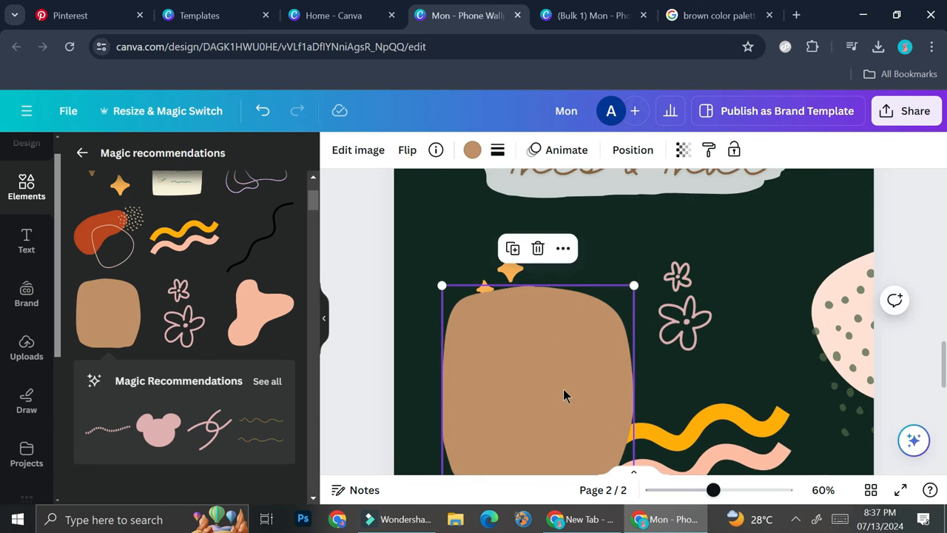
# Bring the orange sparkle stars to the front and place them on the brown square's upper-left corner
pyautogui.click(516, 283)
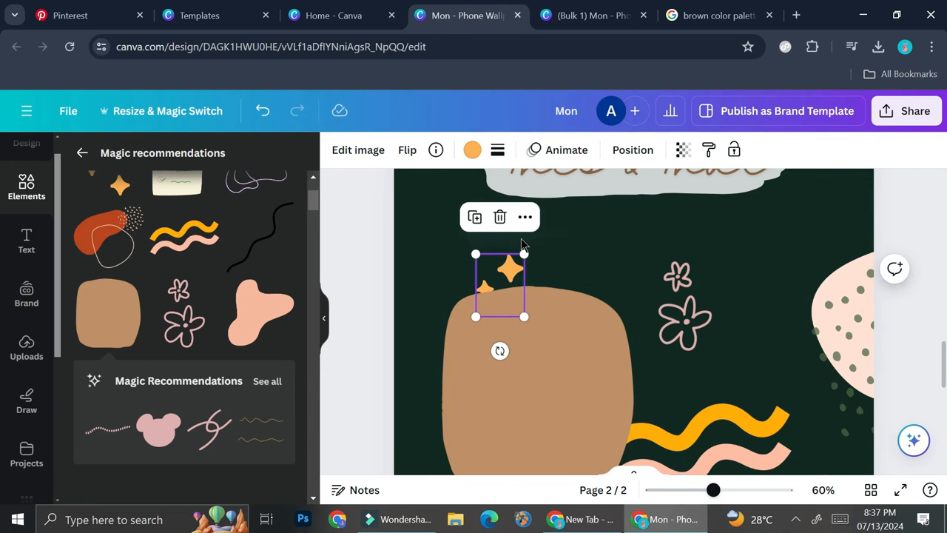
pyautogui.rightClick(515, 277)
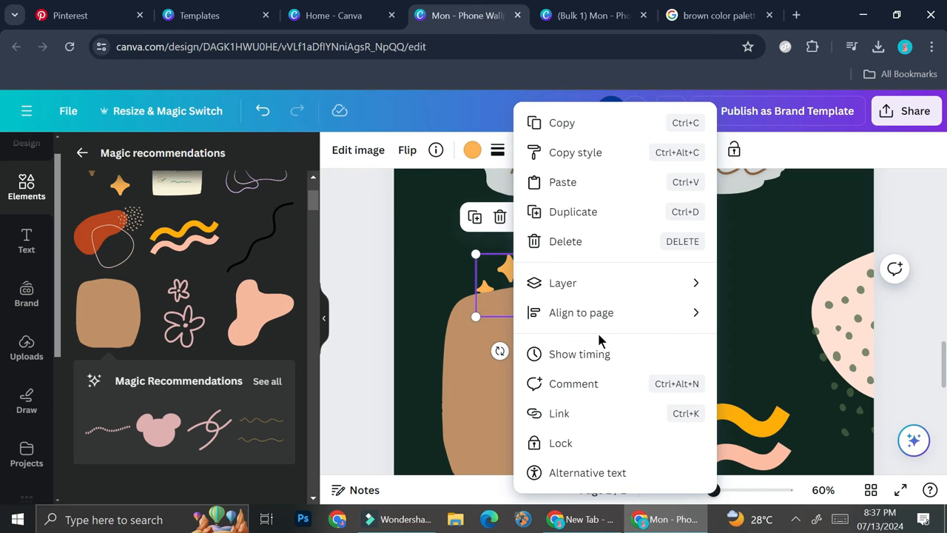
pyautogui.moveTo(676, 279)
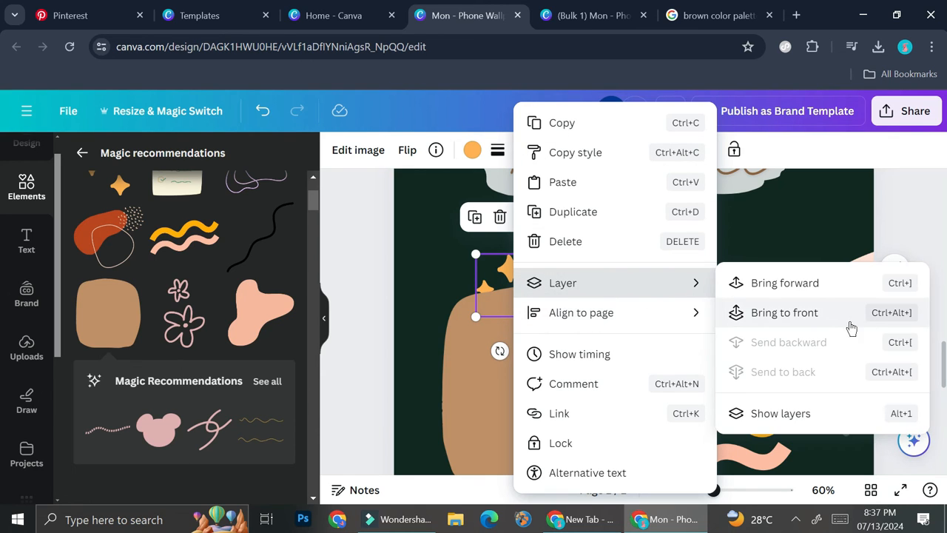
pyautogui.click(829, 326)
pyautogui.moveTo(514, 281); pyautogui.dragTo(480, 288)
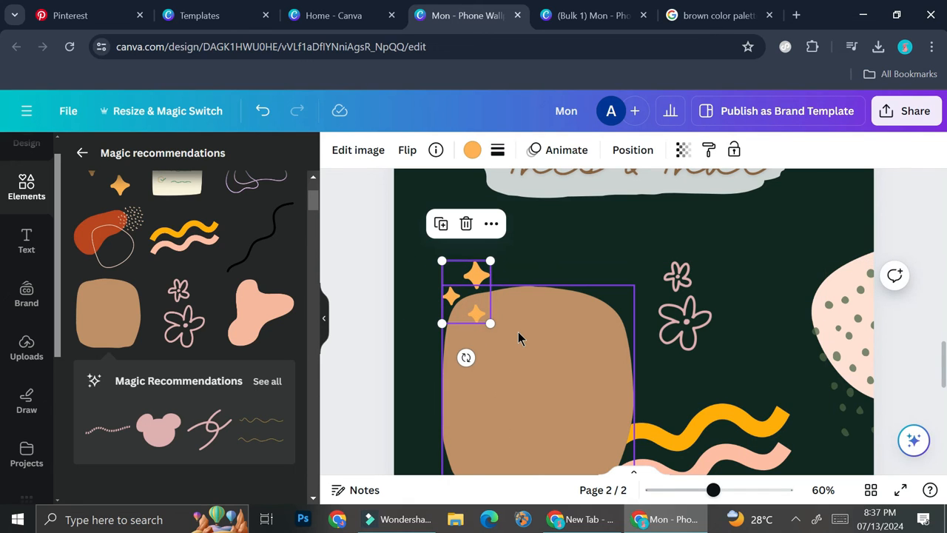
# Shift the wavy lines toward the page's lower right, and duplicate the brown square, placing the copy to its right at the same height
pyautogui.click(603, 364)
pyautogui.moveTo(735, 410); pyautogui.dragTo(827, 452)
pyautogui.click(550, 331)
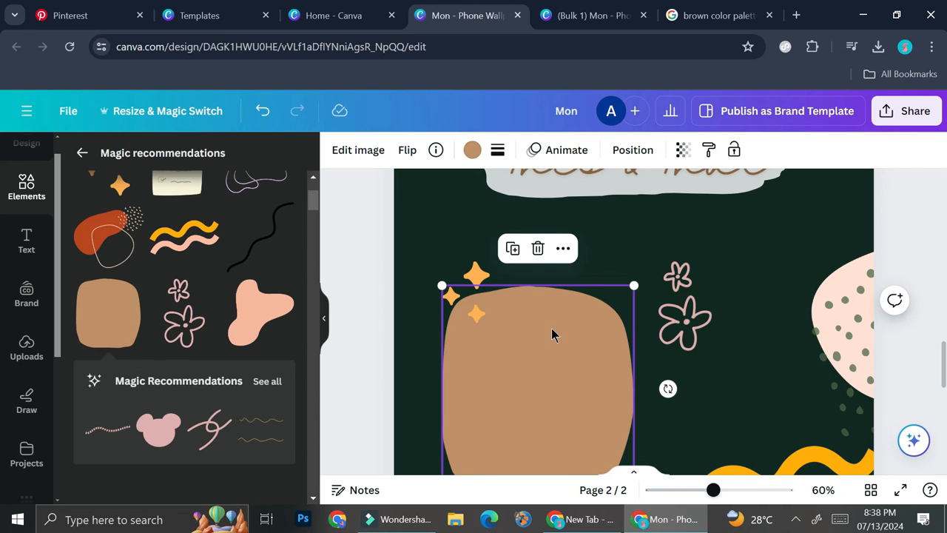
pyautogui.hotkey('ctrl', 'd')
pyautogui.moveTo(581, 332); pyautogui.dragTo(742, 318)
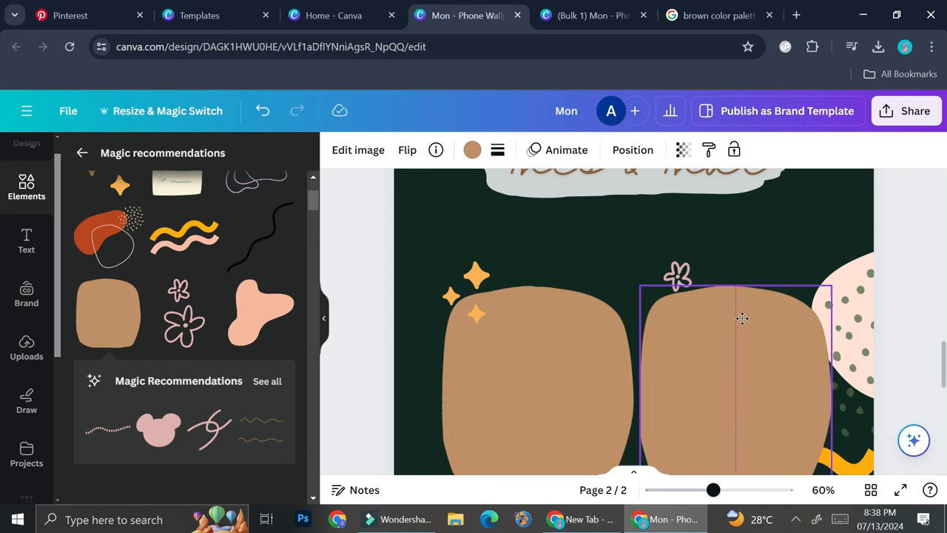
# Shrink the pink outlined flowers slightly and bring them forward over the second brown square
pyautogui.moveTo(679, 279); pyautogui.dragTo(656, 258)
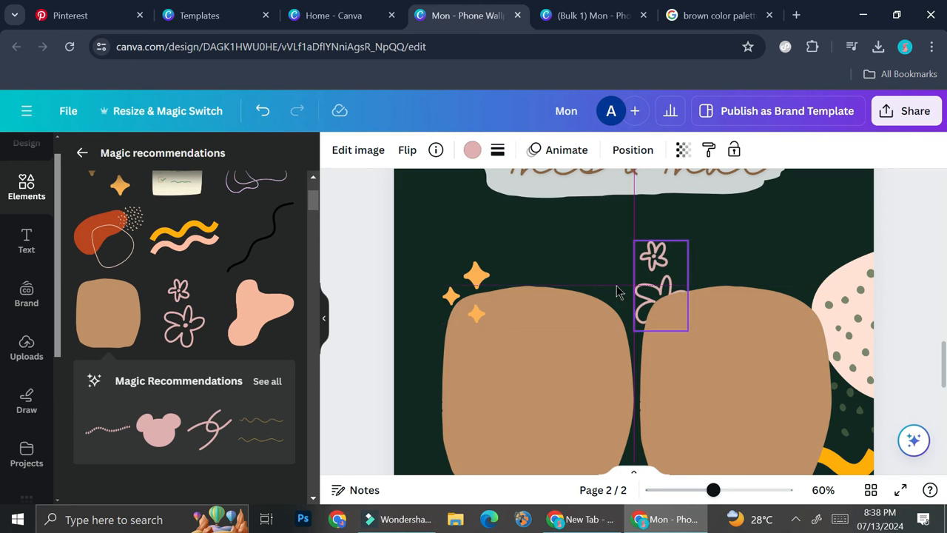
pyautogui.moveTo(685, 239); pyautogui.dragTo(675, 260)
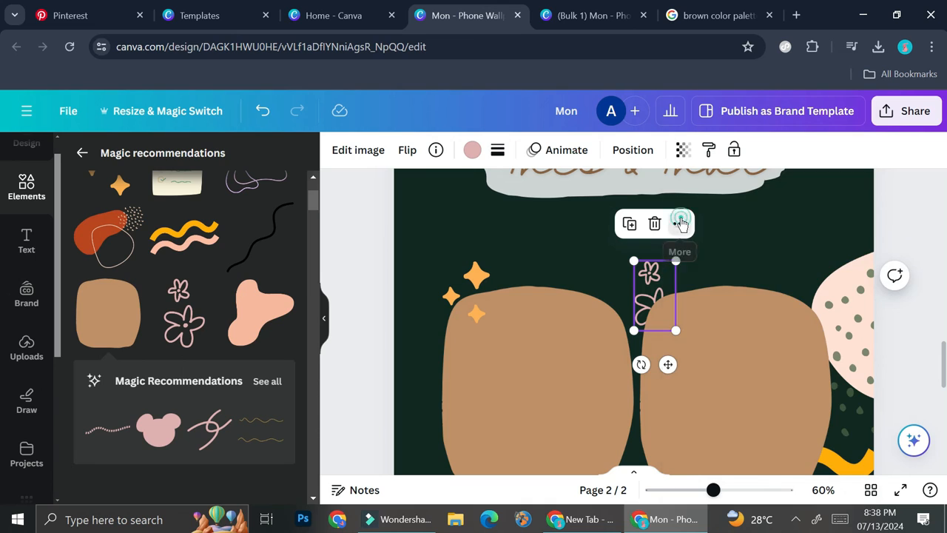
pyautogui.click(680, 224)
pyautogui.moveTo(729, 285)
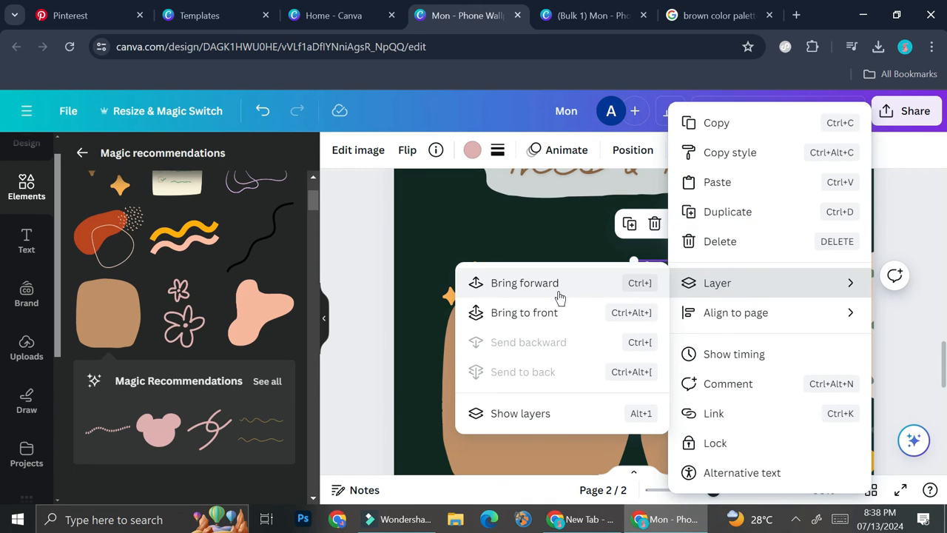
pyautogui.click(559, 282)
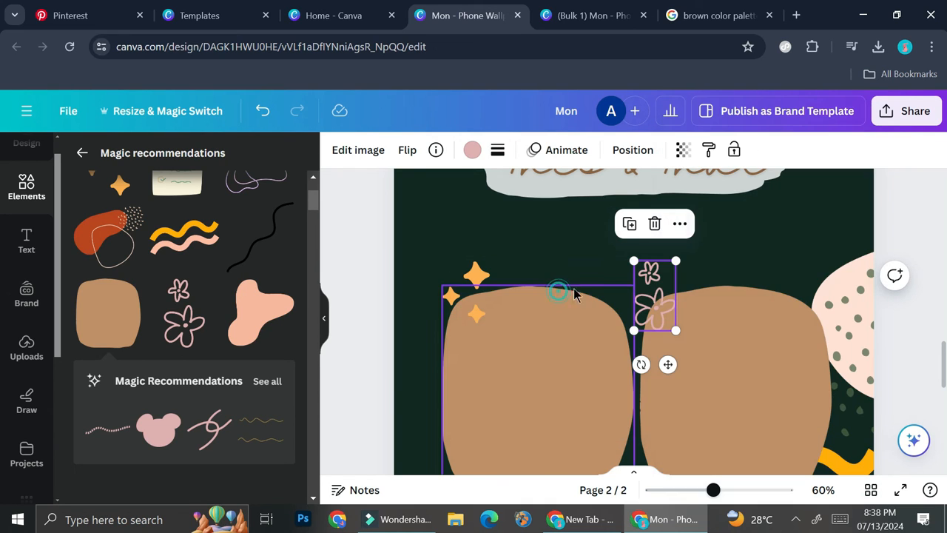
# Flip the outlined flowers horizontally and place them on the second brown square's upper-right corner
pyautogui.moveTo(655, 294); pyautogui.dragTo(775, 295)
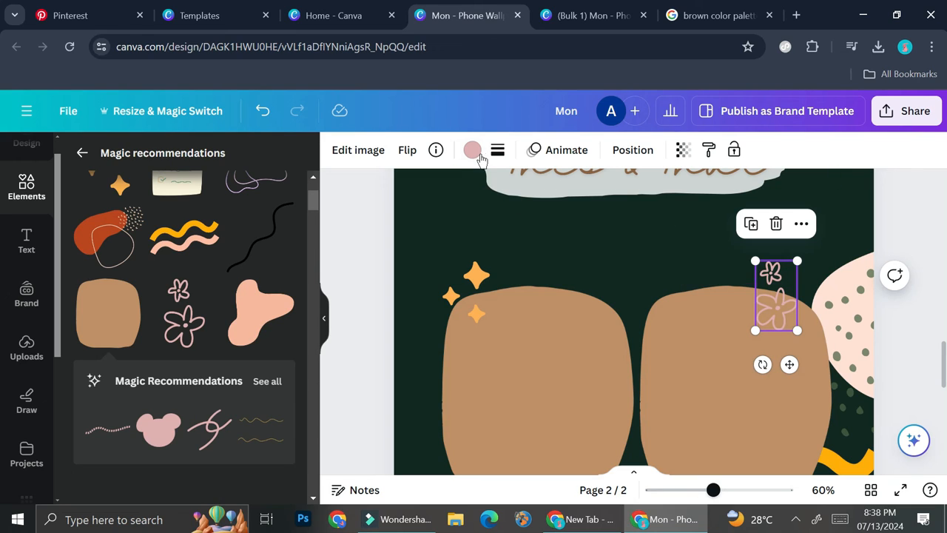
pyautogui.click(406, 150)
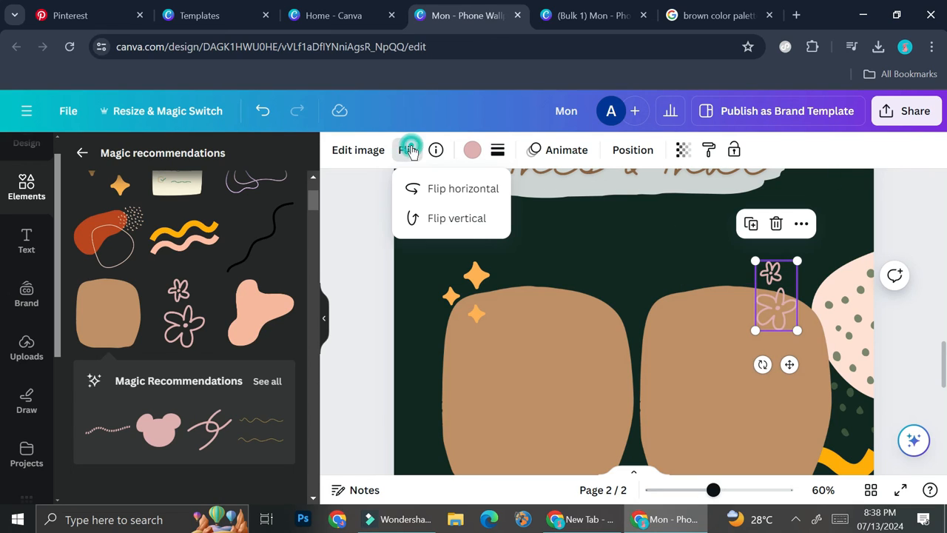
pyautogui.click(463, 189)
pyautogui.moveTo(775, 296); pyautogui.dragTo(790, 305)
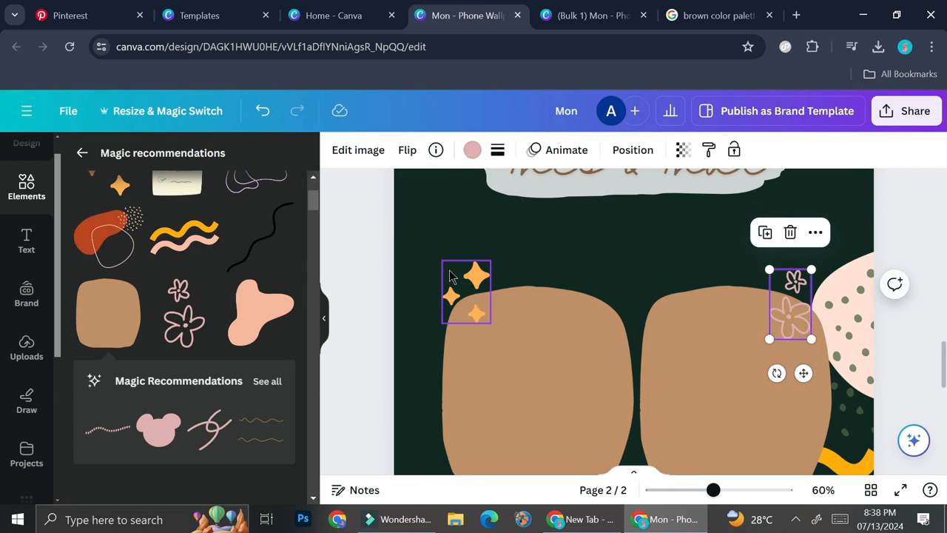
# Move both brown squares up together with their stars and flowers, level with each other and with a wider gap between them
pyautogui.click(456, 278)
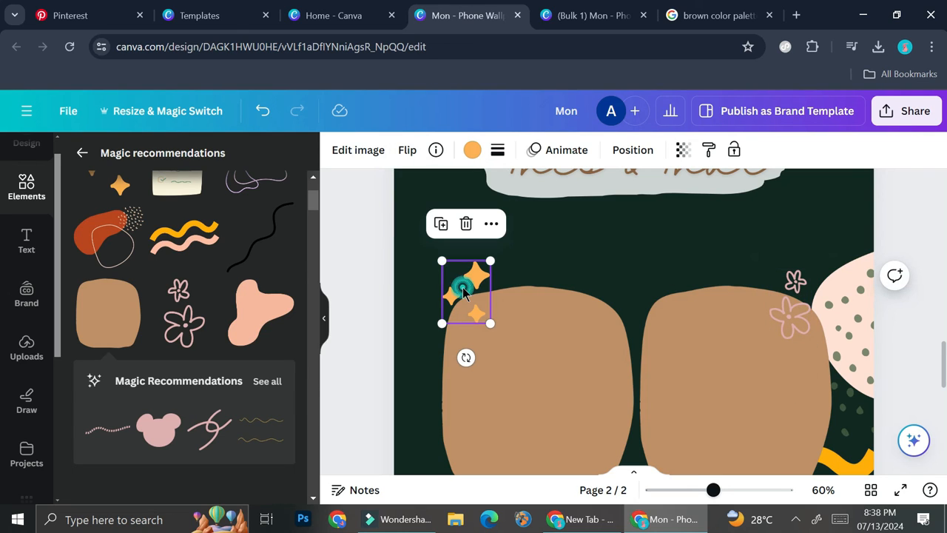
pyautogui.keyDown('shift'); pyautogui.click(495, 317); pyautogui.keyUp('shift')
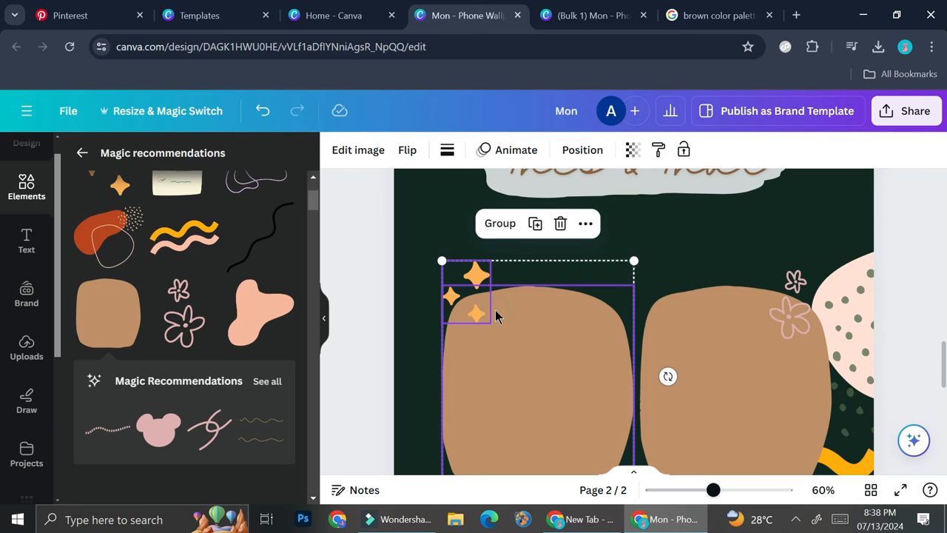
pyautogui.moveTo(525, 362); pyautogui.dragTo(493, 324)
pyautogui.click(789, 317)
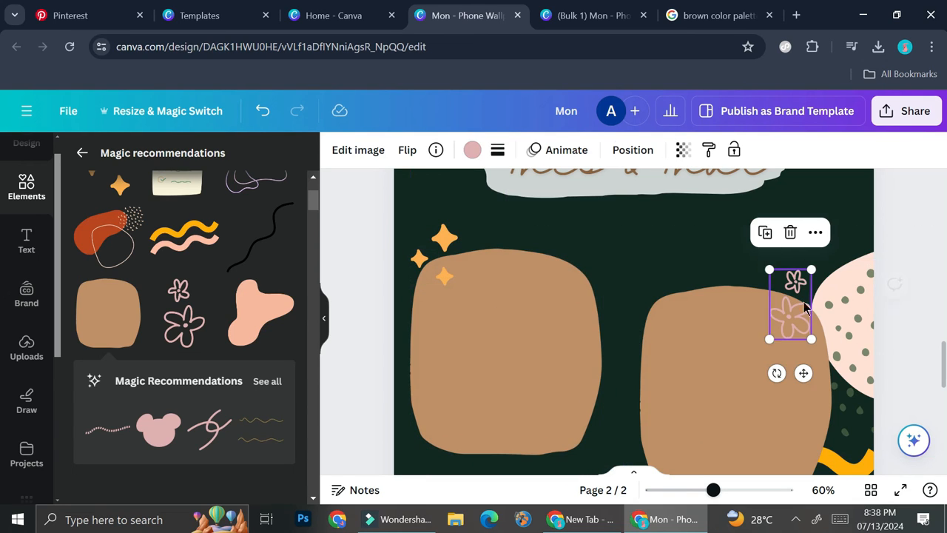
pyautogui.keyDown('shift'); pyautogui.click(765, 336); pyautogui.keyUp('shift')
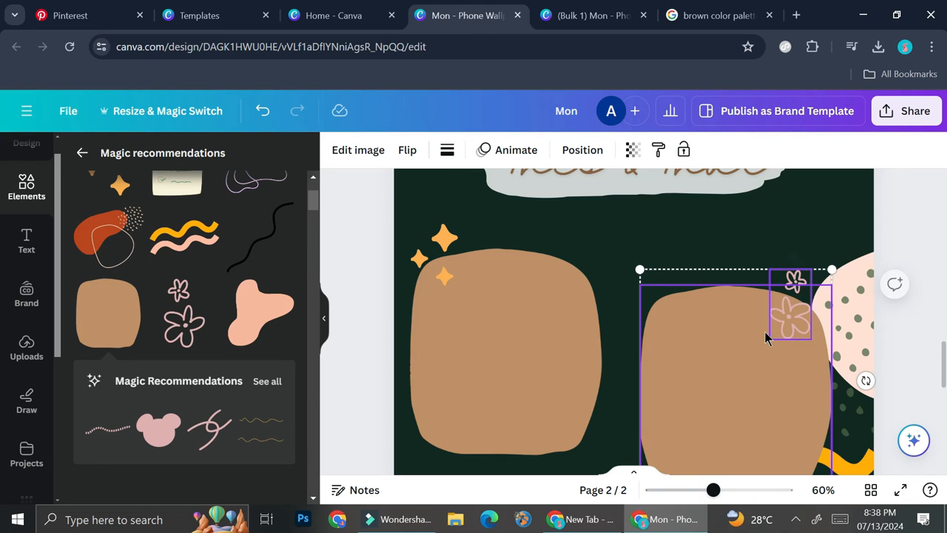
pyautogui.moveTo(765, 333); pyautogui.dragTo(763, 306)
pyautogui.click(845, 222)
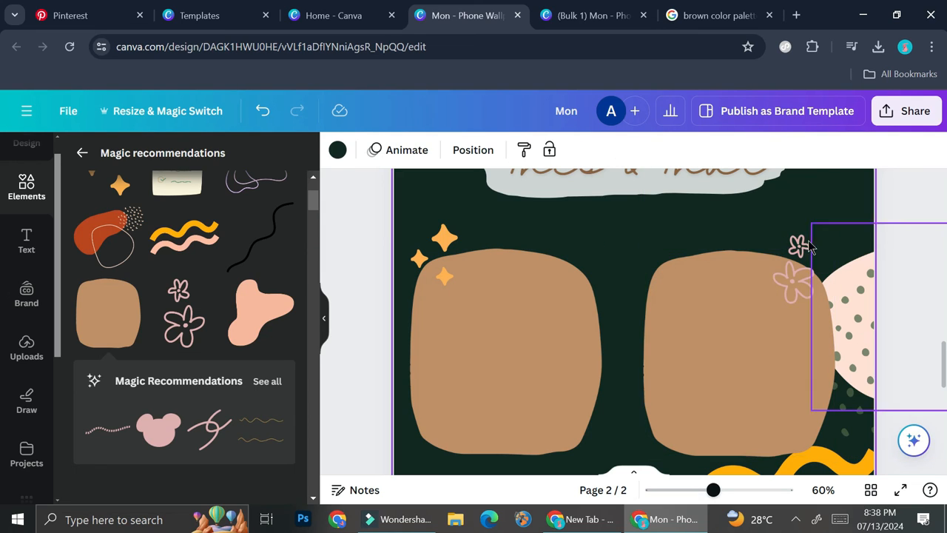
# Recolor the outlined flowers white and move the pink mouse head to the left of the wavy lines
pyautogui.click(785, 278)
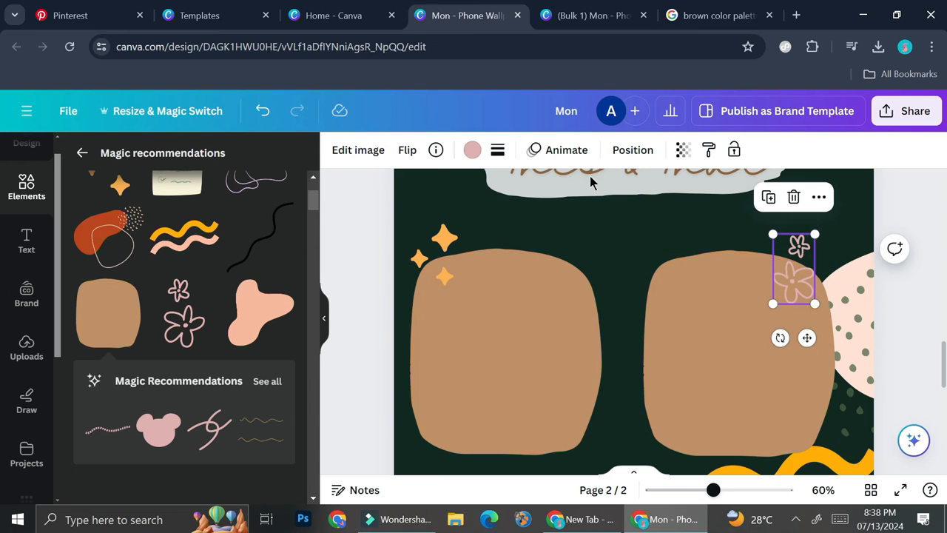
pyautogui.click(470, 149)
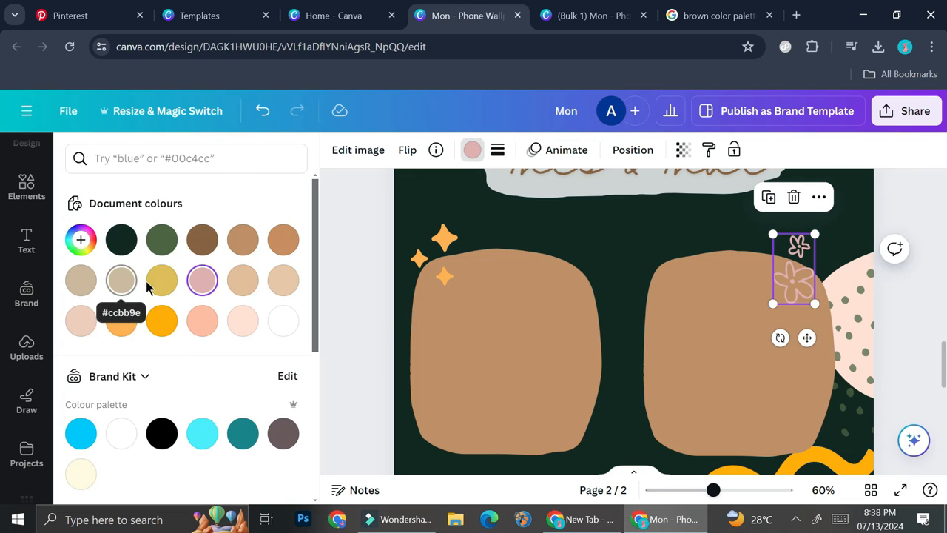
pyautogui.click(283, 322)
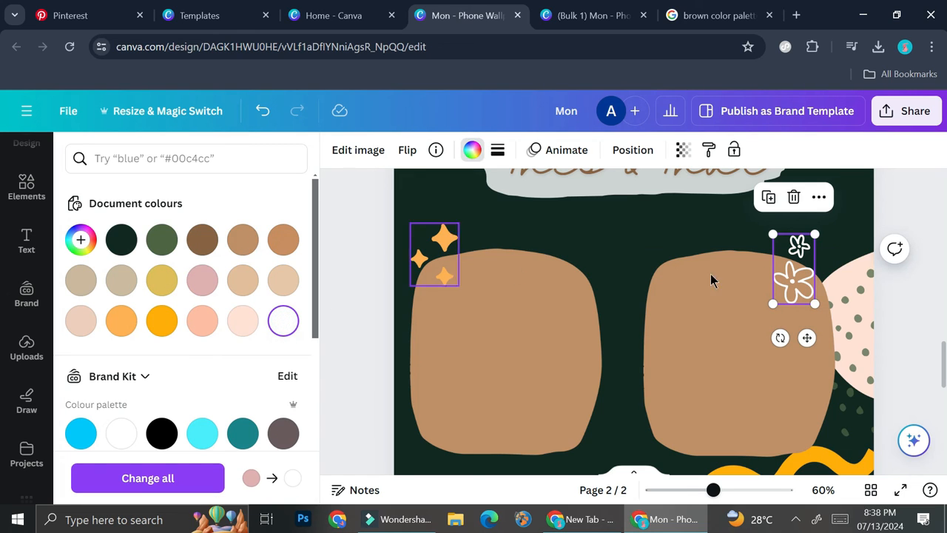
pyautogui.click(691, 490)
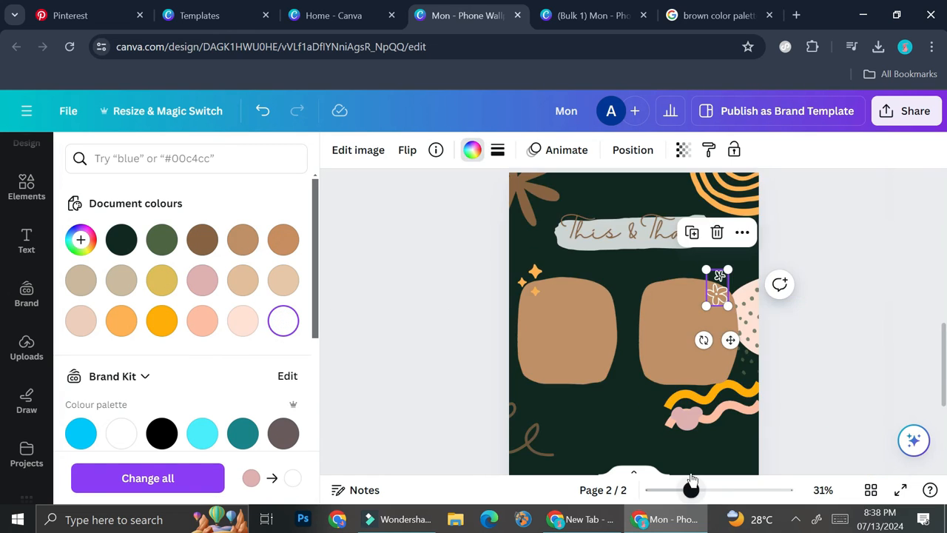
pyautogui.moveTo(691, 420); pyautogui.dragTo(666, 420)
# Try the dusty pink document color on the right-hand brown square and settle on the peach one
pyautogui.click(680, 348)
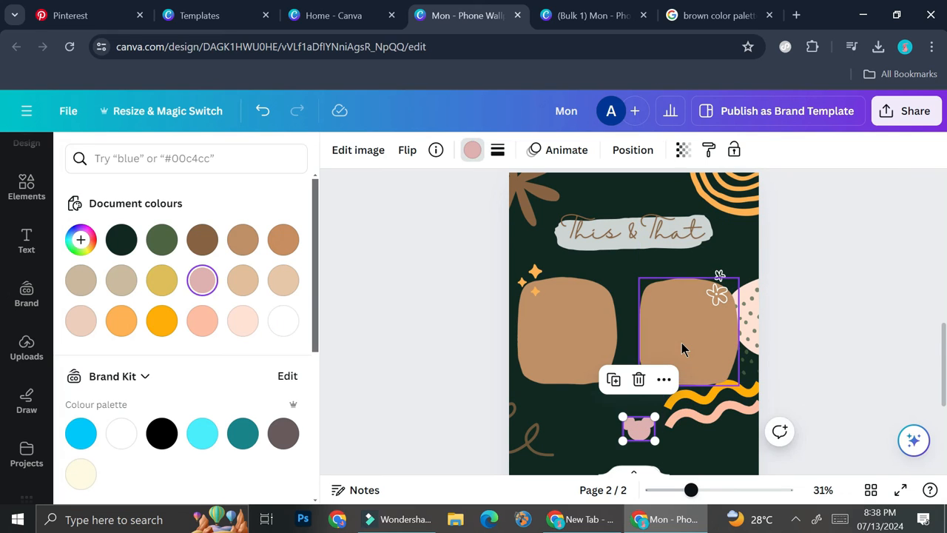
pyautogui.click(472, 149)
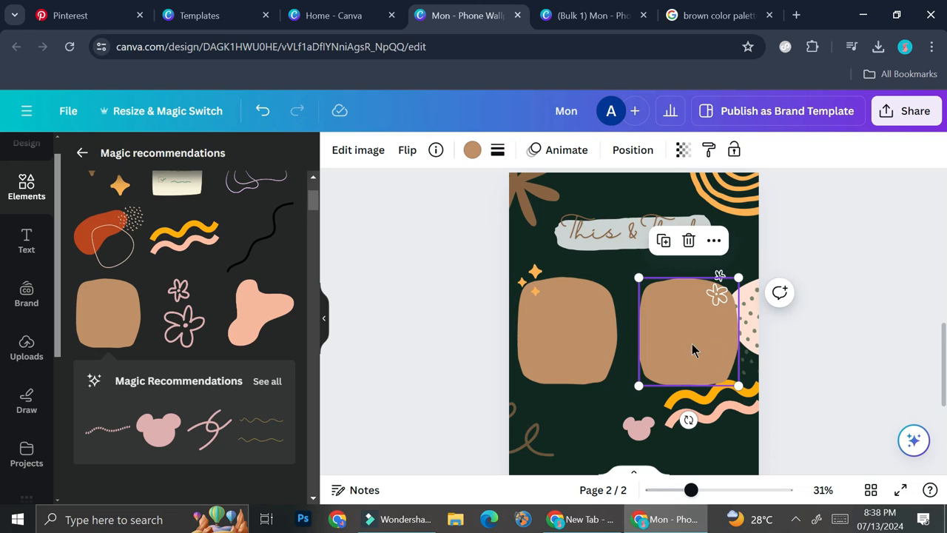
pyautogui.click(472, 150)
pyautogui.click(203, 279)
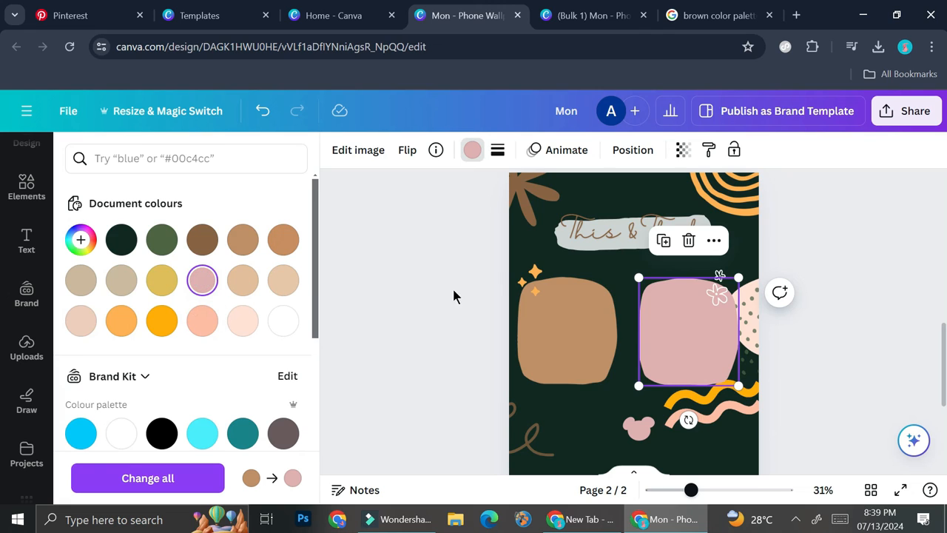
pyautogui.click(203, 320)
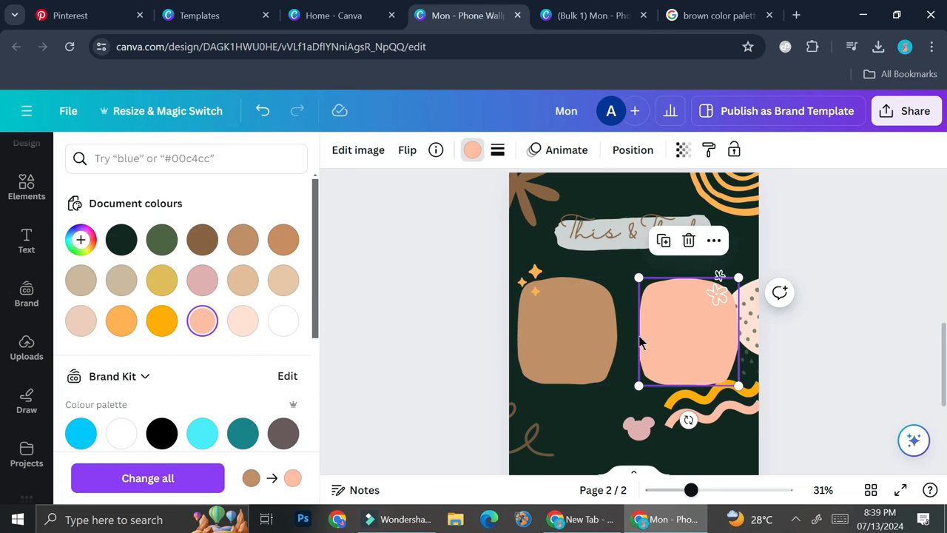
pyautogui.click(210, 279)
pyautogui.click(206, 322)
pyautogui.scroll(-2, 707, 386)
pyautogui.moveTo(730, 353)
pyautogui.mouseDown()
pyautogui.moveTo(730, 422)
pyautogui.moveTo(746, 426)
pyautogui.mouseUp()
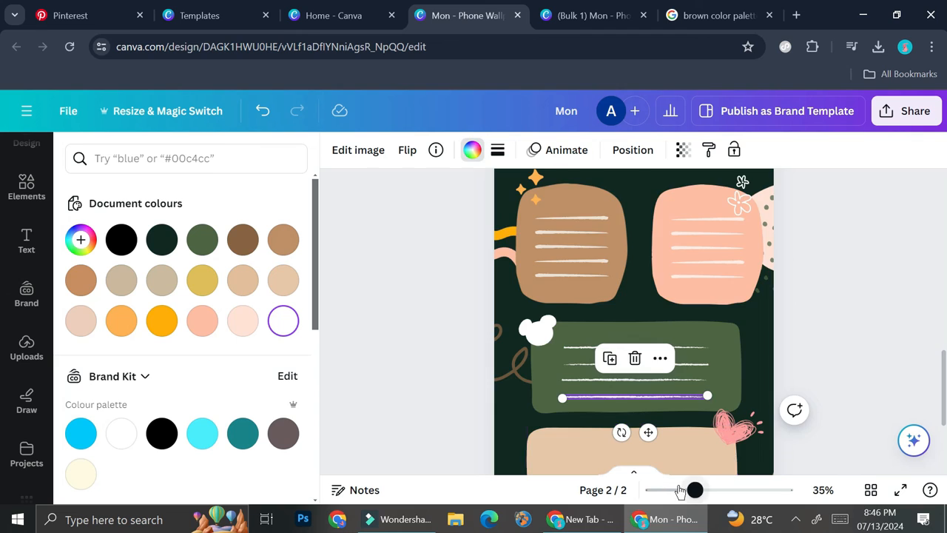
pyautogui.click(679, 489)
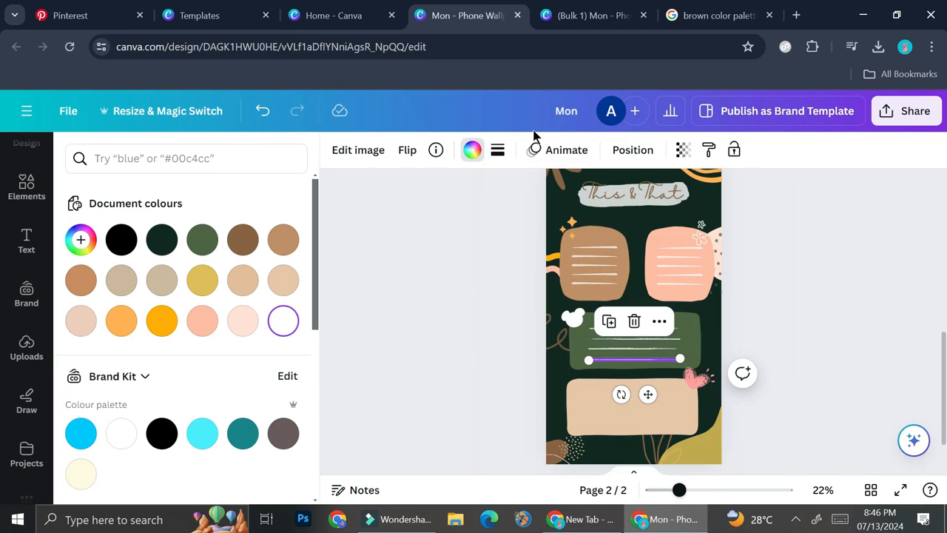
pyautogui.click(710, 490)
pyautogui.scroll(2, 670, 288)
pyautogui.click(693, 246)
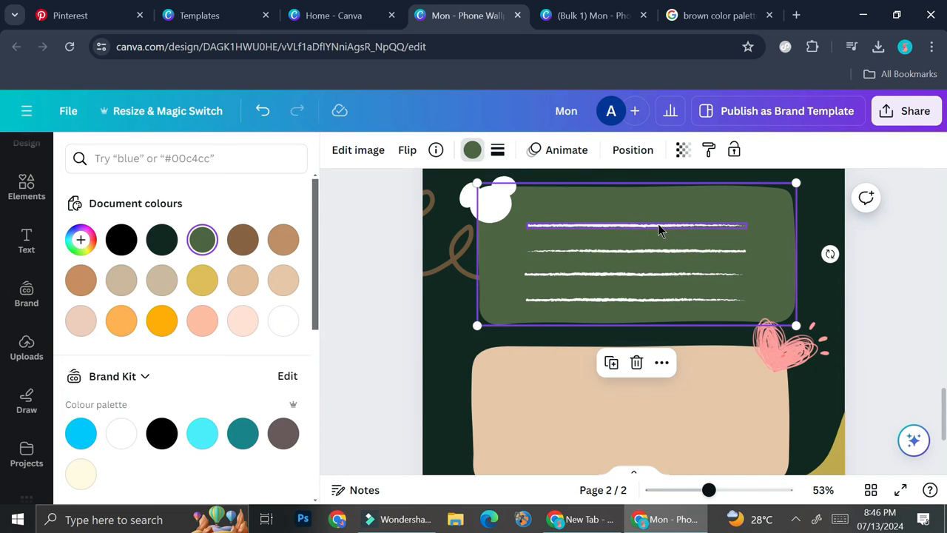
pyautogui.click(658, 224)
pyautogui.click(659, 225)
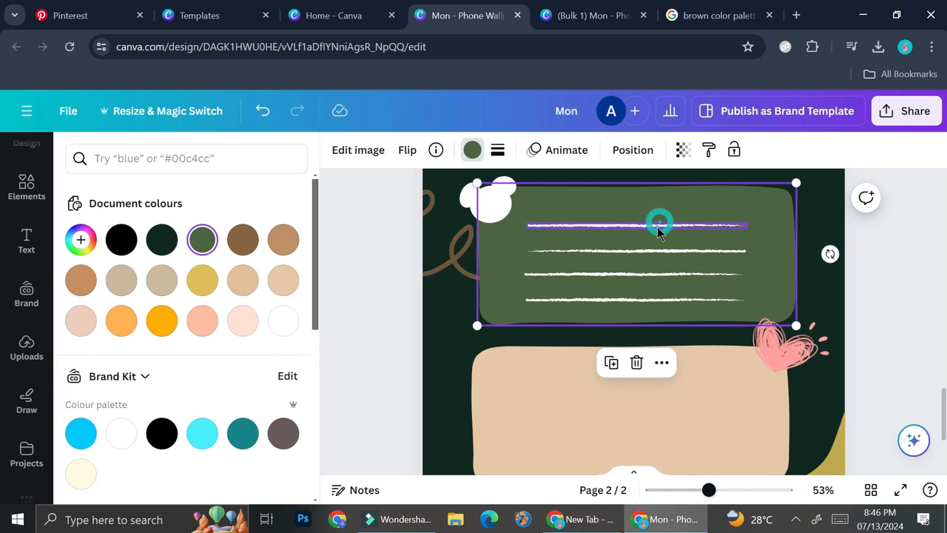
pyautogui.keyDown('shift'); pyautogui.click(693, 250); pyautogui.keyUp('shift')
pyautogui.keyDown('shift'); pyautogui.click(688, 273); pyautogui.keyUp('shift')
pyautogui.keyDown('shift'); pyautogui.click(690, 298); pyautogui.keyUp('shift')
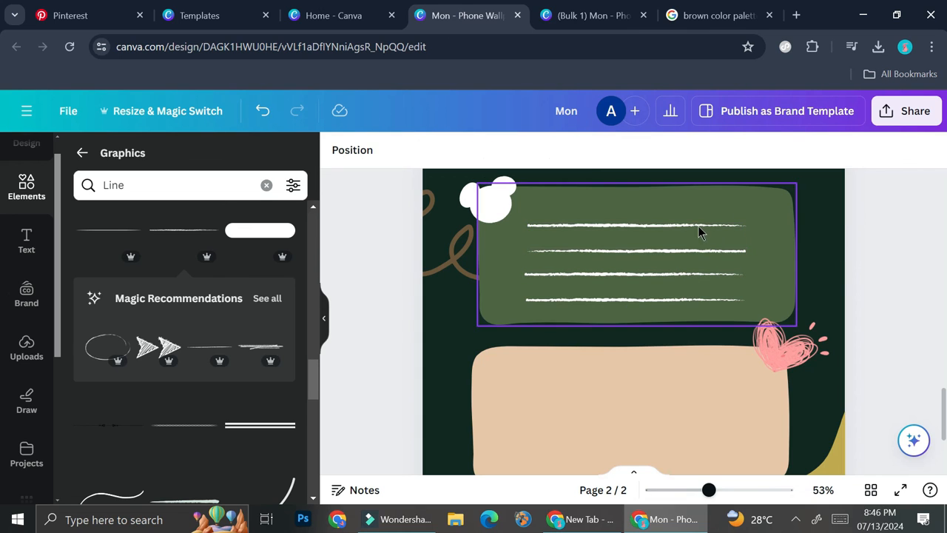
pyautogui.click(697, 225)
pyautogui.keyDown('shift'); pyautogui.click(682, 251); pyautogui.keyUp('shift')
pyautogui.keyDown('shift'); pyautogui.click(680, 275); pyautogui.keyUp('shift')
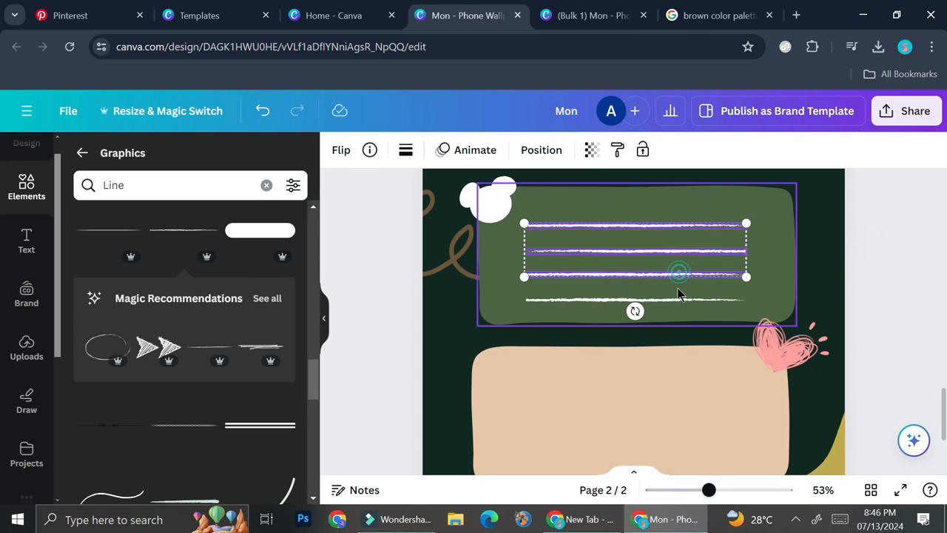
pyautogui.keyDown('shift'); pyautogui.click(674, 301); pyautogui.keyUp('shift')
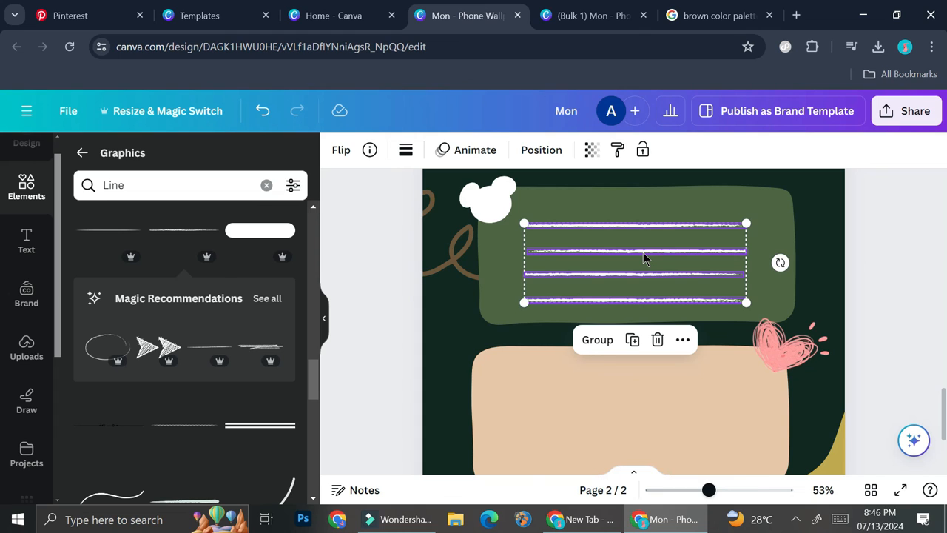
pyautogui.click(828, 232)
# Align and evenly space the four white lines with Tidy up and centre them in the green box
pyautogui.click(731, 251)
pyautogui.moveTo(650, 287); pyautogui.dragTo(663, 287)
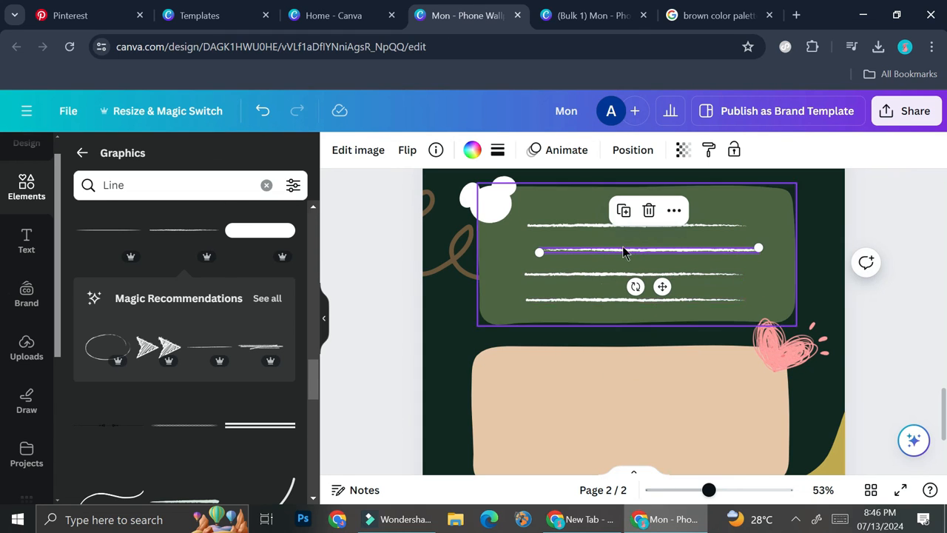
pyautogui.click(564, 201)
pyautogui.click(569, 227)
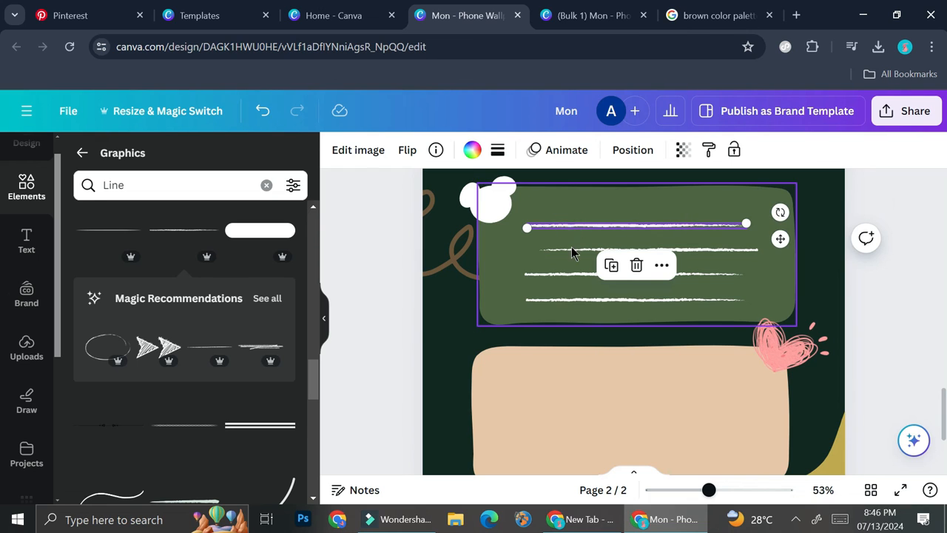
pyautogui.keyDown('shift'); pyautogui.click(573, 251); pyautogui.keyUp('shift')
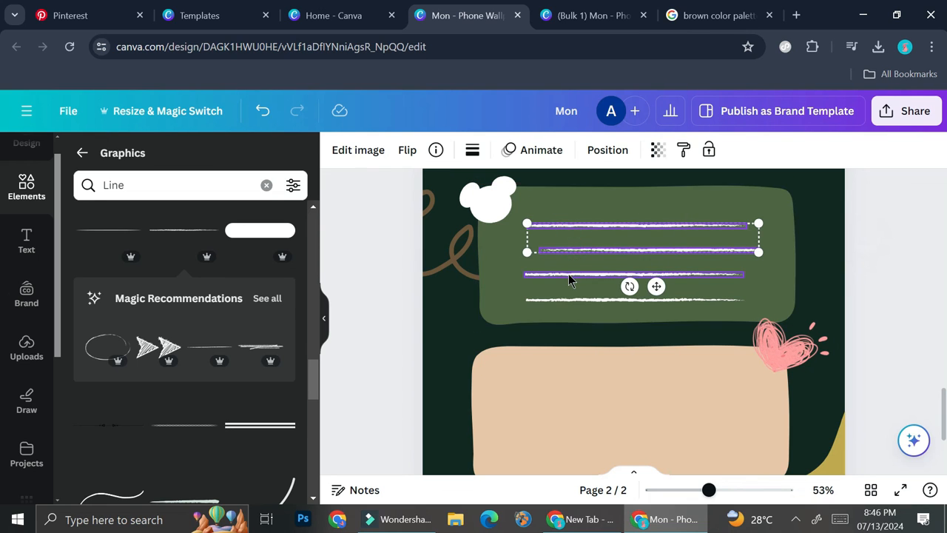
pyautogui.keyDown('shift'); pyautogui.click(569, 274); pyautogui.keyUp('shift')
pyautogui.keyDown('shift'); pyautogui.click(572, 299); pyautogui.keyUp('shift')
pyautogui.click(543, 150)
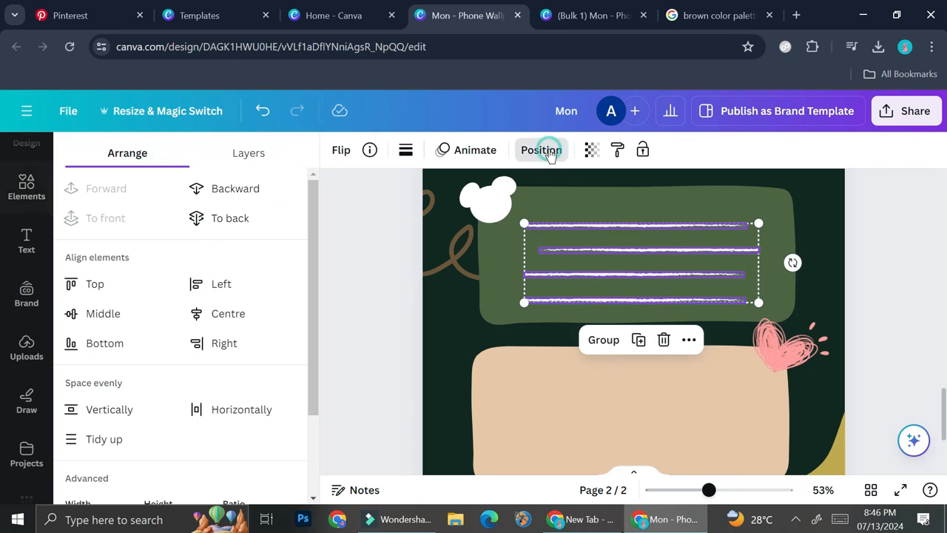
pyautogui.click(85, 441)
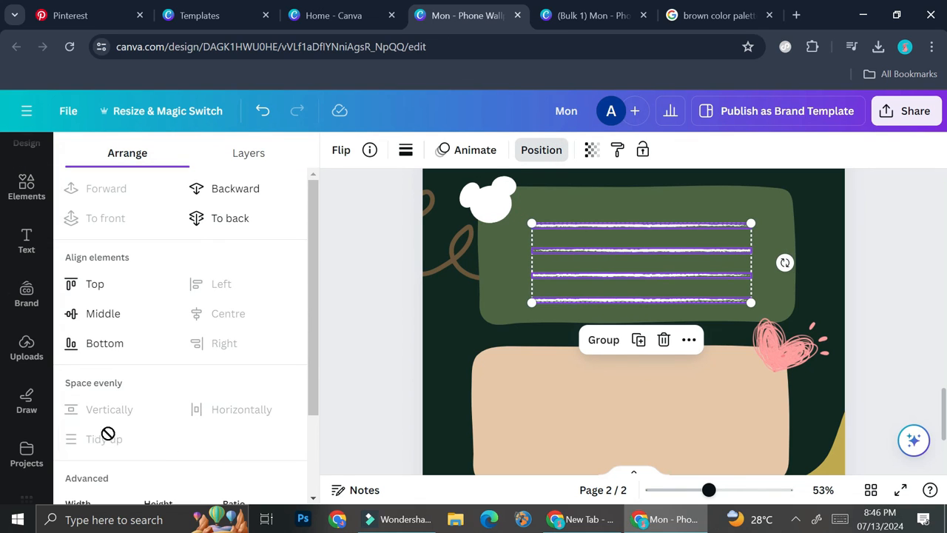
pyautogui.moveTo(729, 281); pyautogui.dragTo(712, 262)
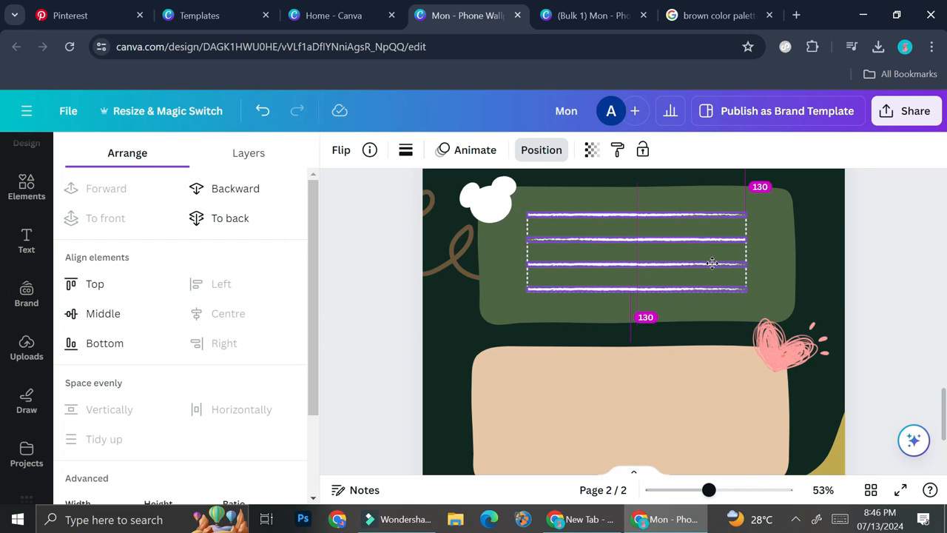
pyautogui.moveTo(713, 268); pyautogui.dragTo(698, 262)
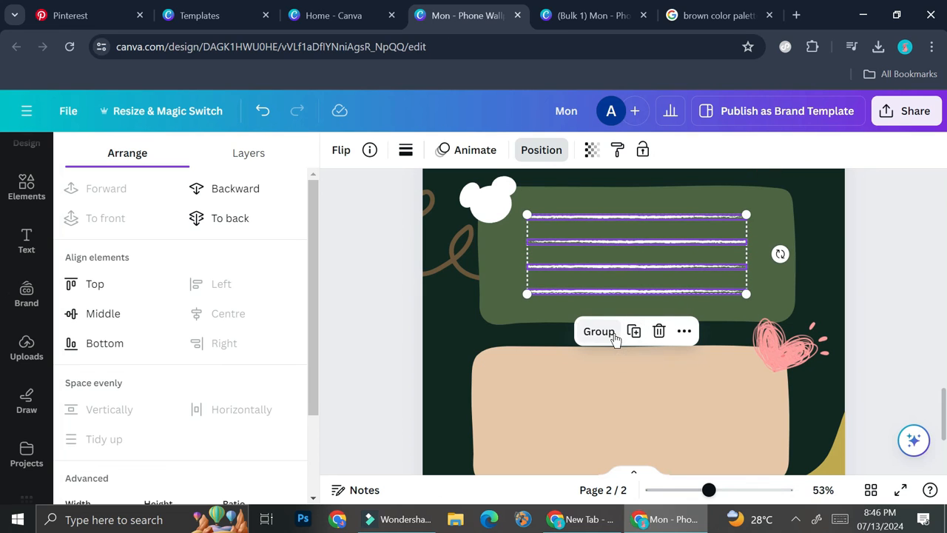
# Group the four white lines and place a copy of the group on the beige box below
pyautogui.click(613, 335)
pyautogui.scroll(-2, 662, 256)
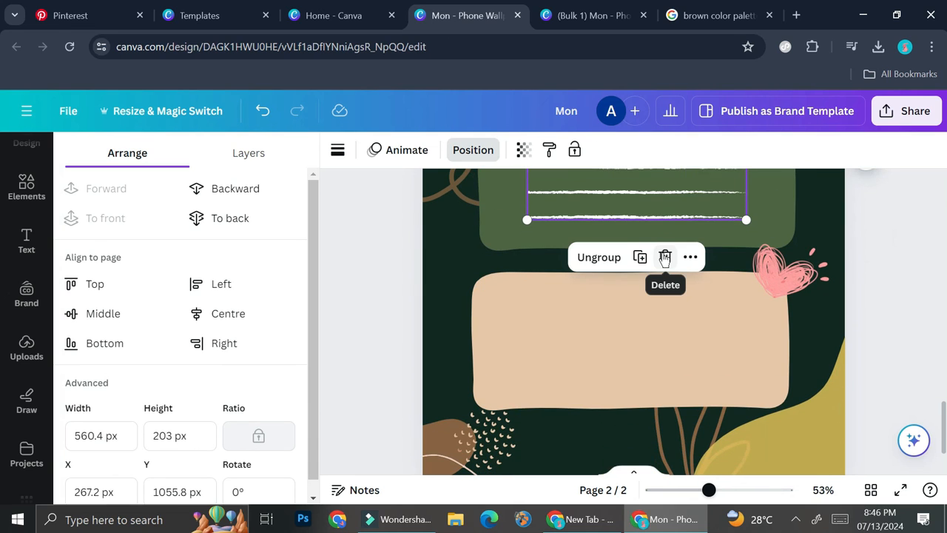
pyautogui.moveTo(675, 196); pyautogui.dragTo(660, 337)
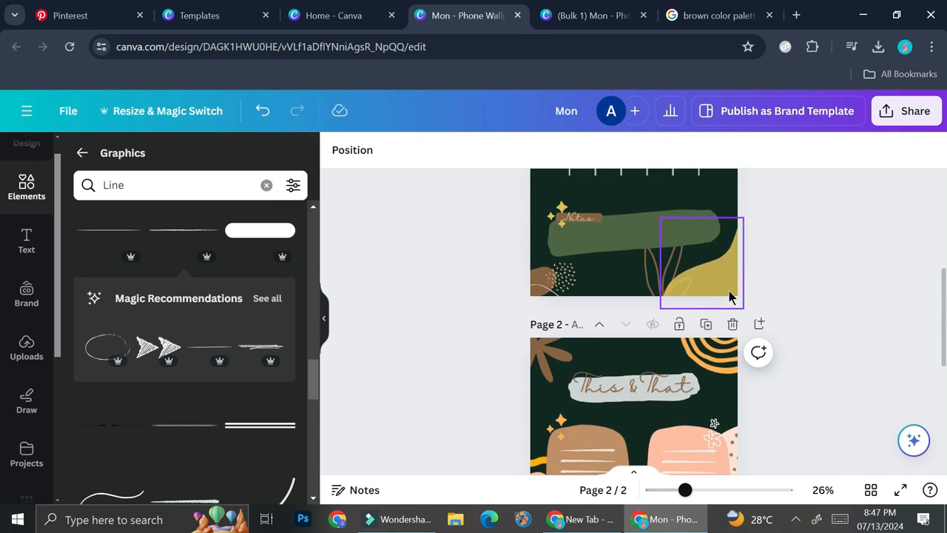
# Review the calendar page and the "This & That" page with its lined note boxes
pyautogui.scroll(3, 699, 263)
pyautogui.scroll(-5, 699, 262)
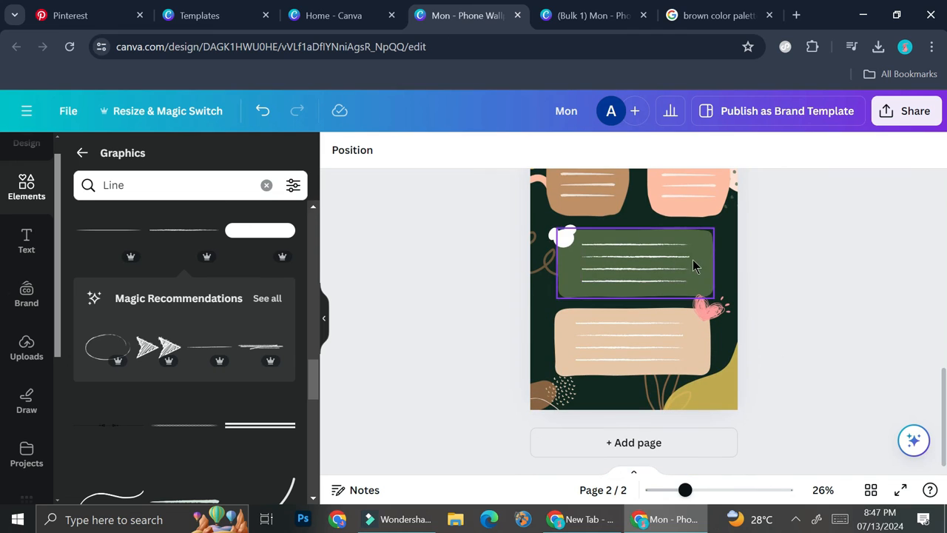
pyautogui.scroll(3, 727, 271)
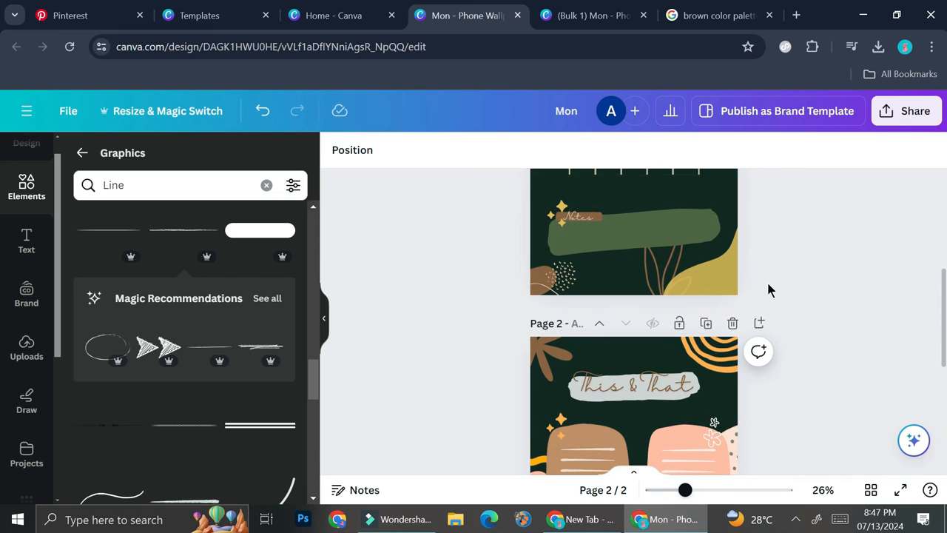
pyautogui.scroll(-5, 767, 280)
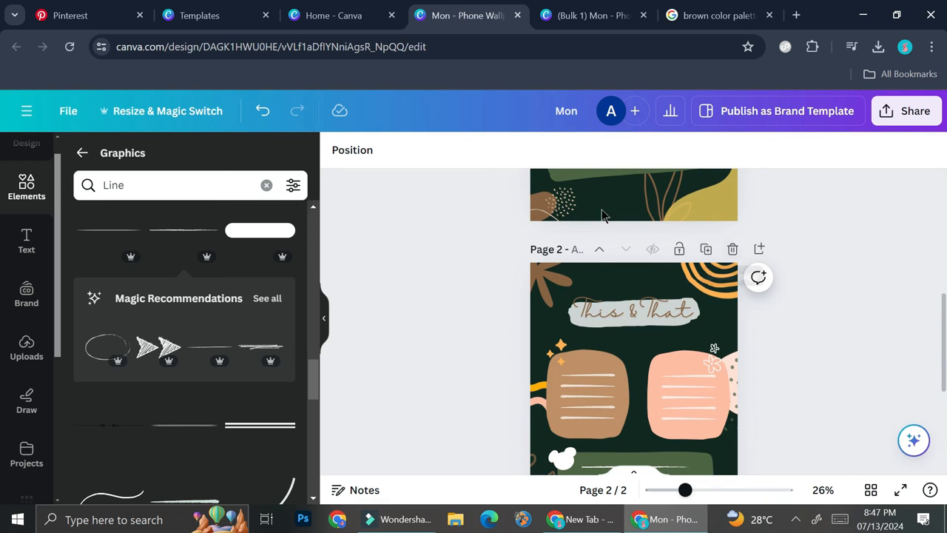
pyautogui.scroll(2, 674, 279)
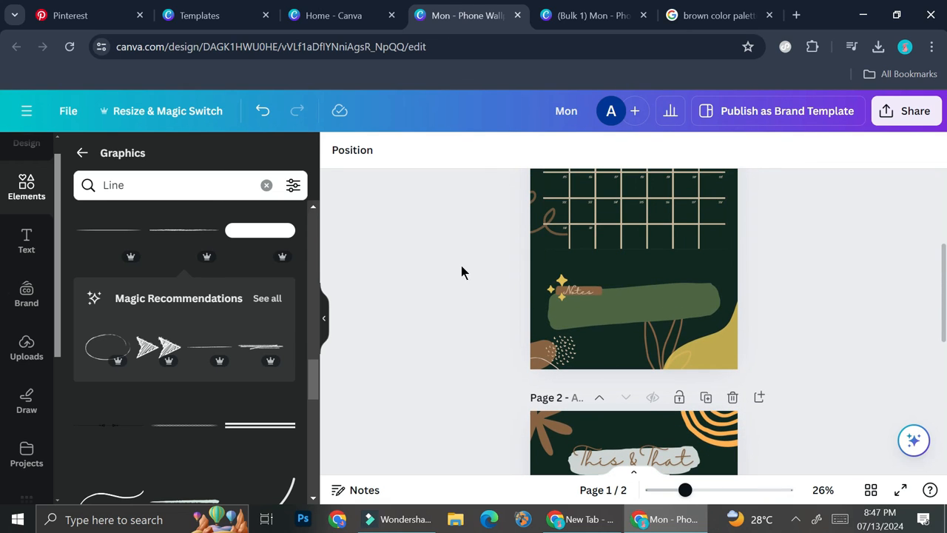
pyautogui.scroll(1, 25, 184)
# Search the design templates for "planner" and browse the layouts for further page ideas
pyautogui.click(26, 177)
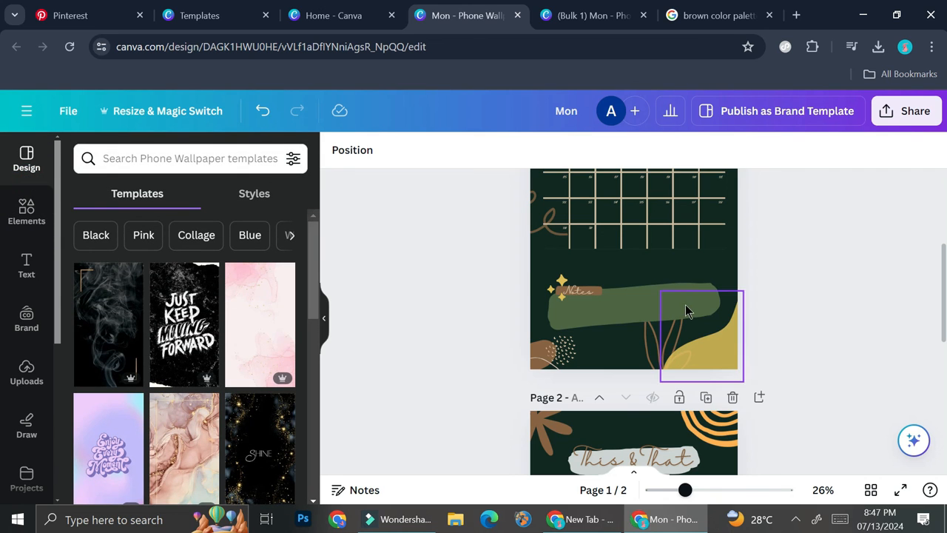
pyautogui.scroll(-5, 683, 310)
pyautogui.click(118, 157)
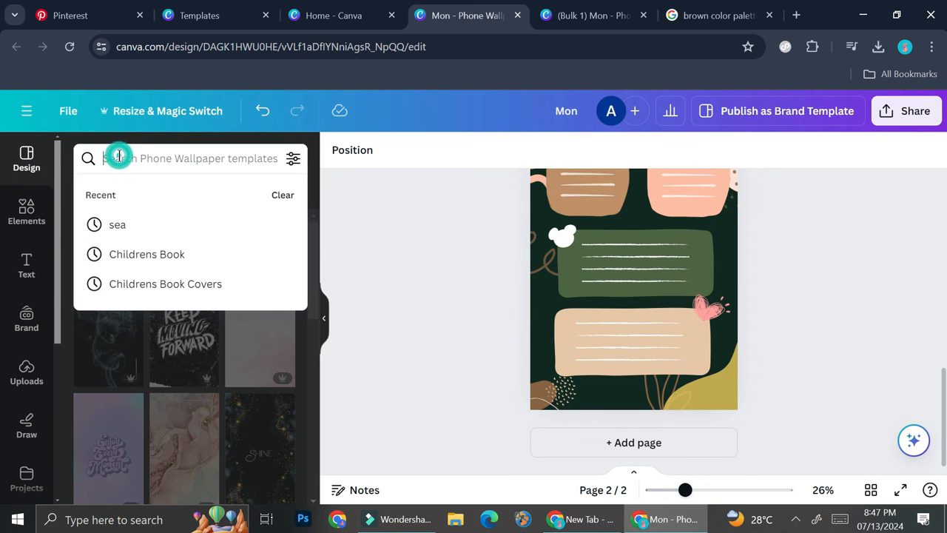
pyautogui.write('planne')
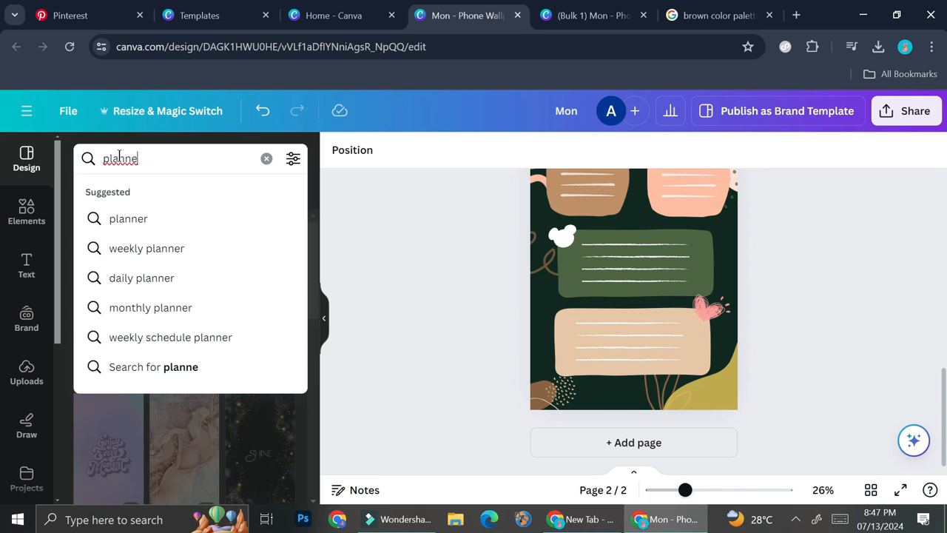
pyautogui.click(117, 224)
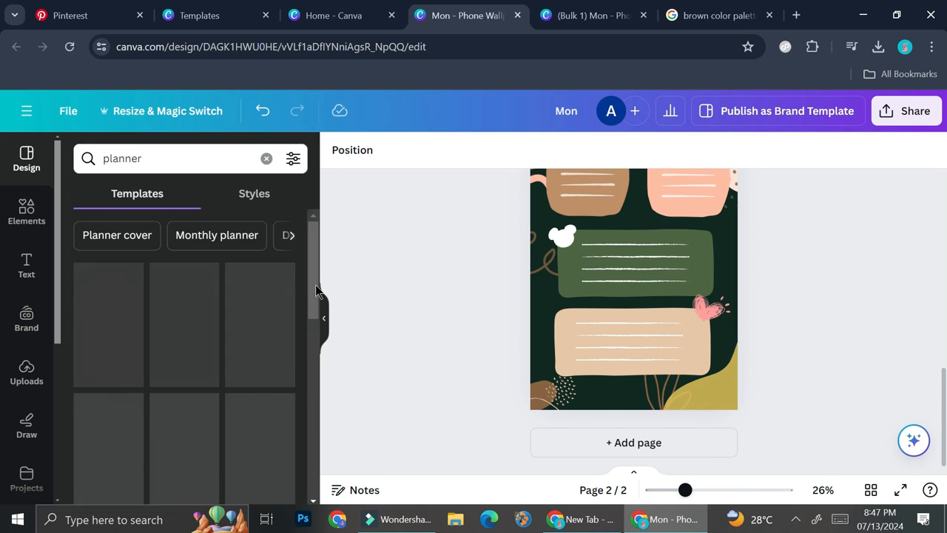
pyautogui.scroll(-2, 248, 314)
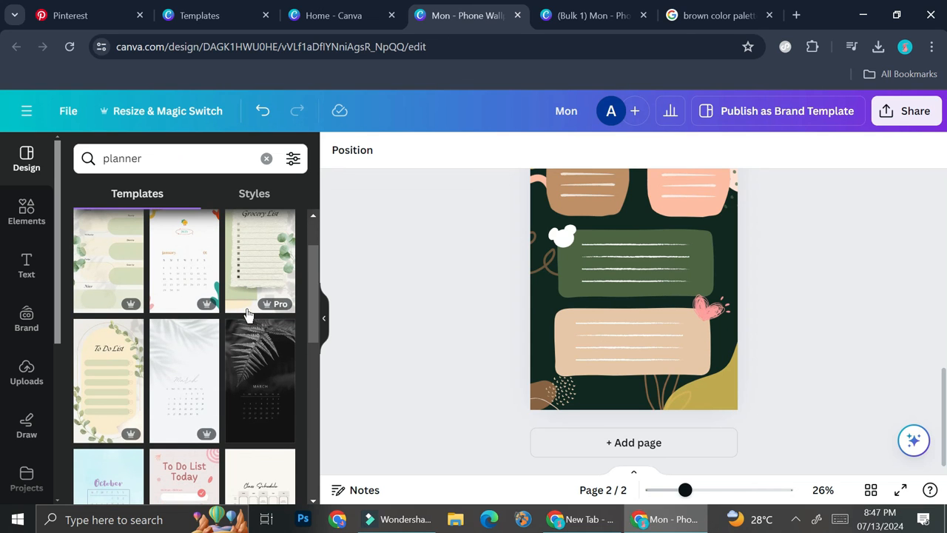
pyautogui.scroll(5, 662, 265)
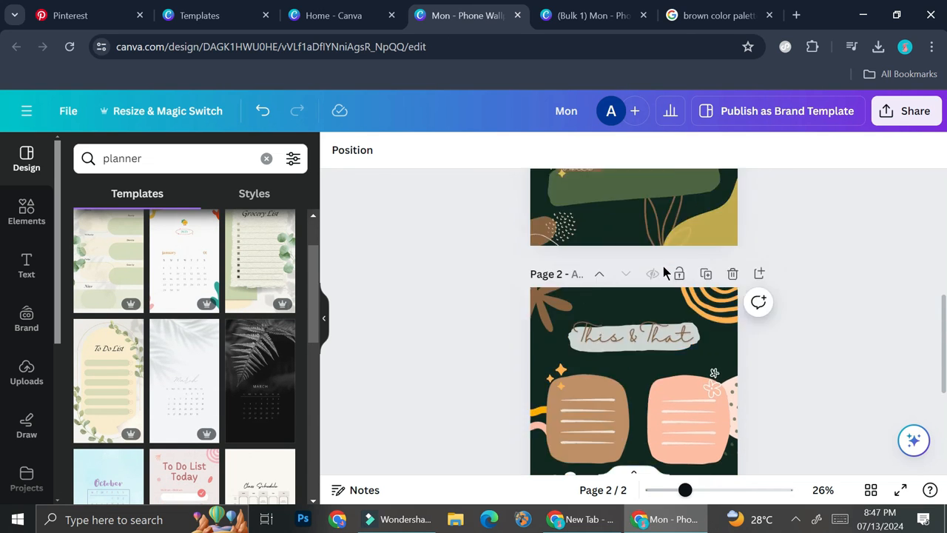
pyautogui.scroll(-5, 256, 285)
pyautogui.scroll(-5, 676, 302)
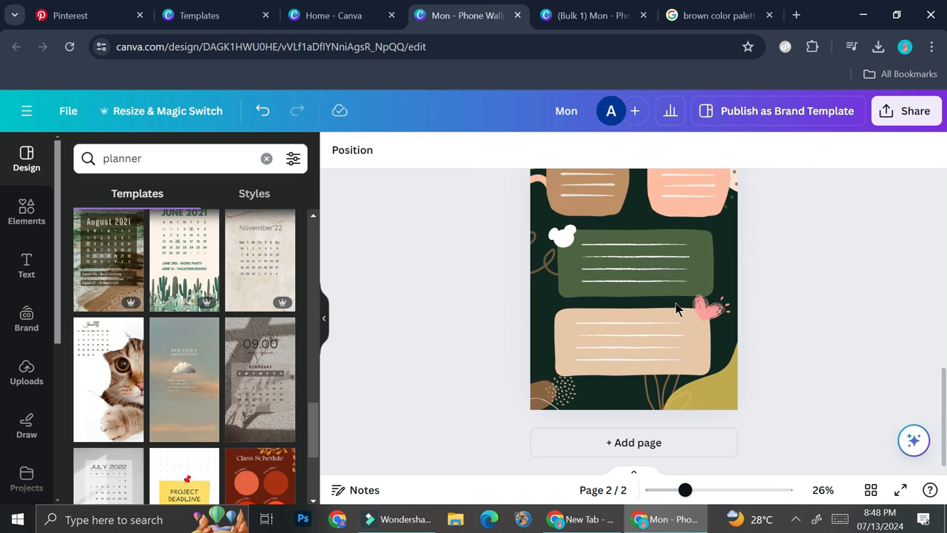
# Open the design's download settings and set the file type to PDF Print
pyautogui.click(910, 111)
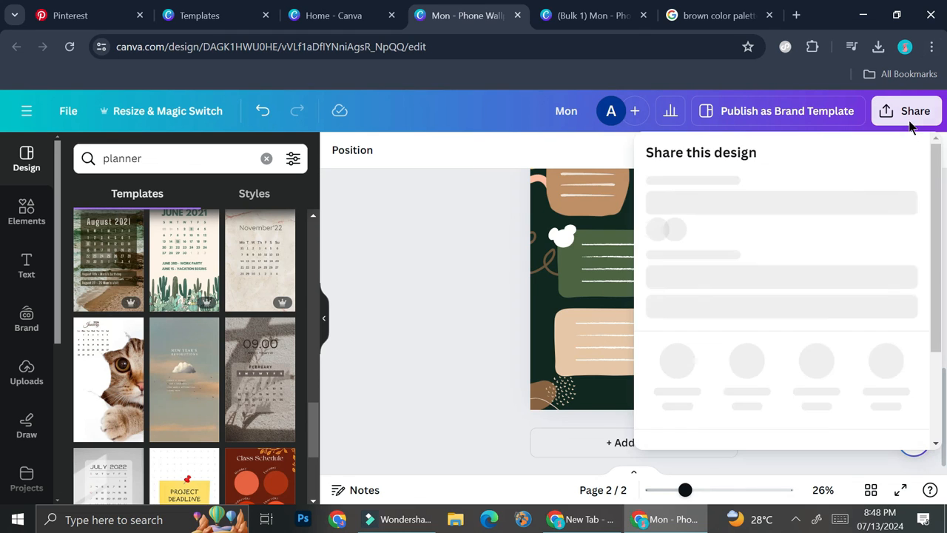
pyautogui.scroll(-2, 712, 307)
pyautogui.click(709, 333)
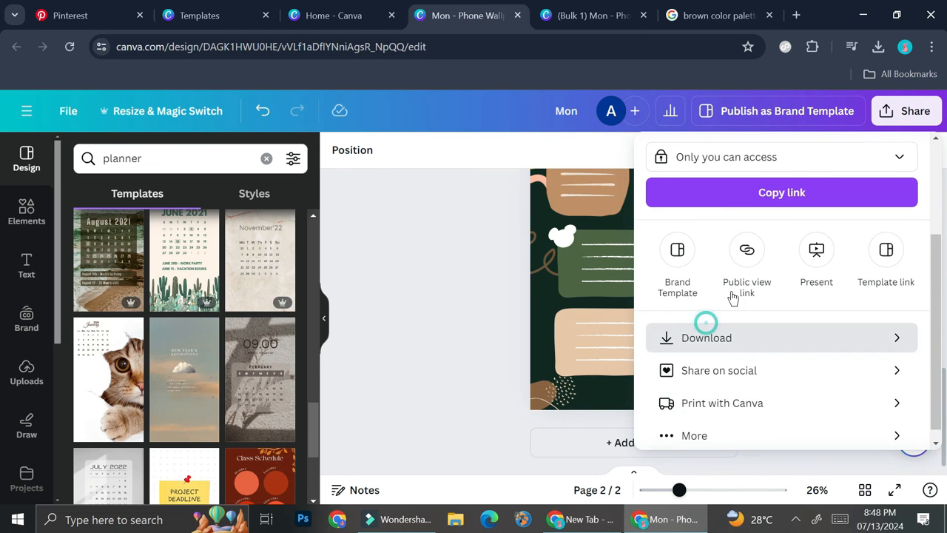
pyautogui.click(745, 215)
pyautogui.click(745, 325)
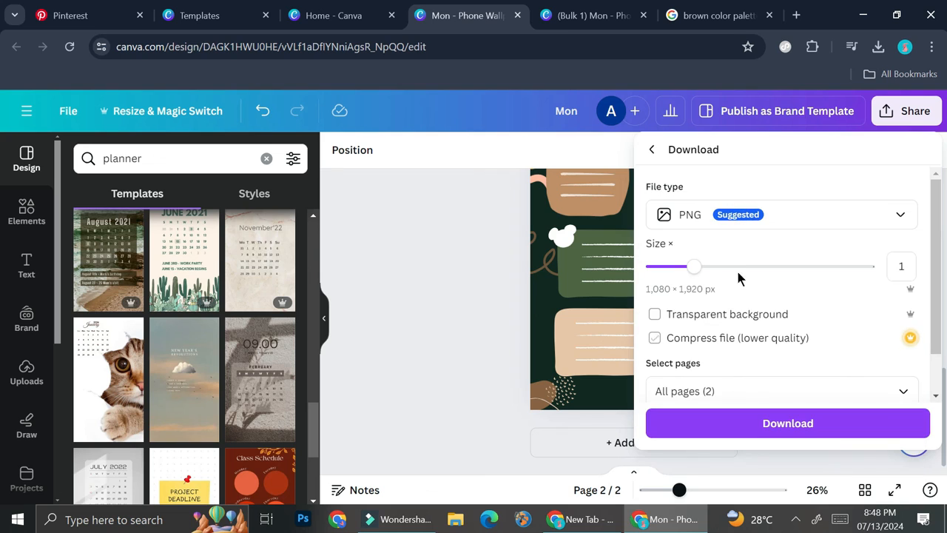
pyautogui.click(753, 222)
pyautogui.click(745, 390)
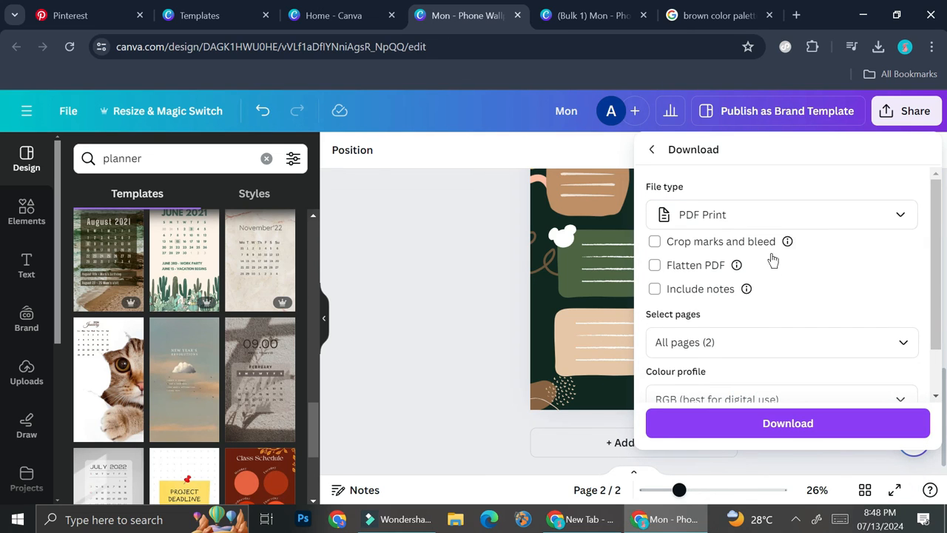